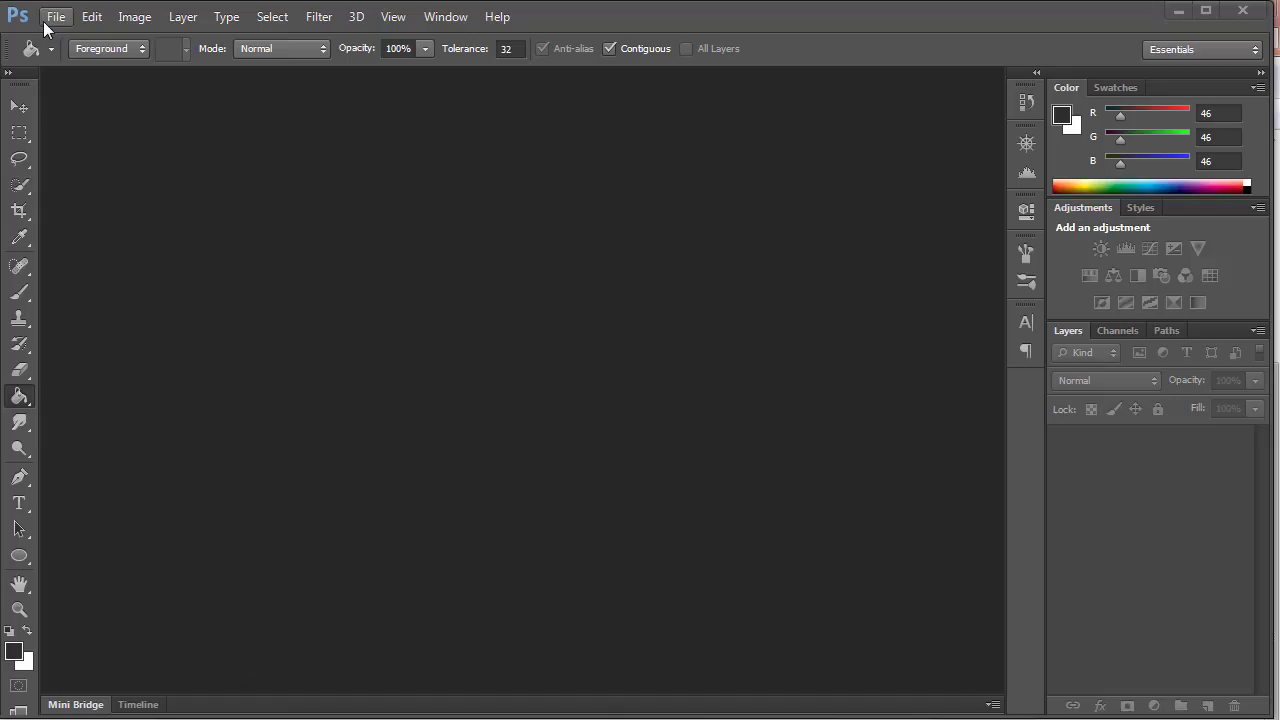
Create a new 1920×1279 px document at 300 ppi
click(50, 20)
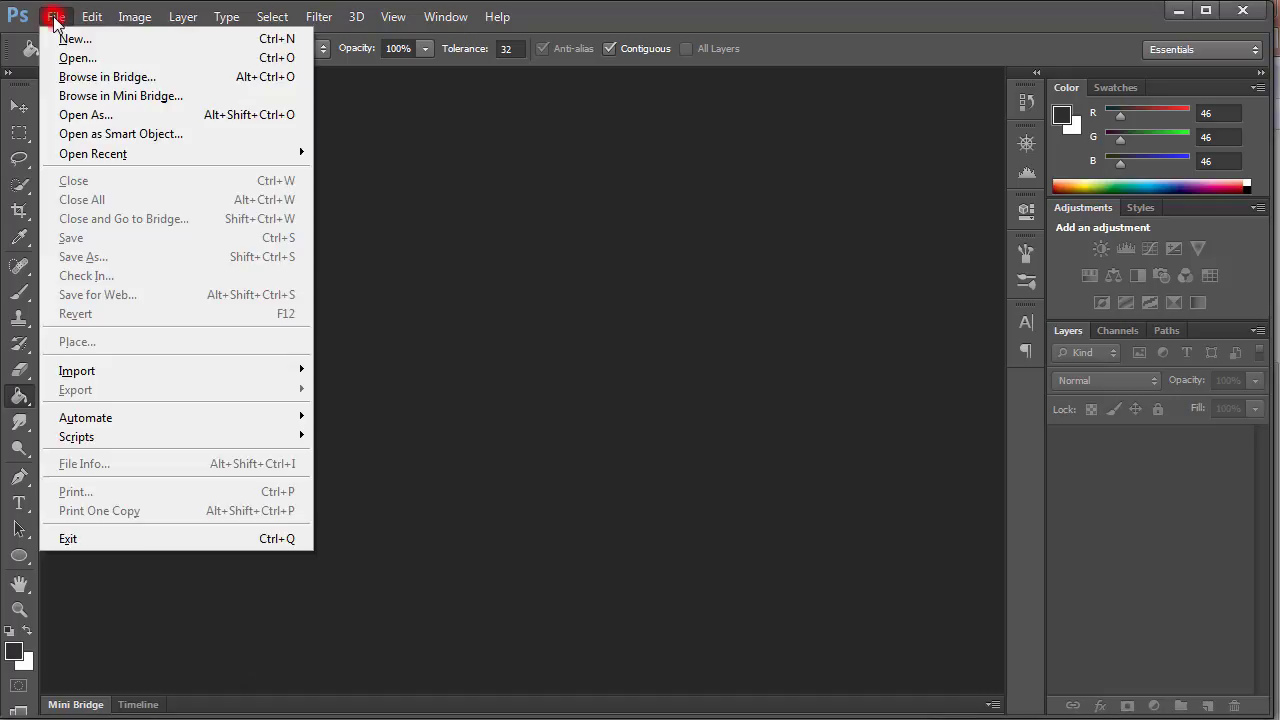
click(50, 37)
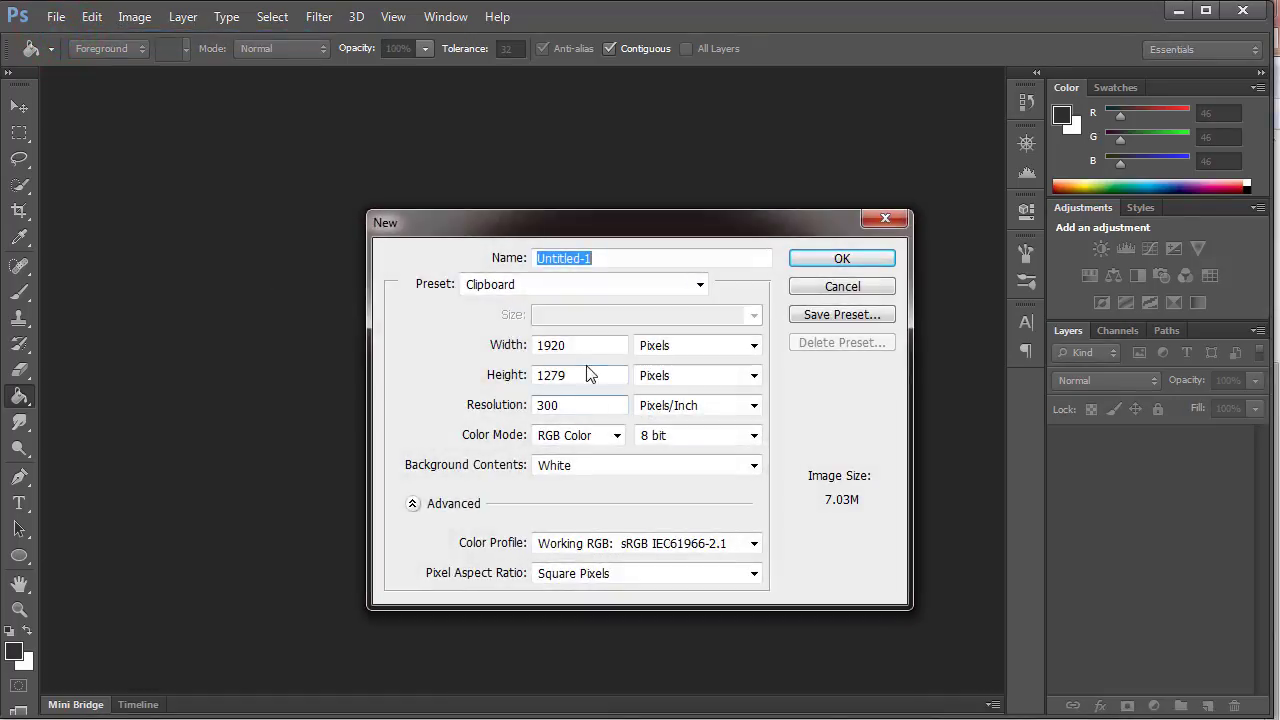
double_click(590, 347)
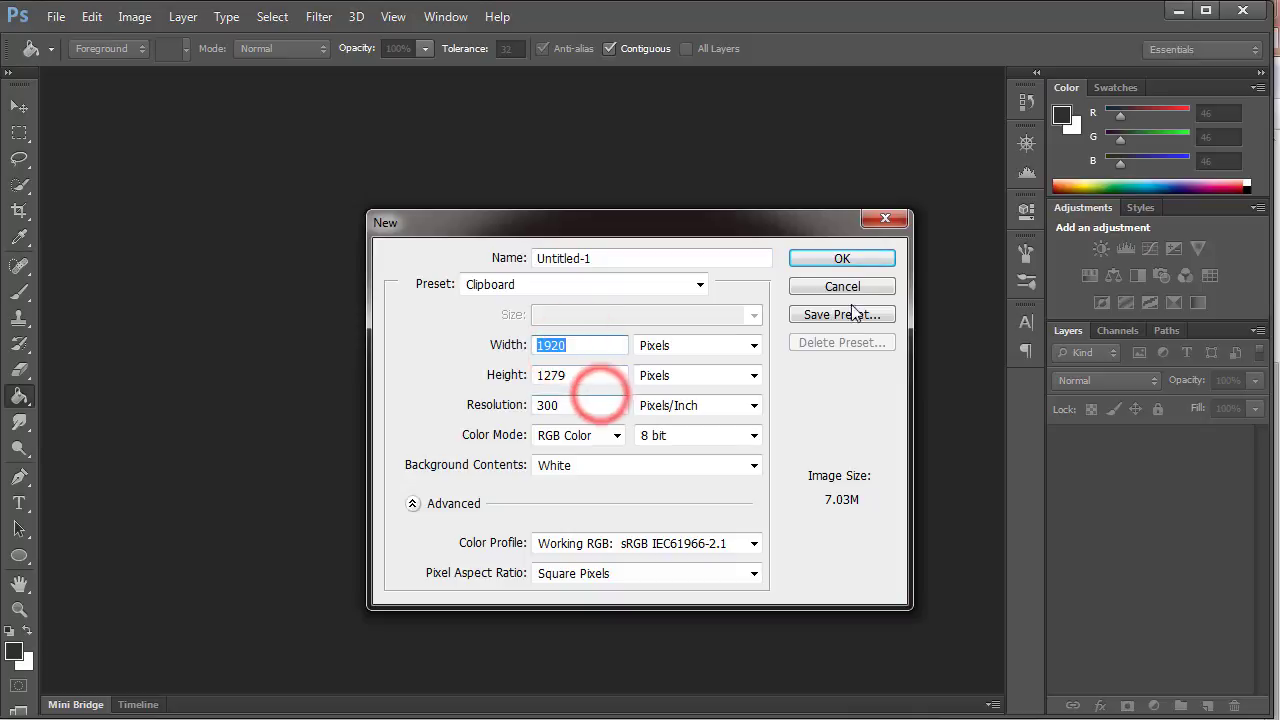
click(842, 260)
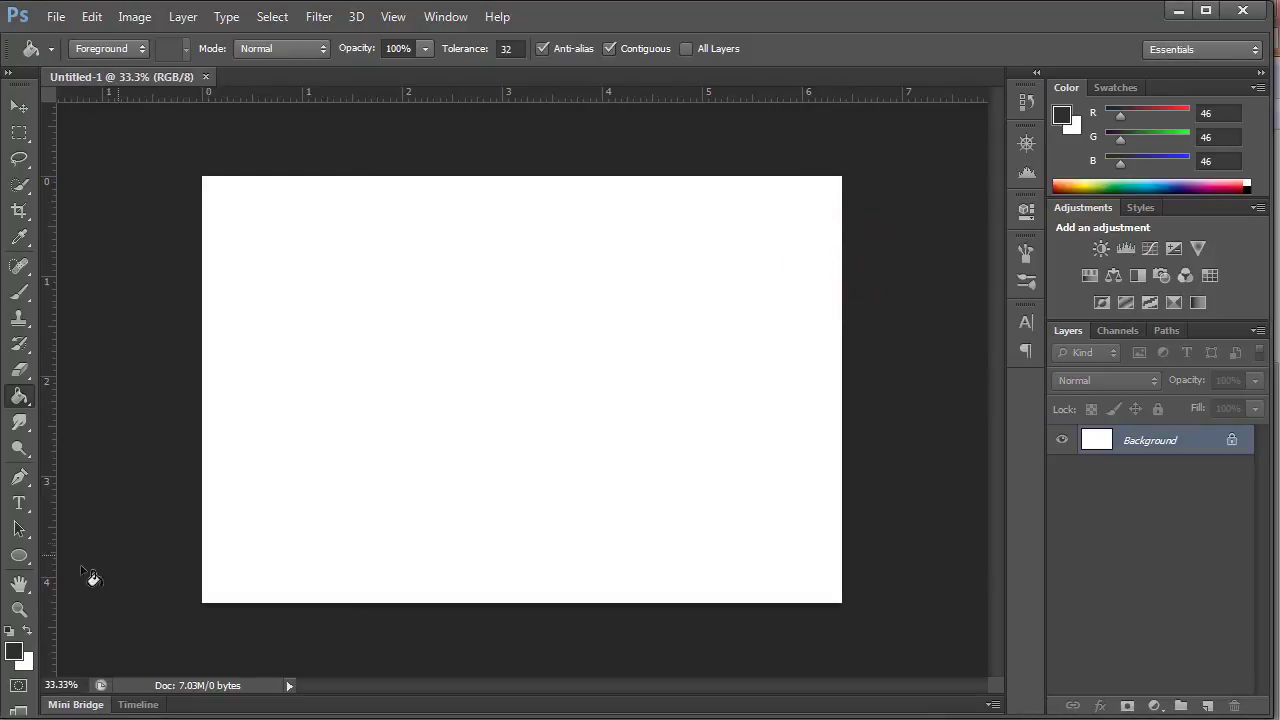
Fill the canvas with dark grey and convert the Background into Layer 0
click(405, 391)
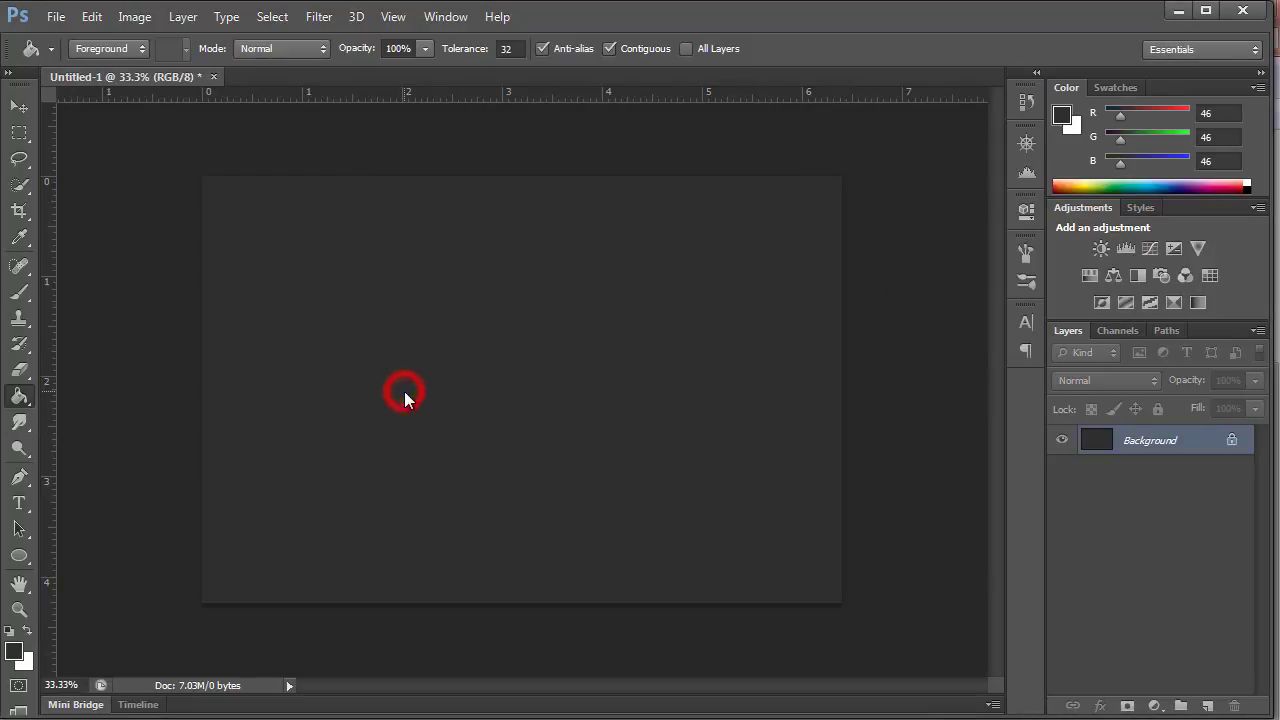
double_click(1138, 443)
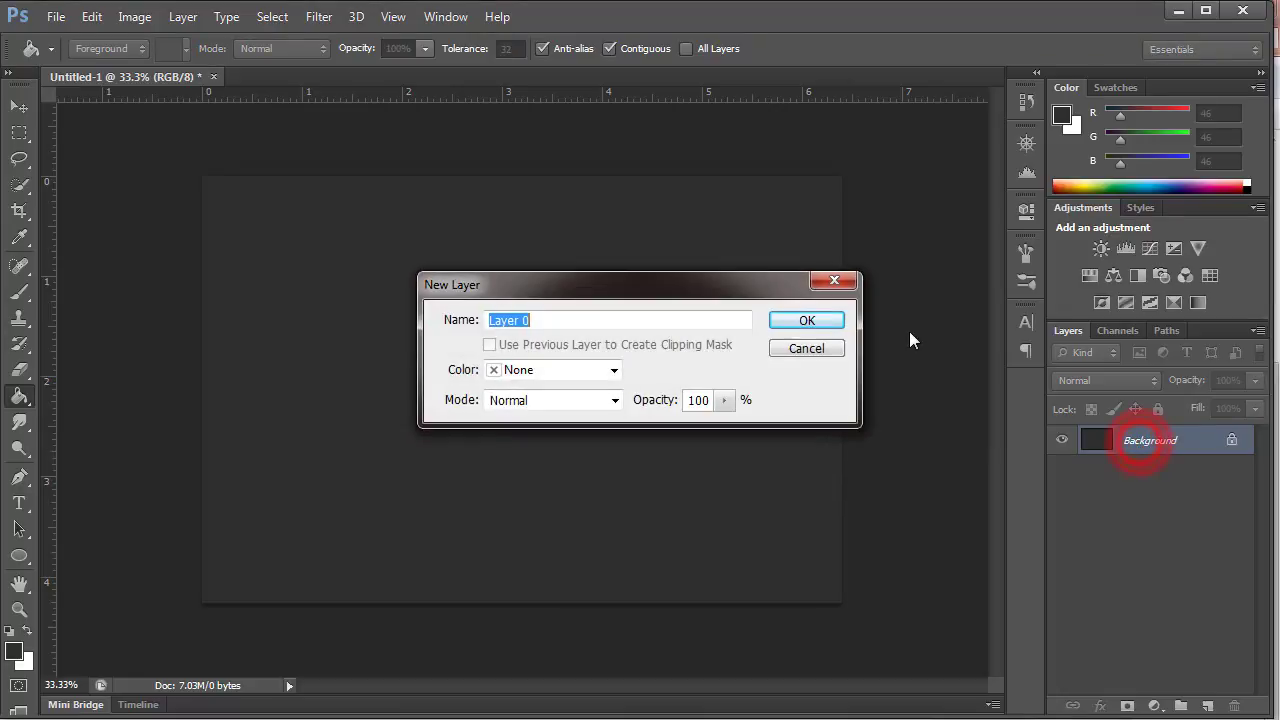
click(826, 321)
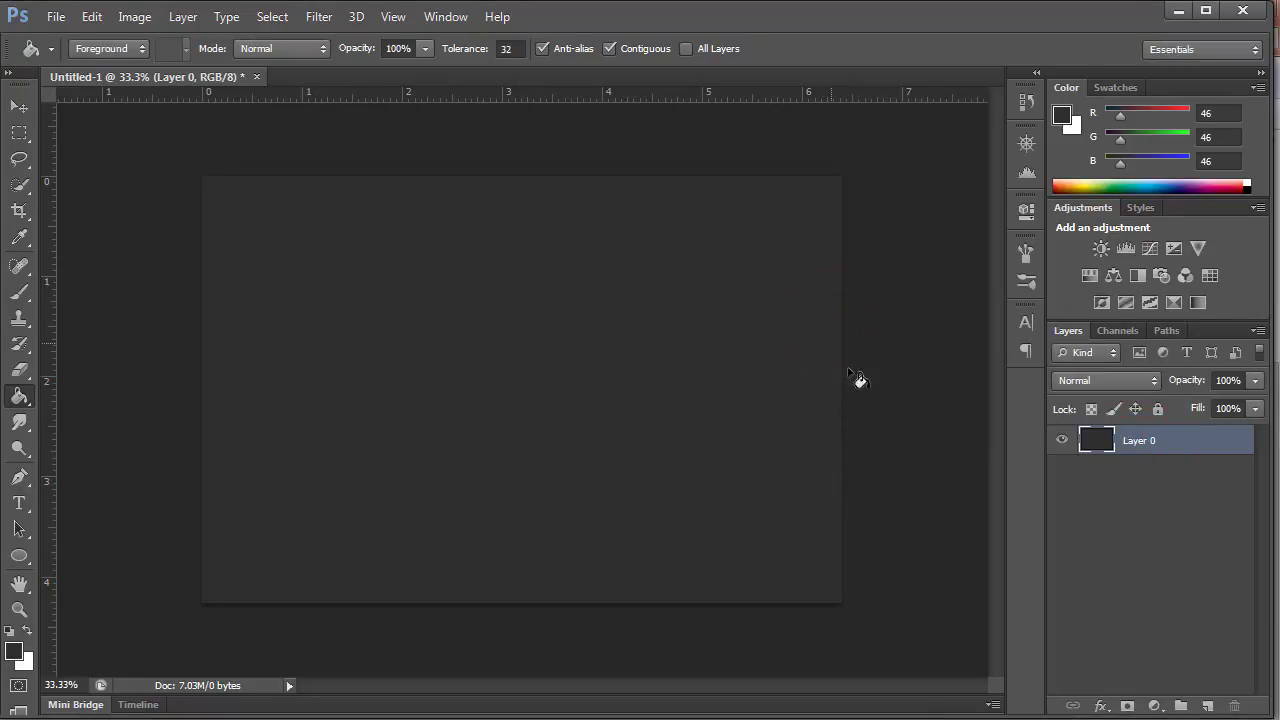
Add a reversed radial Gradient Overlay to Layer 0 through Blending Options
right_click(1147, 449)
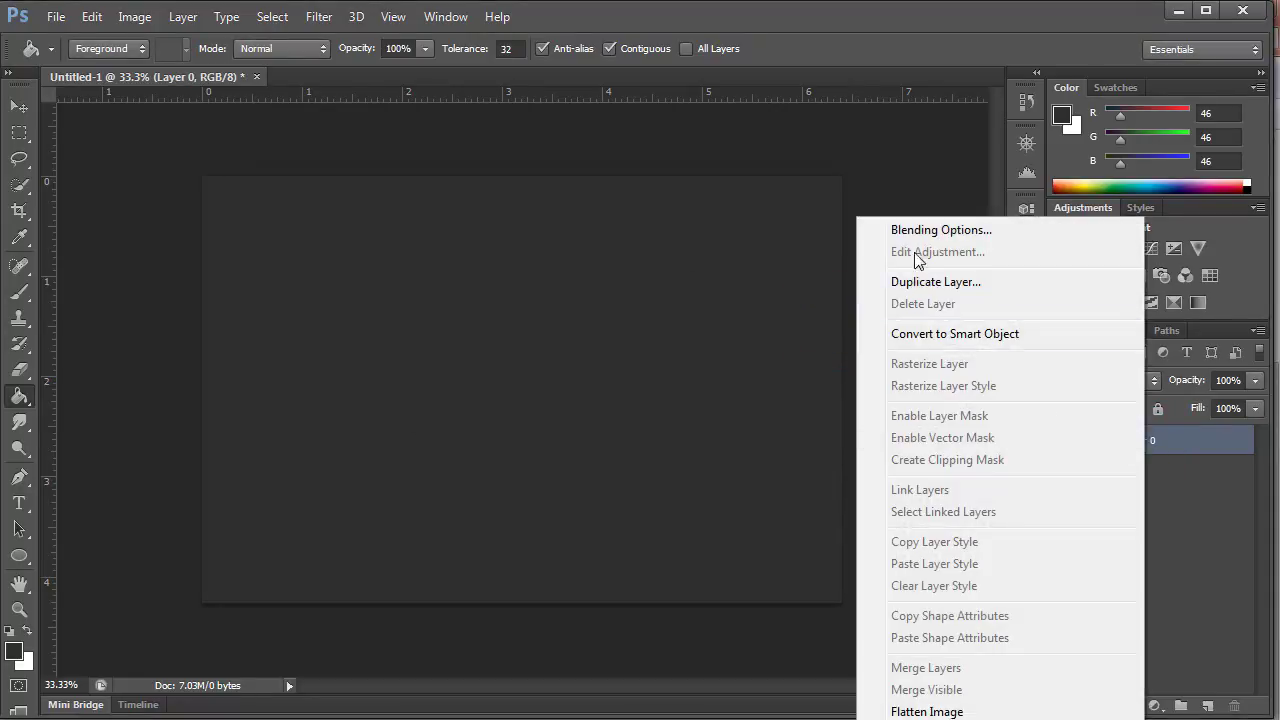
click(906, 224)
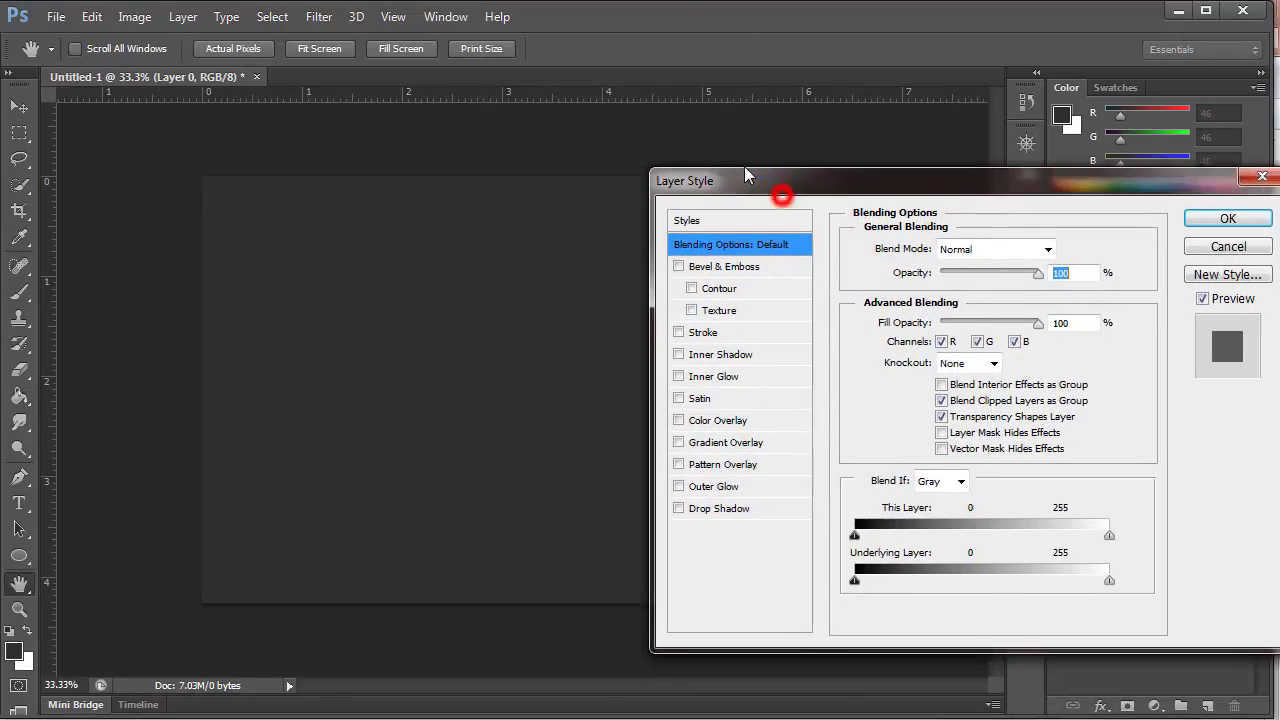
drag(700, 196, 585, 121)
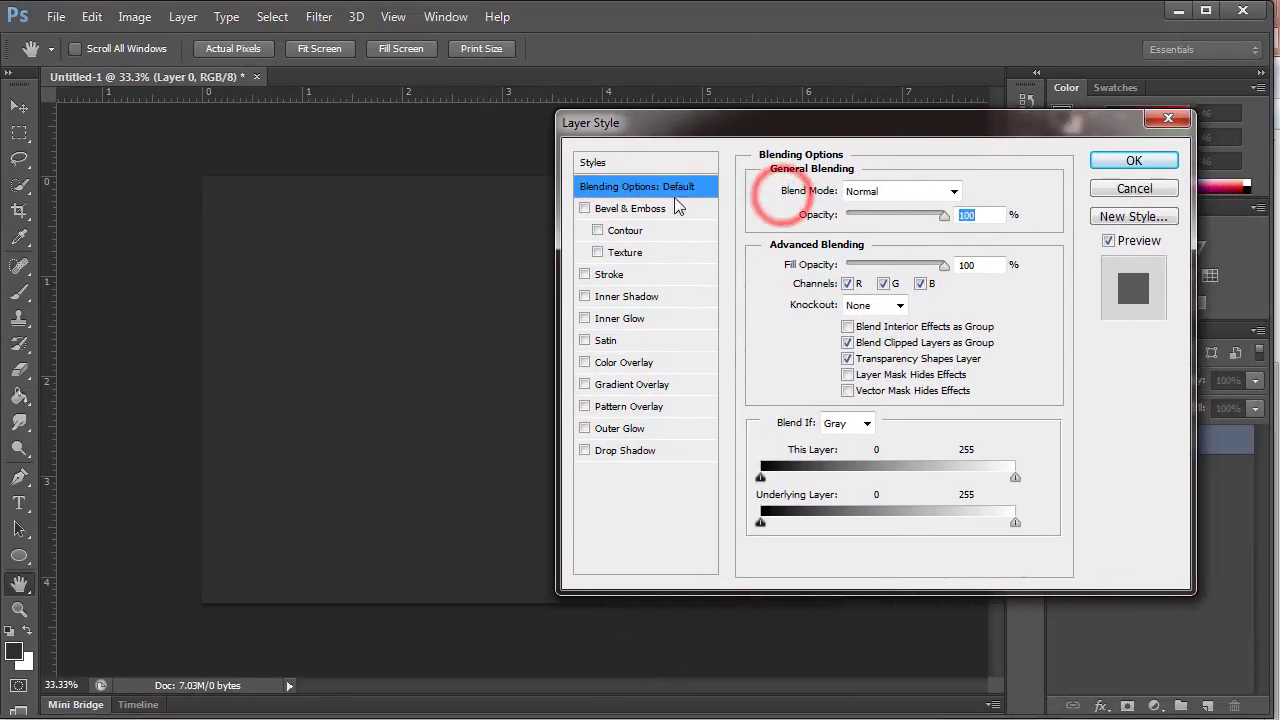
click(584, 386)
click(622, 385)
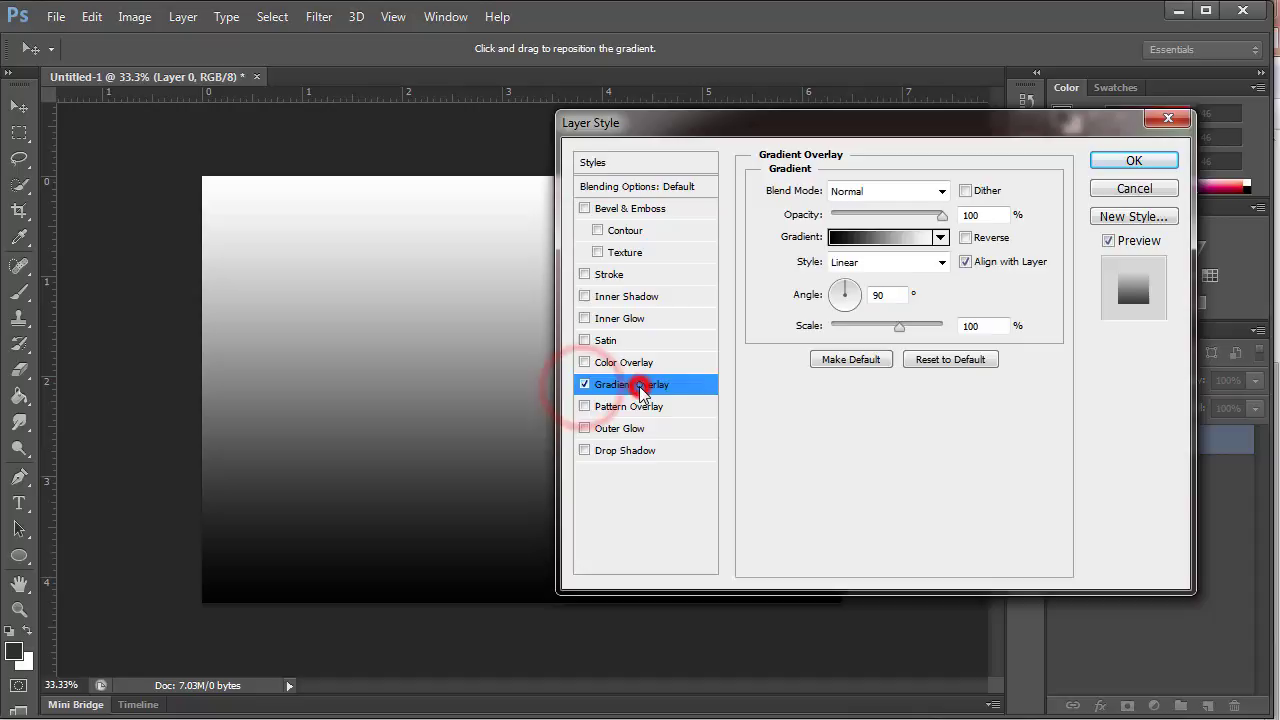
click(939, 238)
click(939, 238)
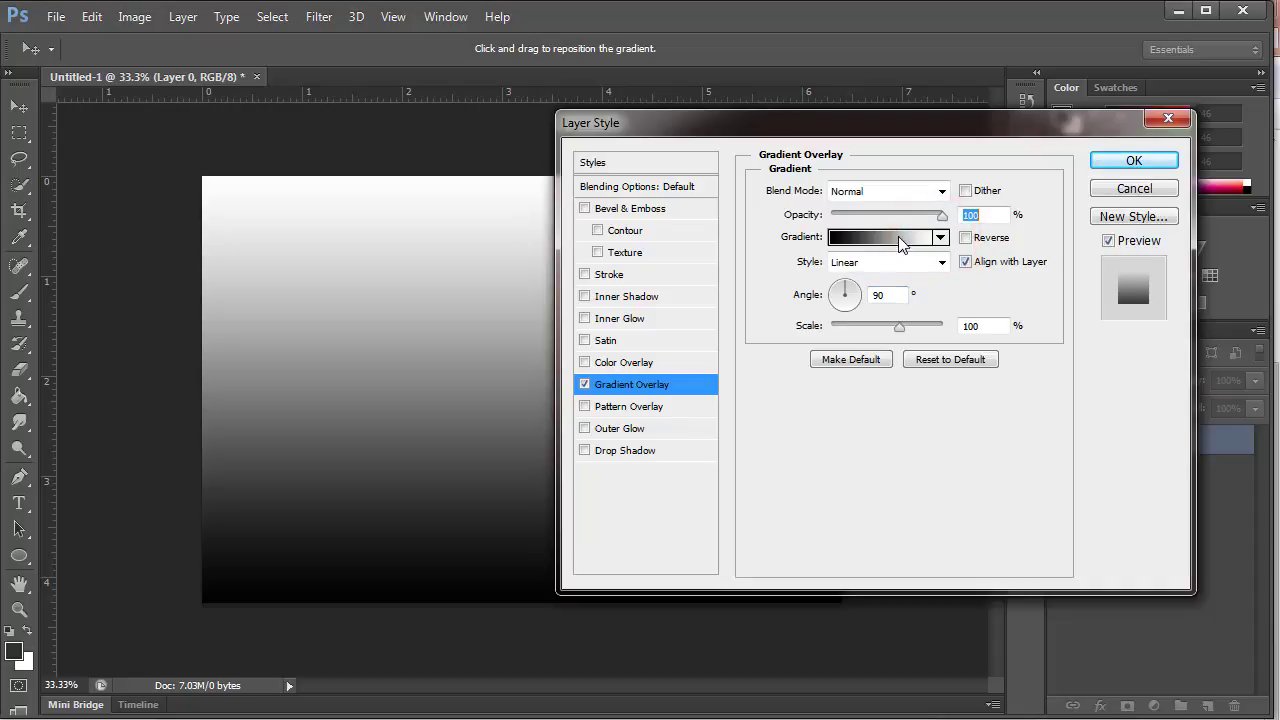
click(880, 262)
click(875, 302)
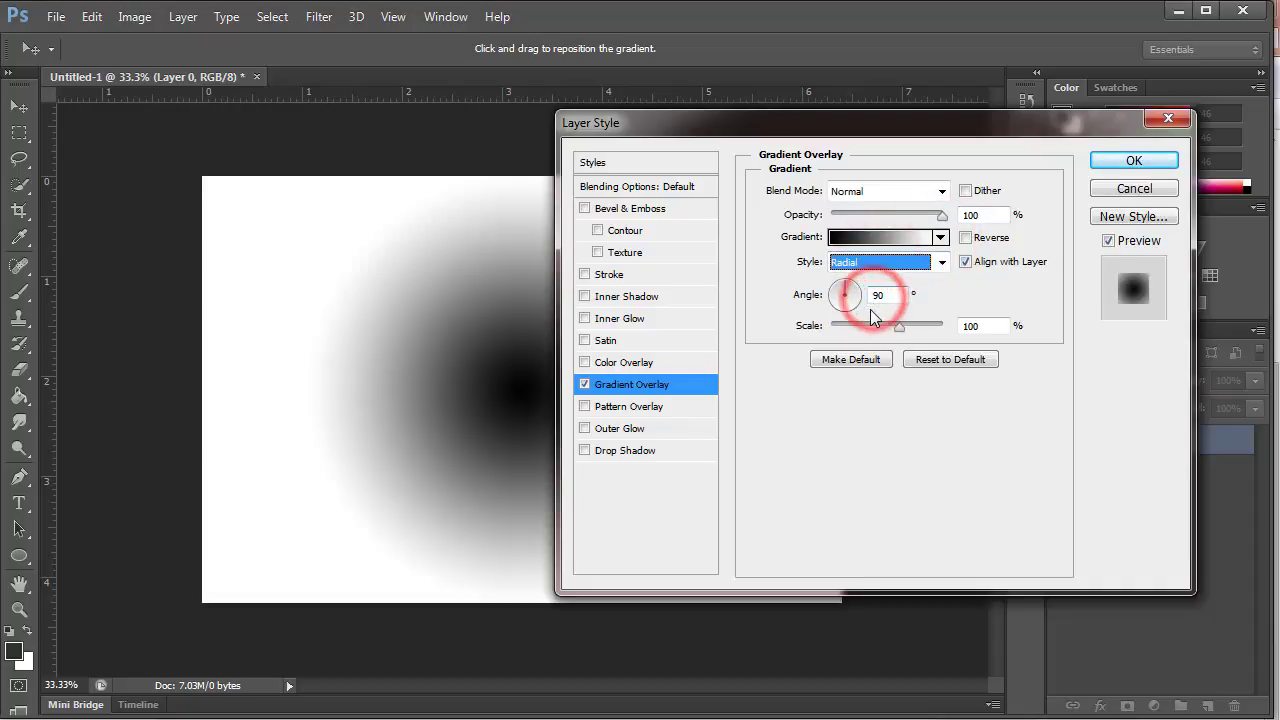
click(966, 238)
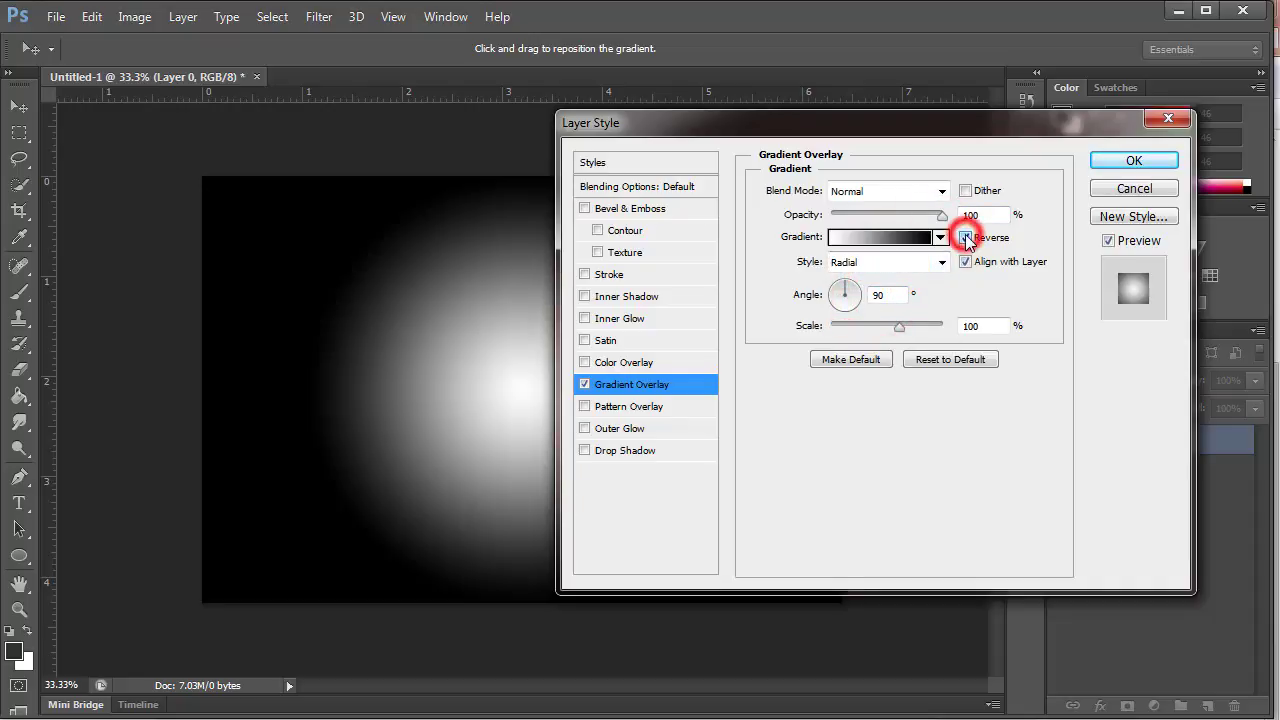
Adjust the gradient angle, set opacity to 38% and scale to 123%, and apply the style
drag(849, 290, 866, 296)
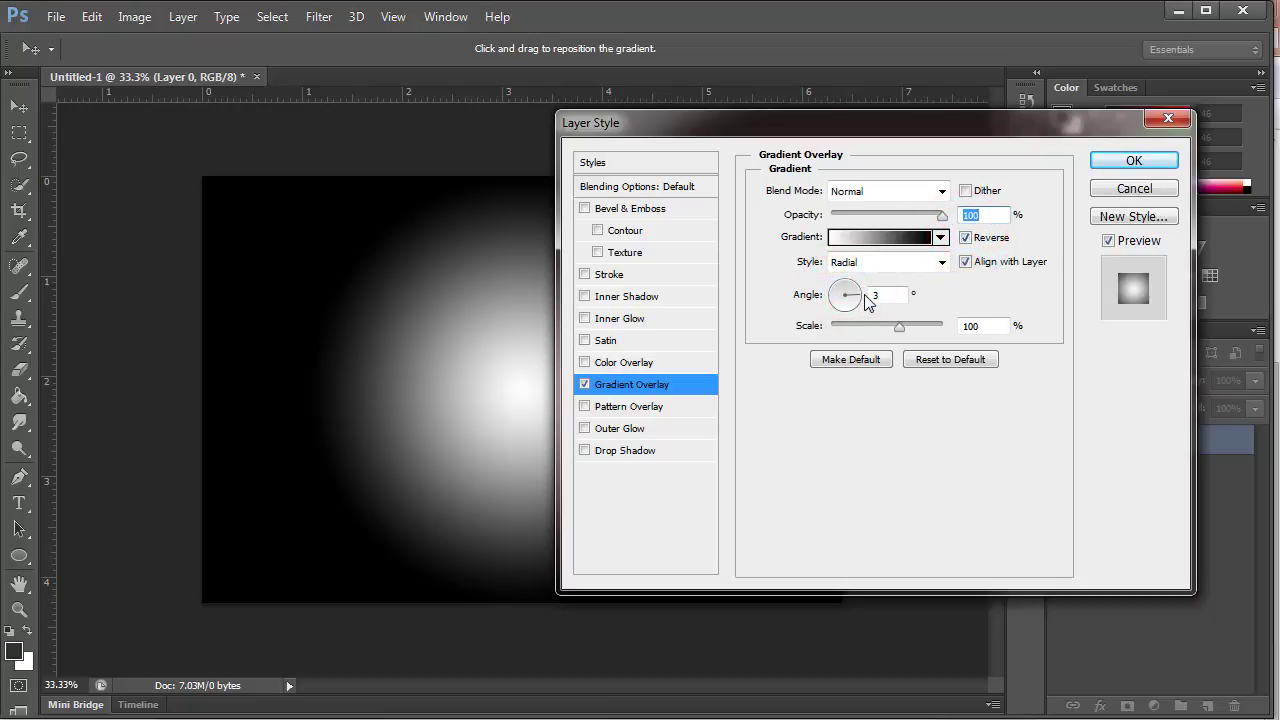
click(866, 298)
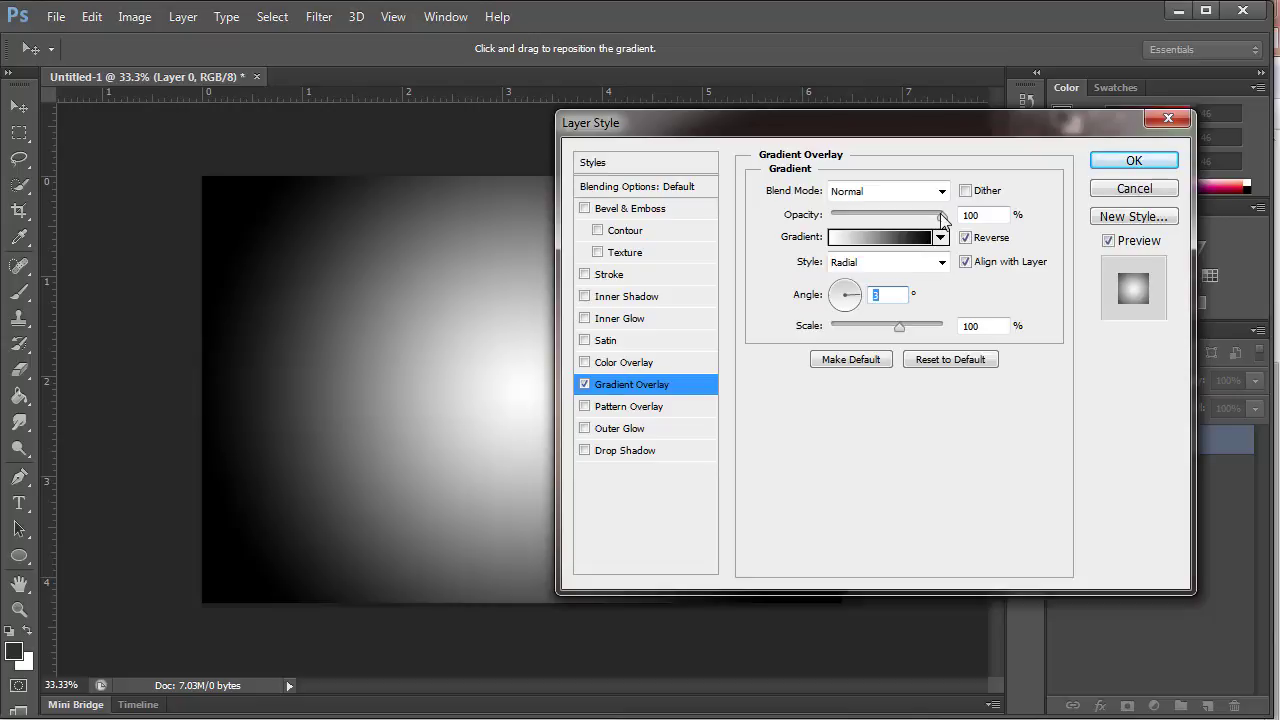
drag(941, 216, 888, 218)
drag(856, 128, 937, 162)
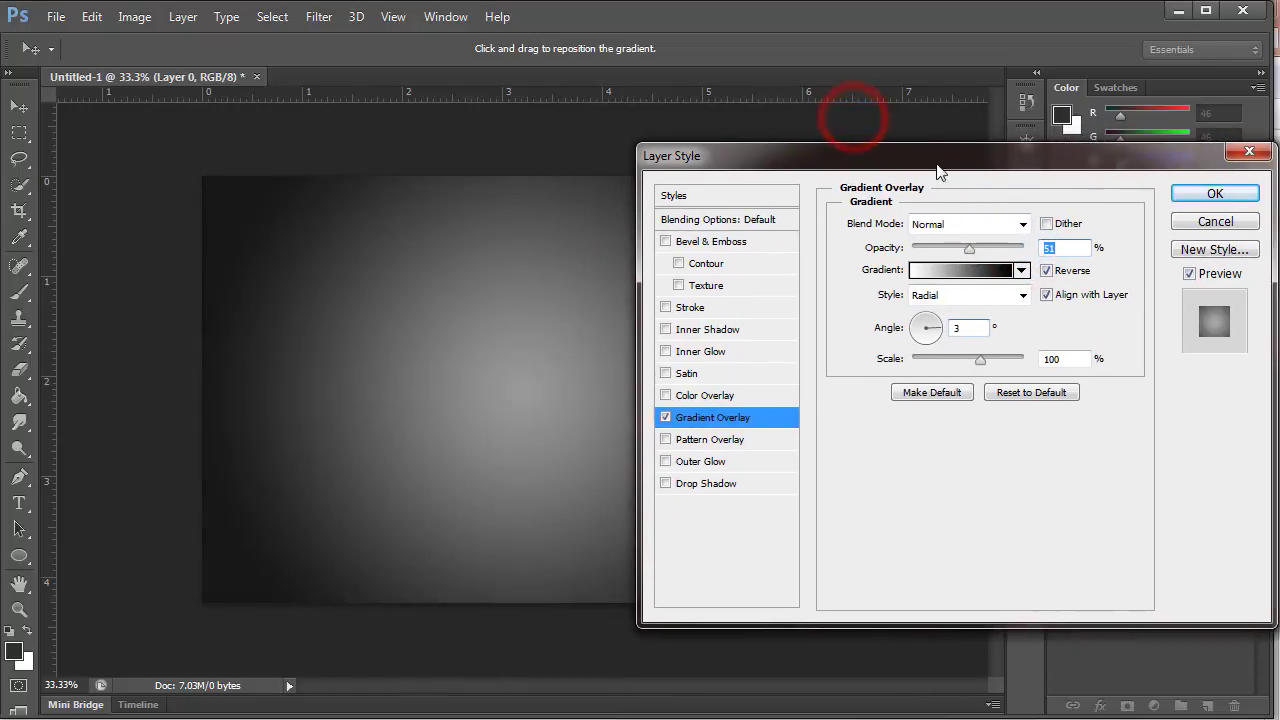
drag(980, 358, 1003, 362)
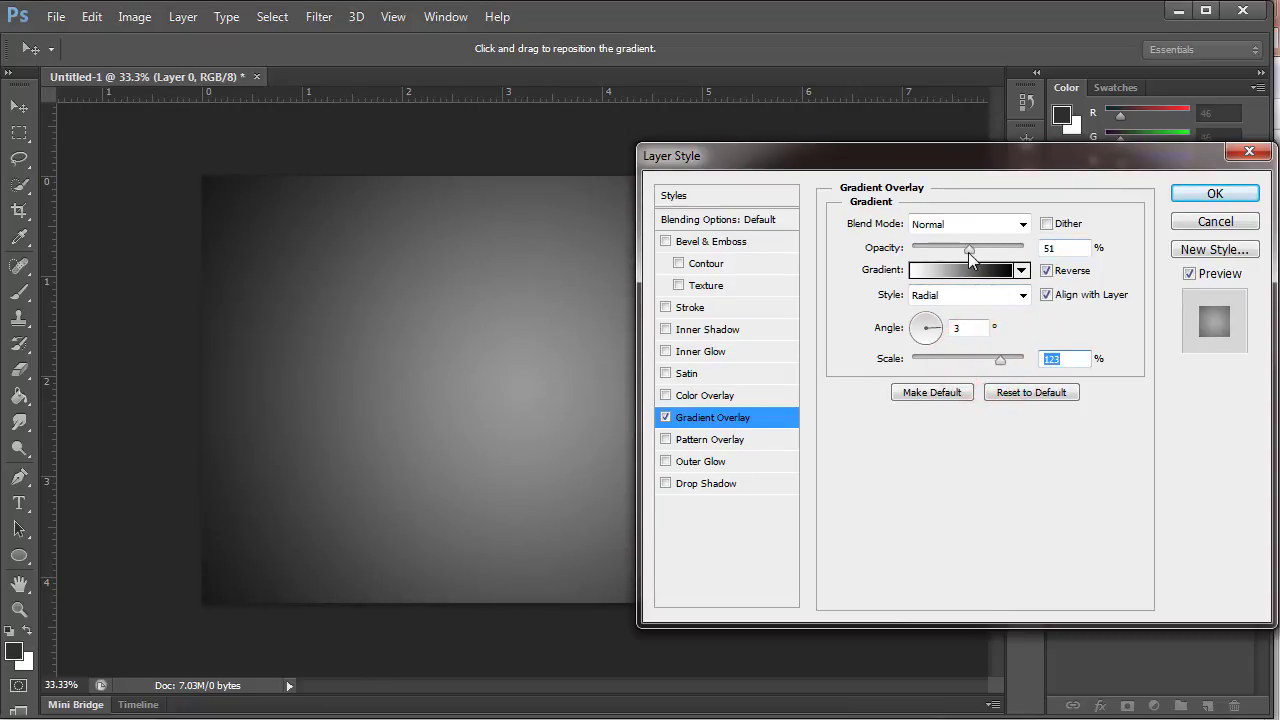
drag(975, 251, 954, 249)
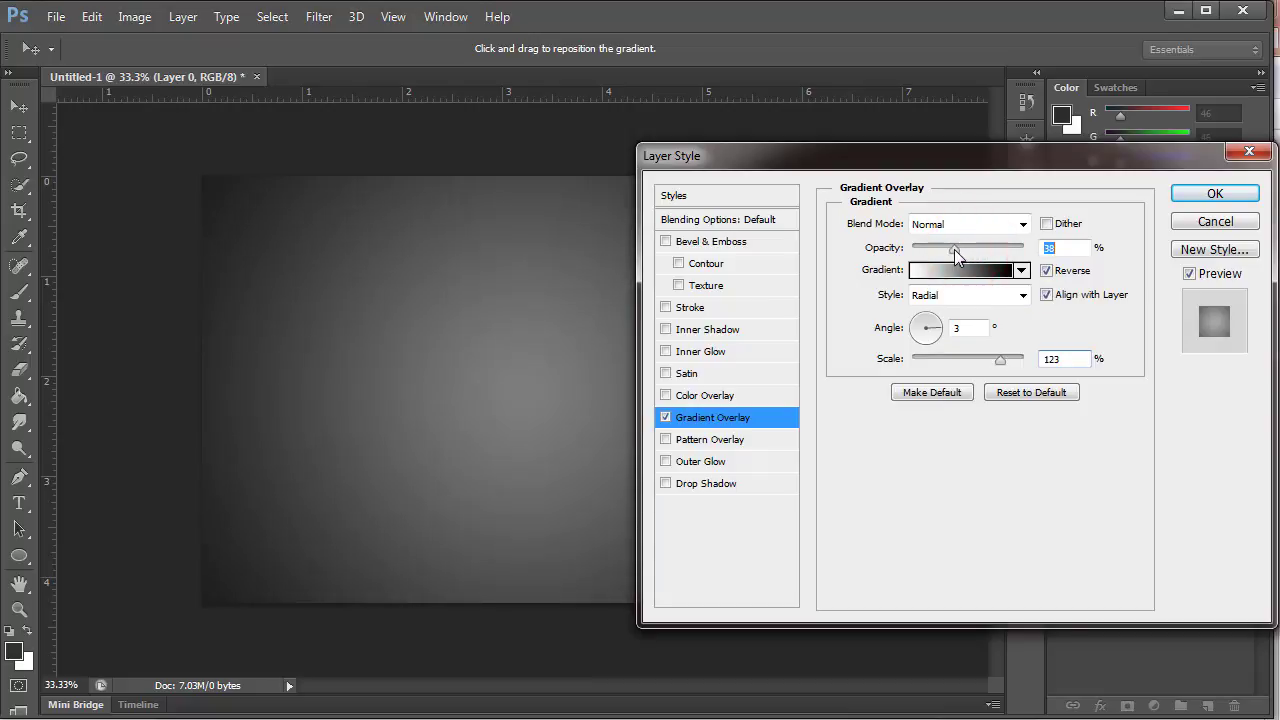
click(1203, 196)
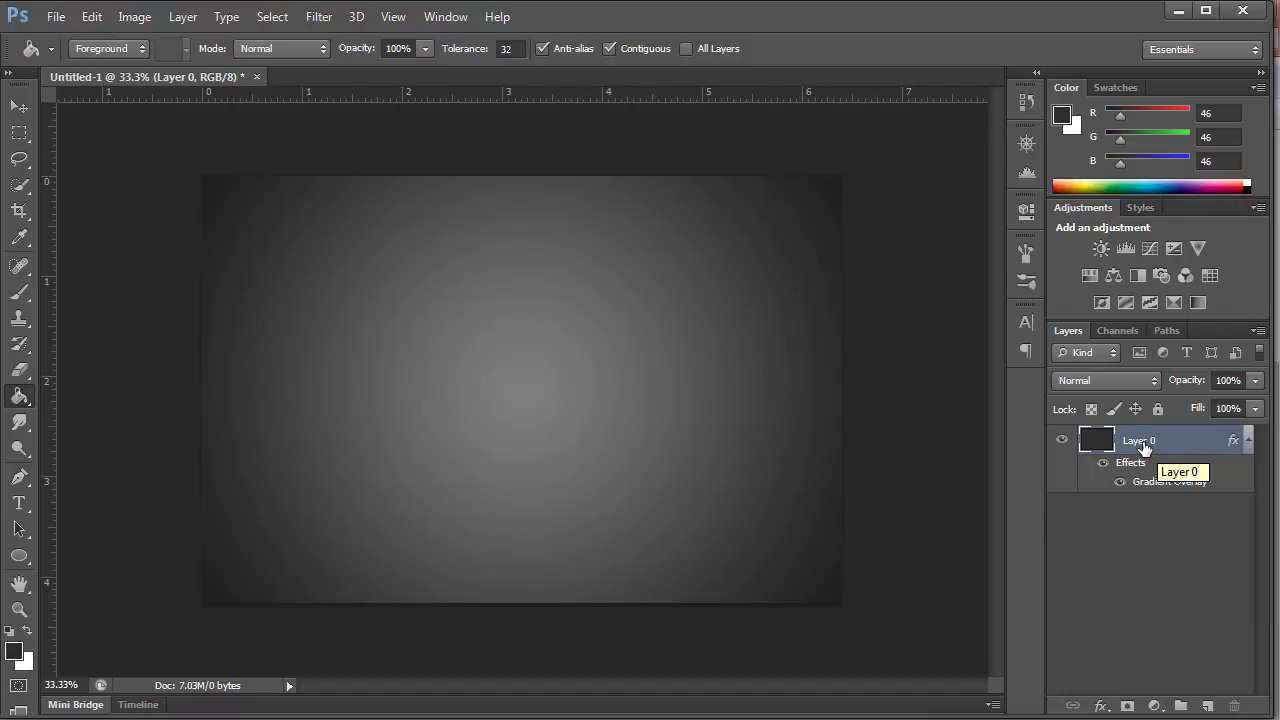
Add about 2% uniform monochromatic noise to the grey background
click(319, 17)
mouse_move(333, 256)
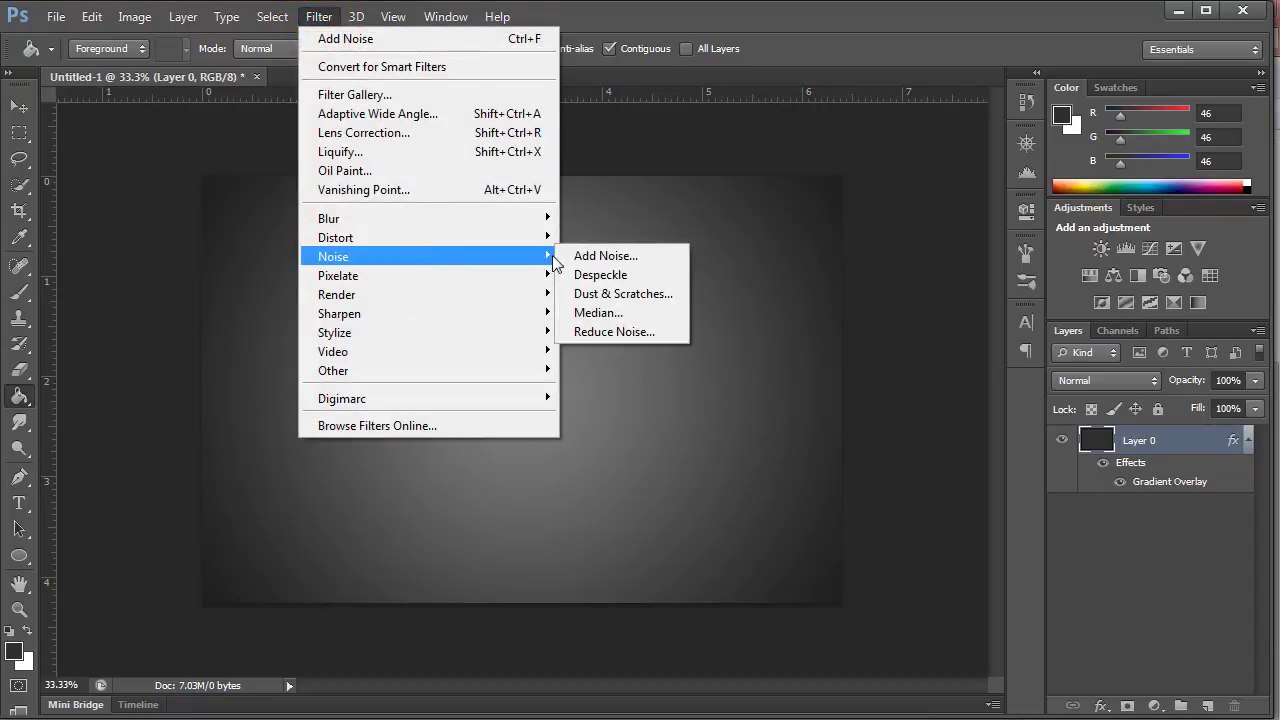
click(624, 256)
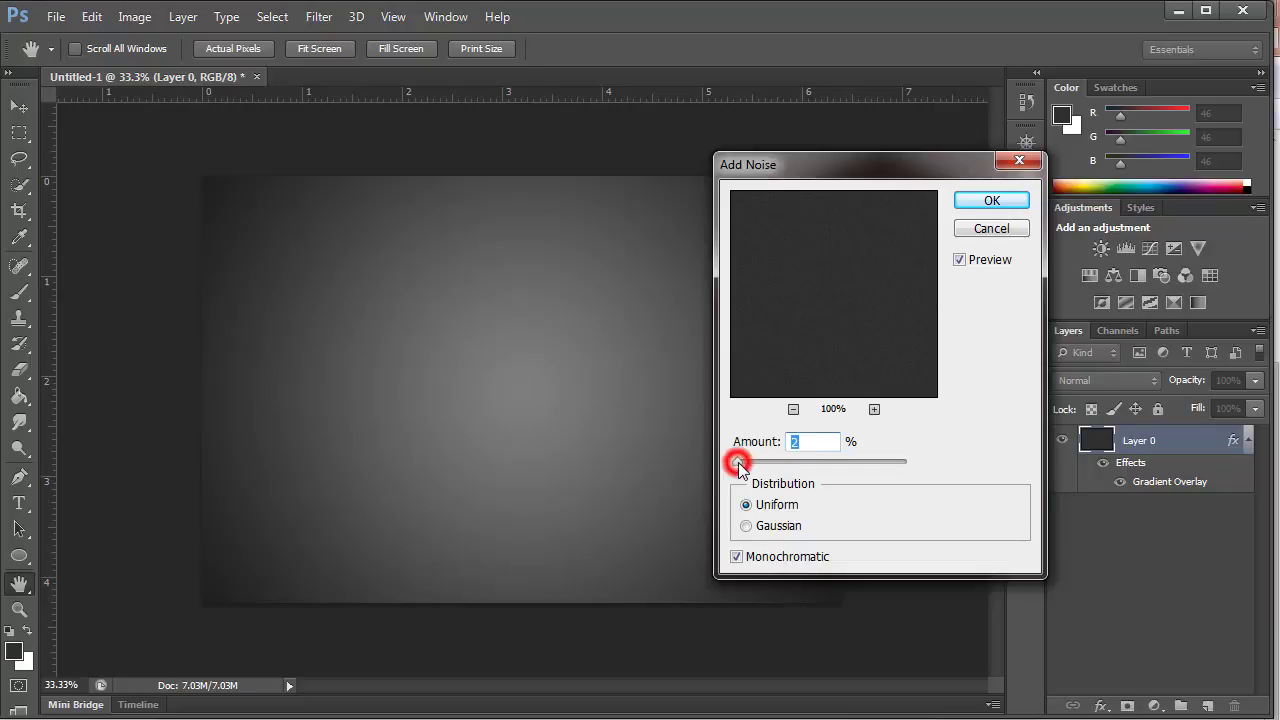
drag(740, 466, 741, 466)
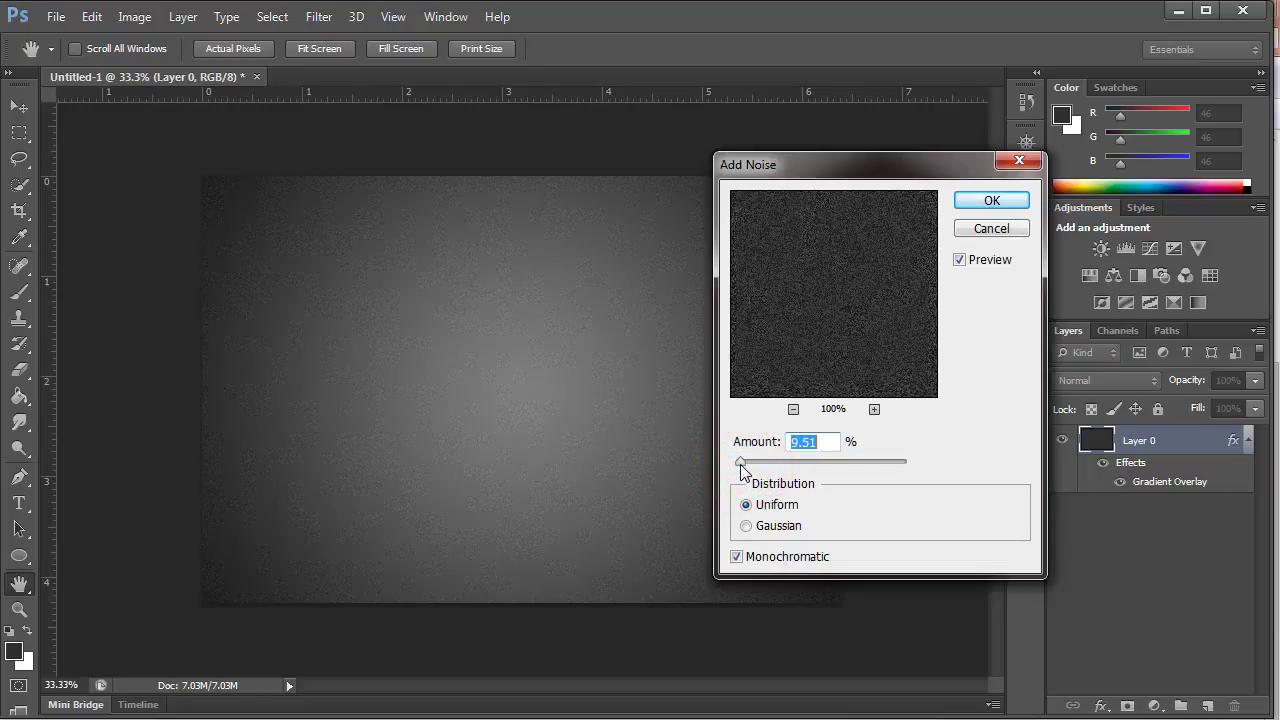
text(3)
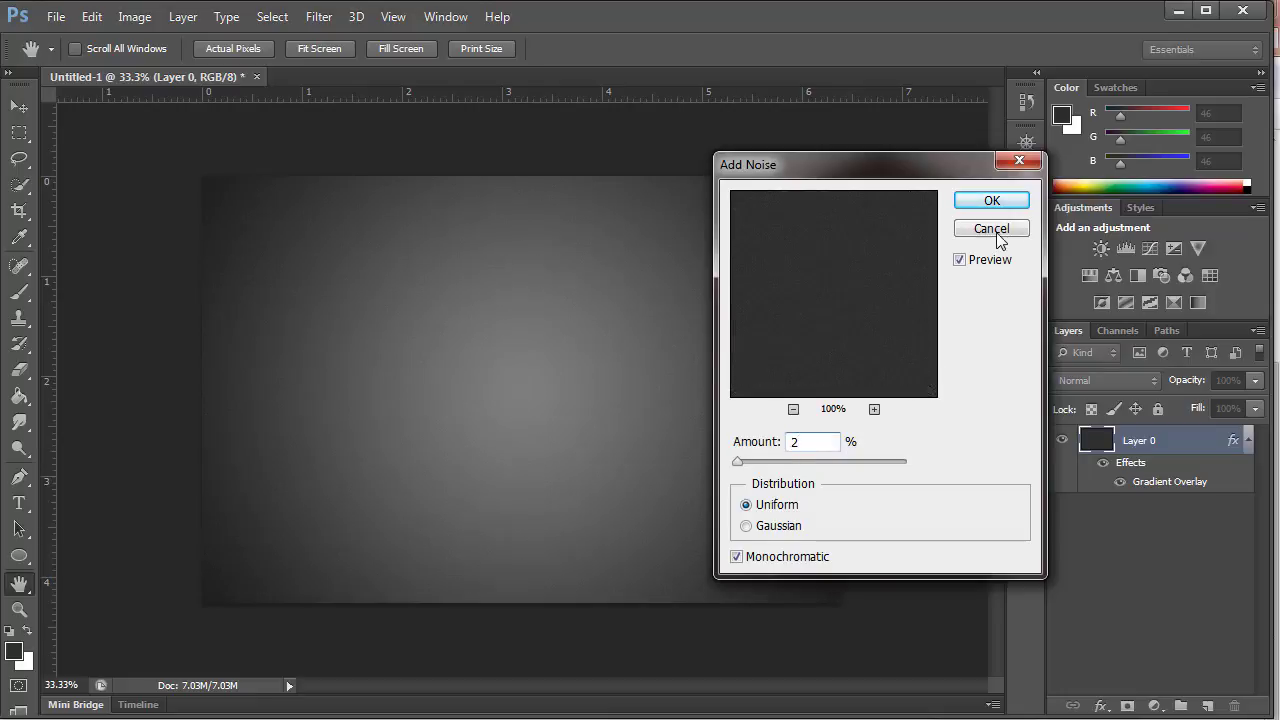
click(992, 201)
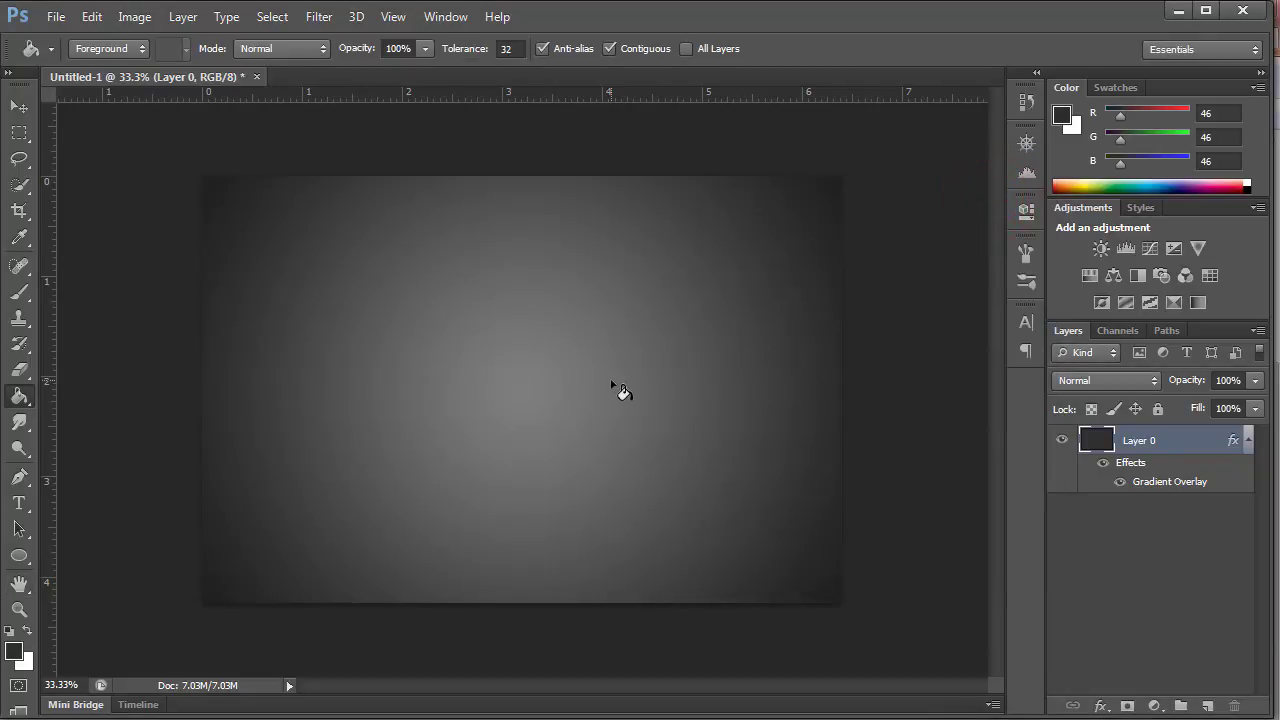
Open the girl-1848454_1920 portrait photo and select the whole image
click(50, 16)
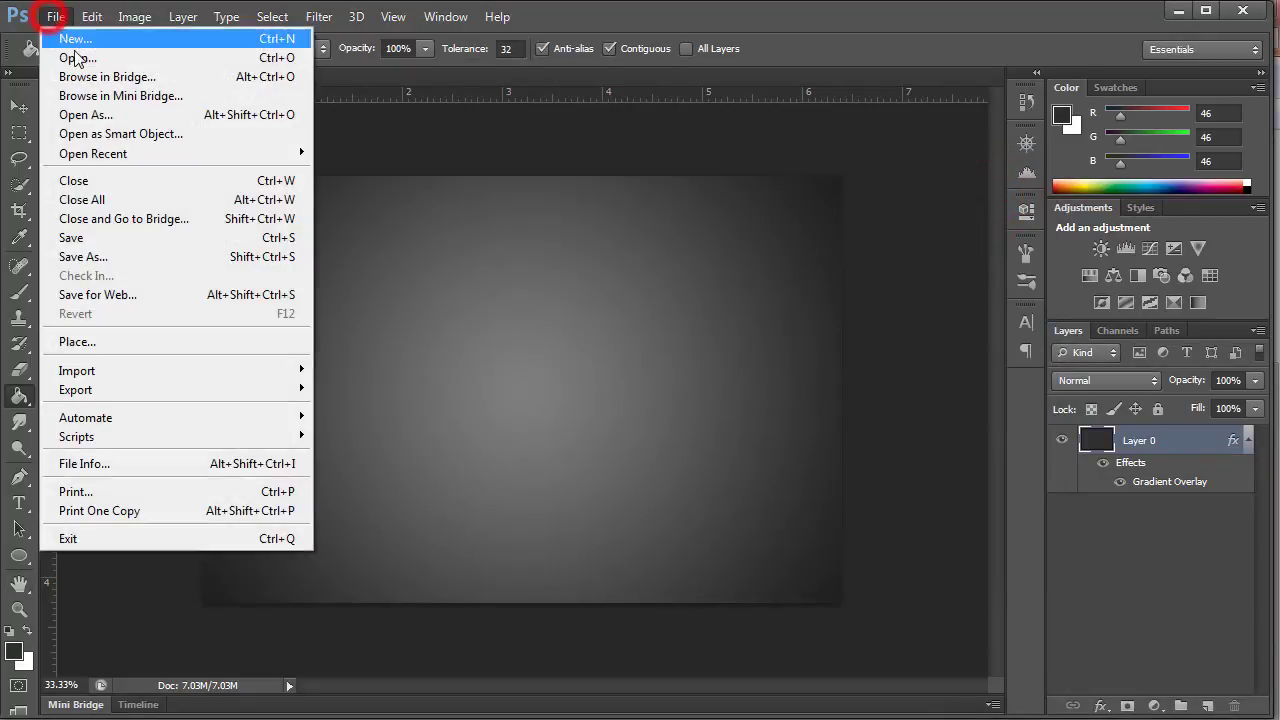
click(78, 58)
drag(893, 200, 895, 415)
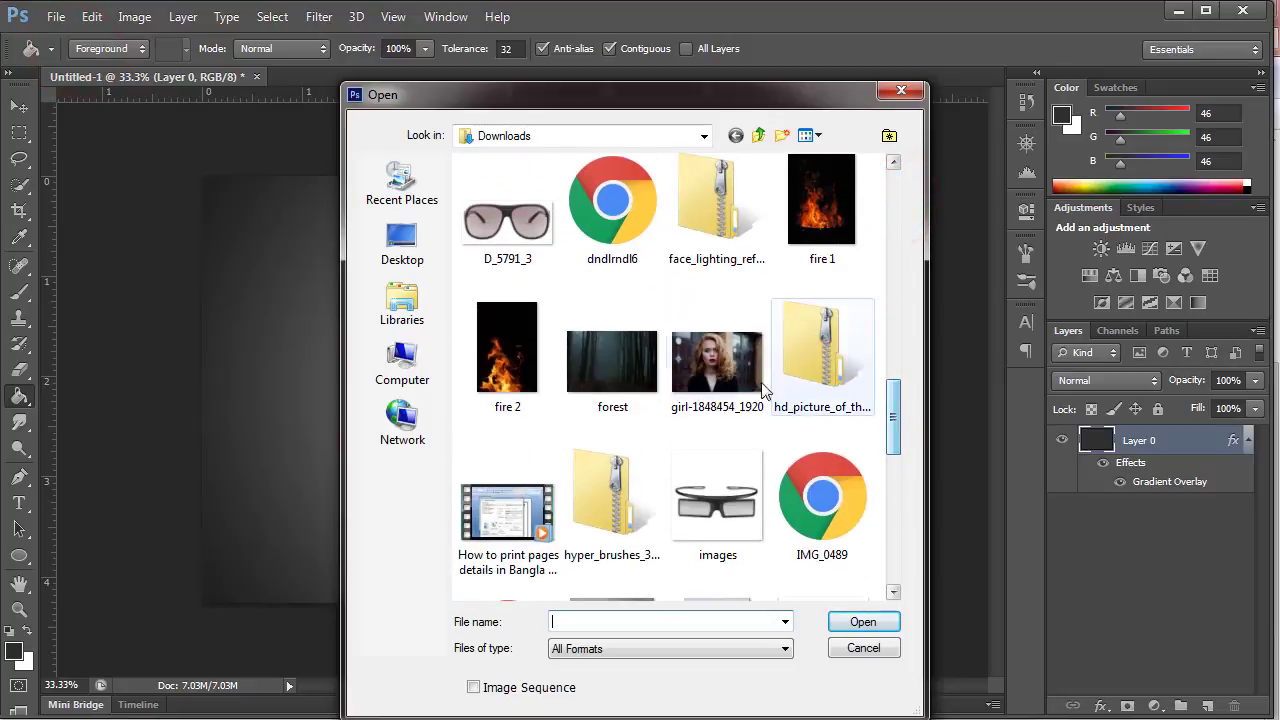
click(725, 372)
click(863, 621)
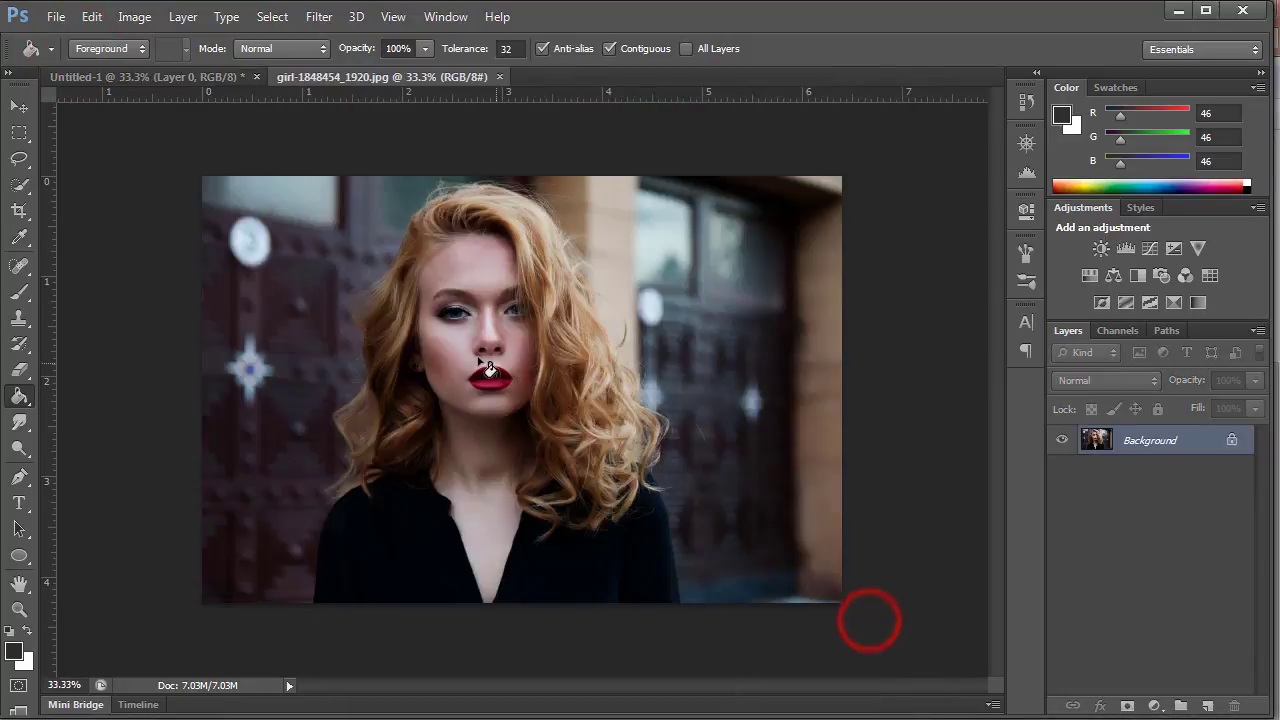
key(ctrl+a)
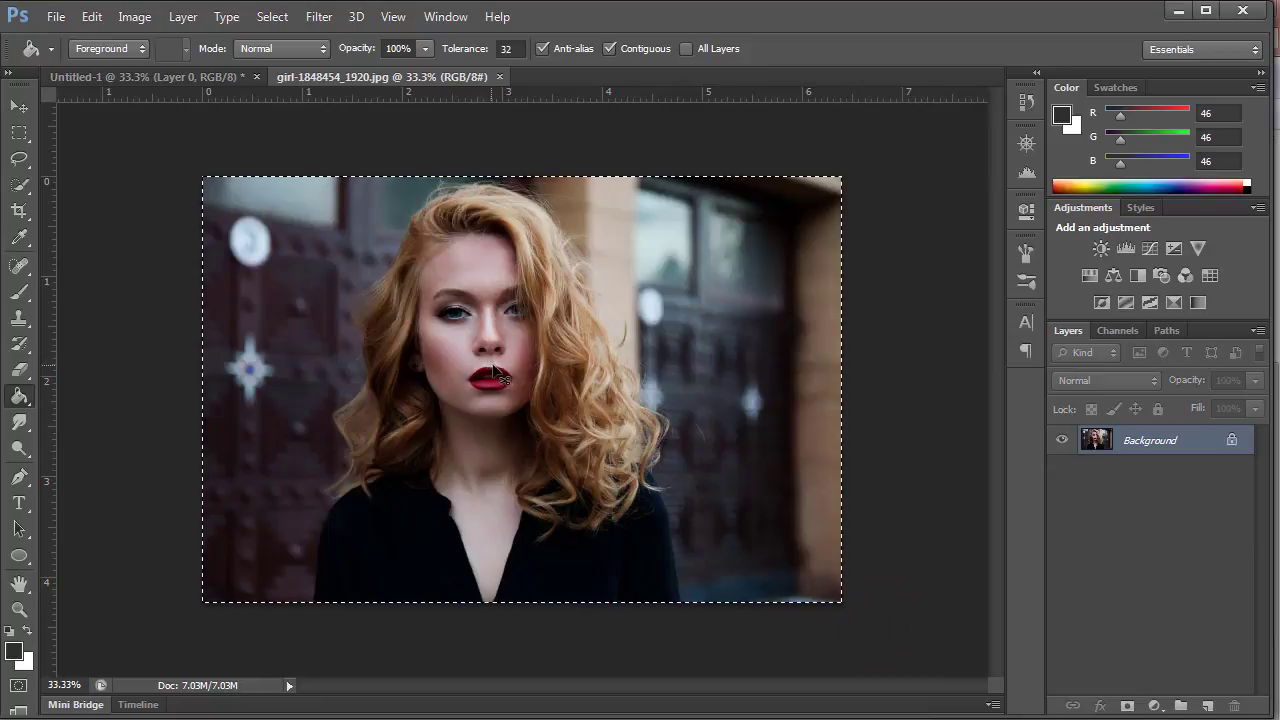
Paste the portrait into a new layer in Untitled-1 and convert it to a Smart Object
click(214, 77)
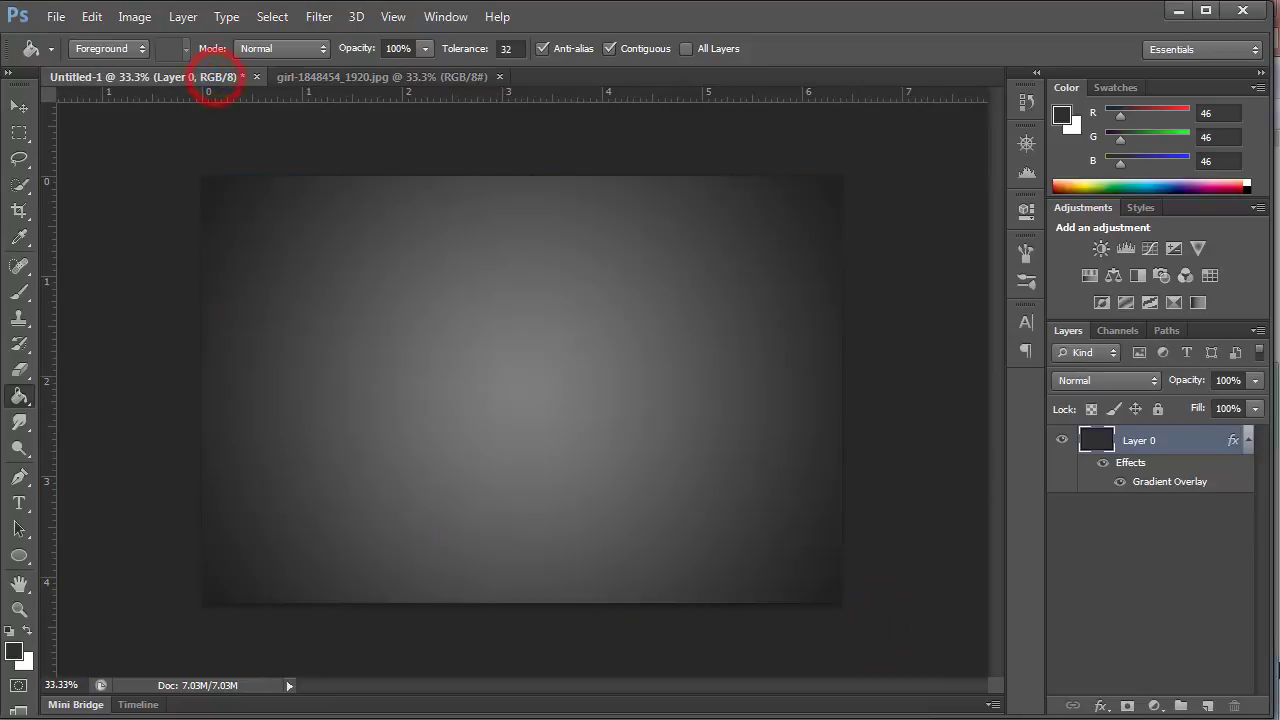
click(1211, 706)
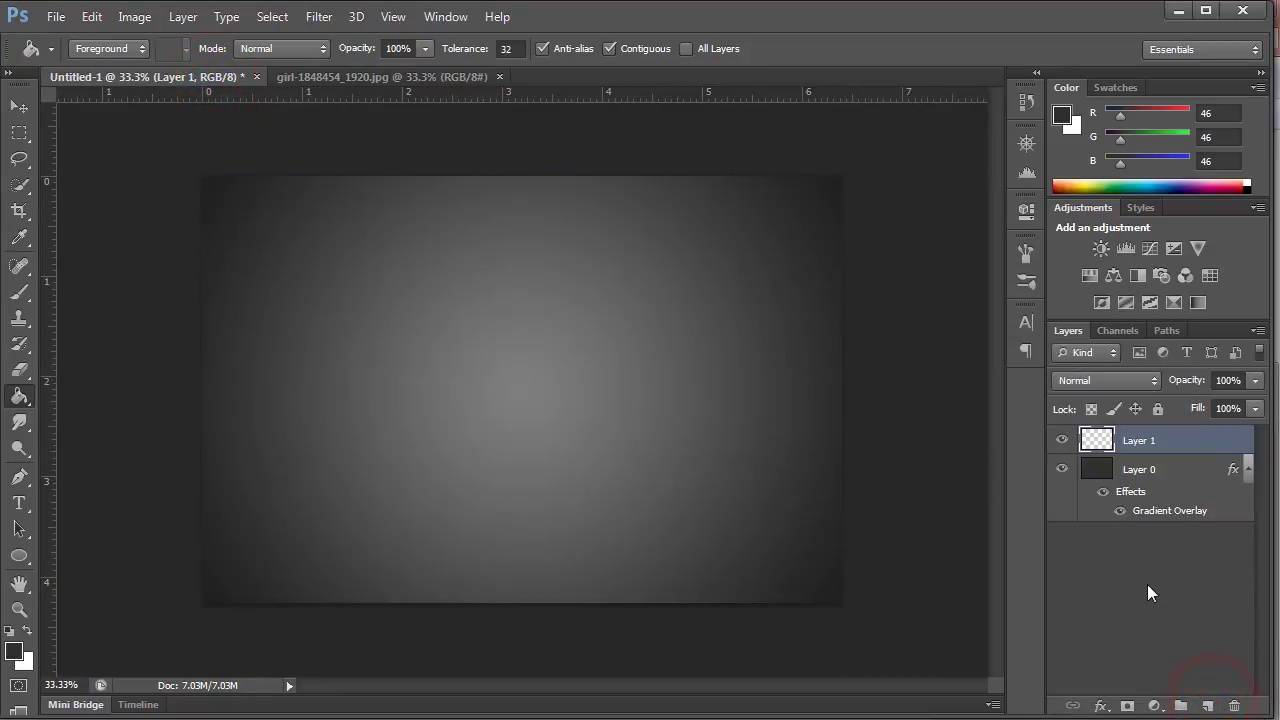
key(ctrl+v)
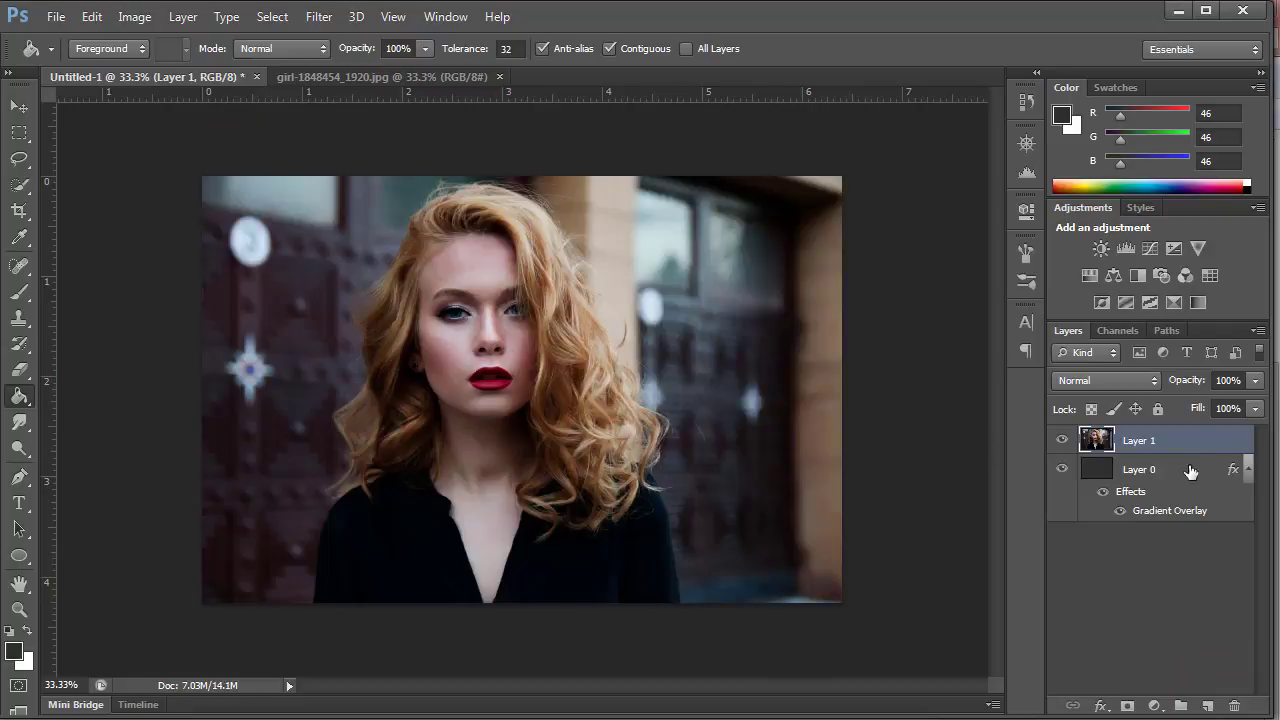
right_click(1133, 443)
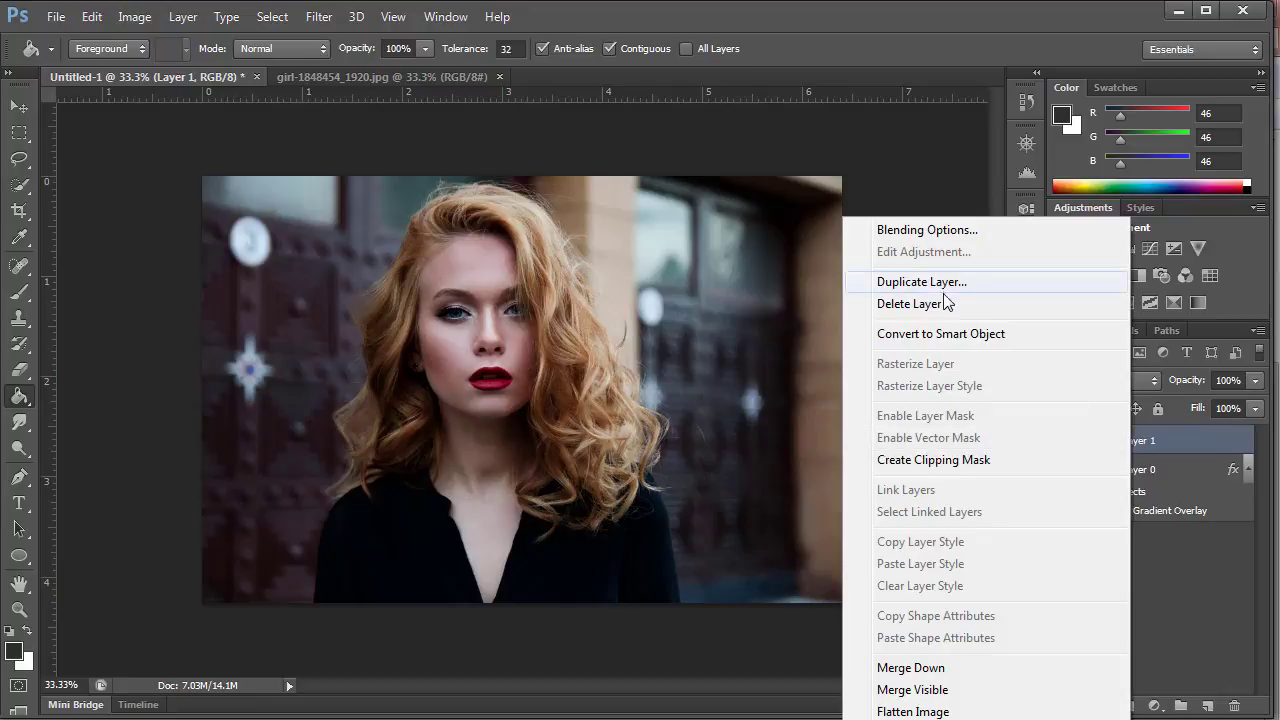
click(953, 336)
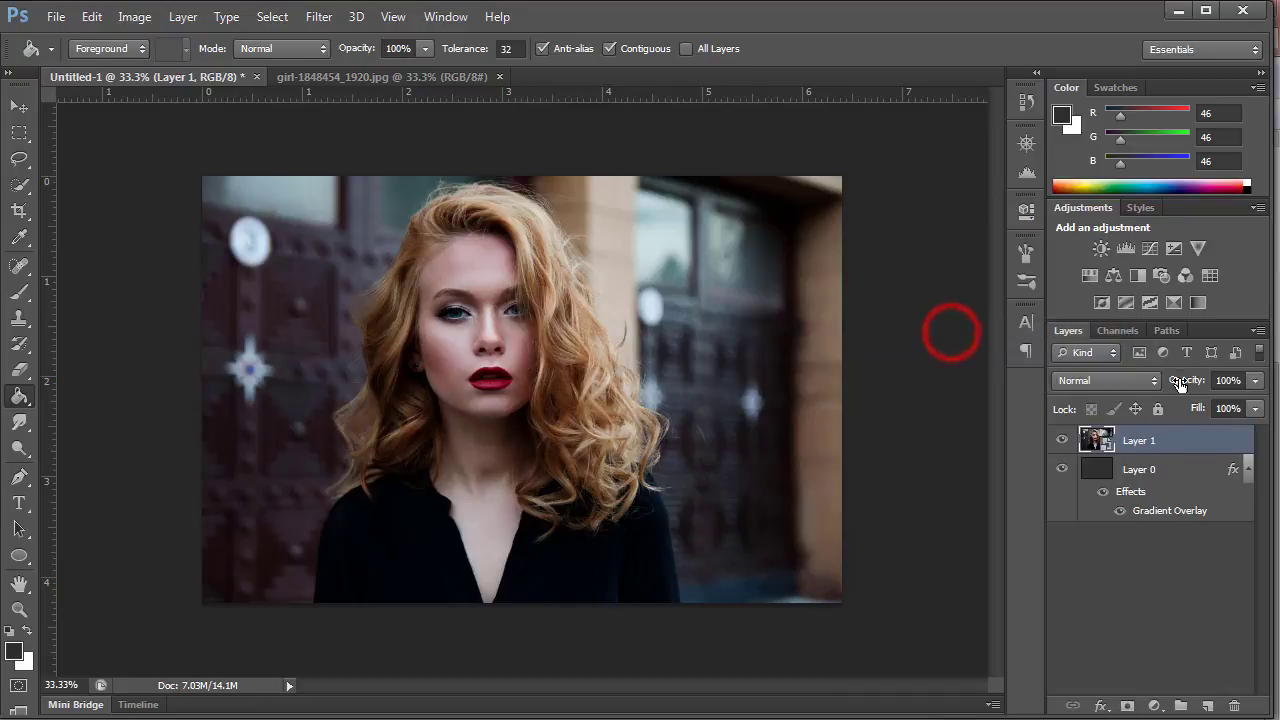
Apply the Filter Gallery Poster Edges effect with thickness 10, intensity 3 and posterization lowered to 3
click(321, 17)
click(347, 96)
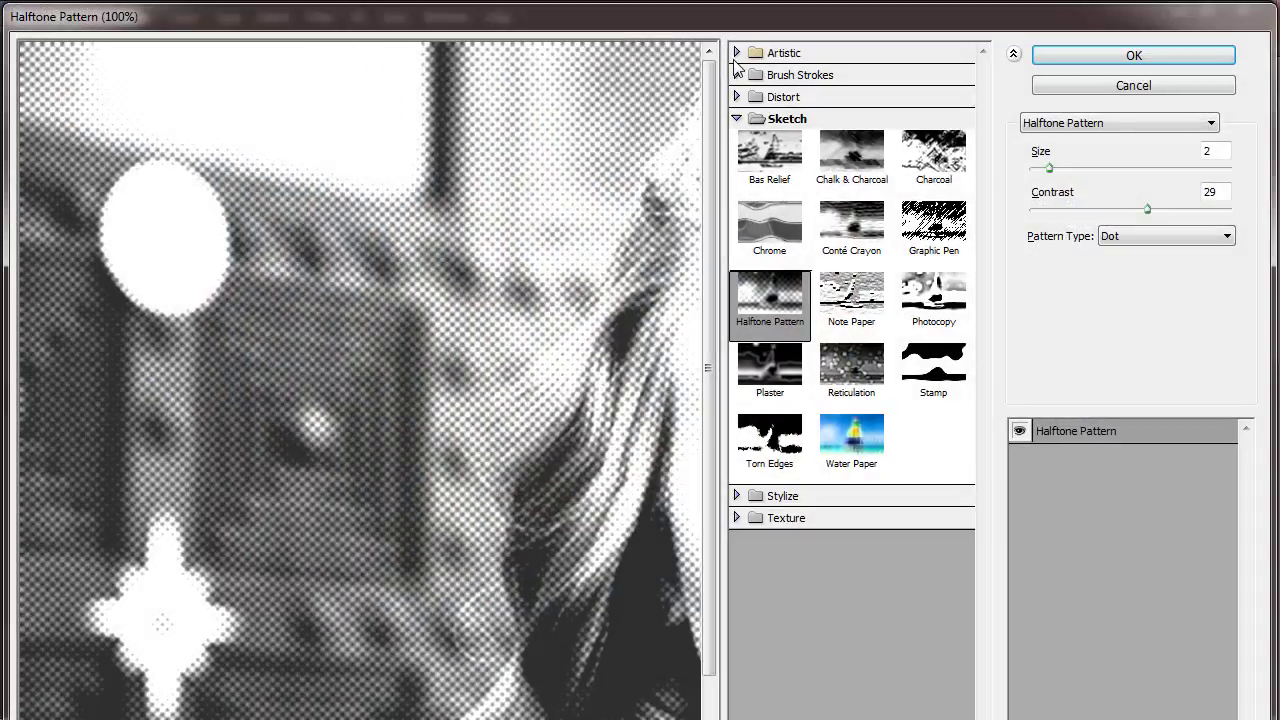
click(737, 53)
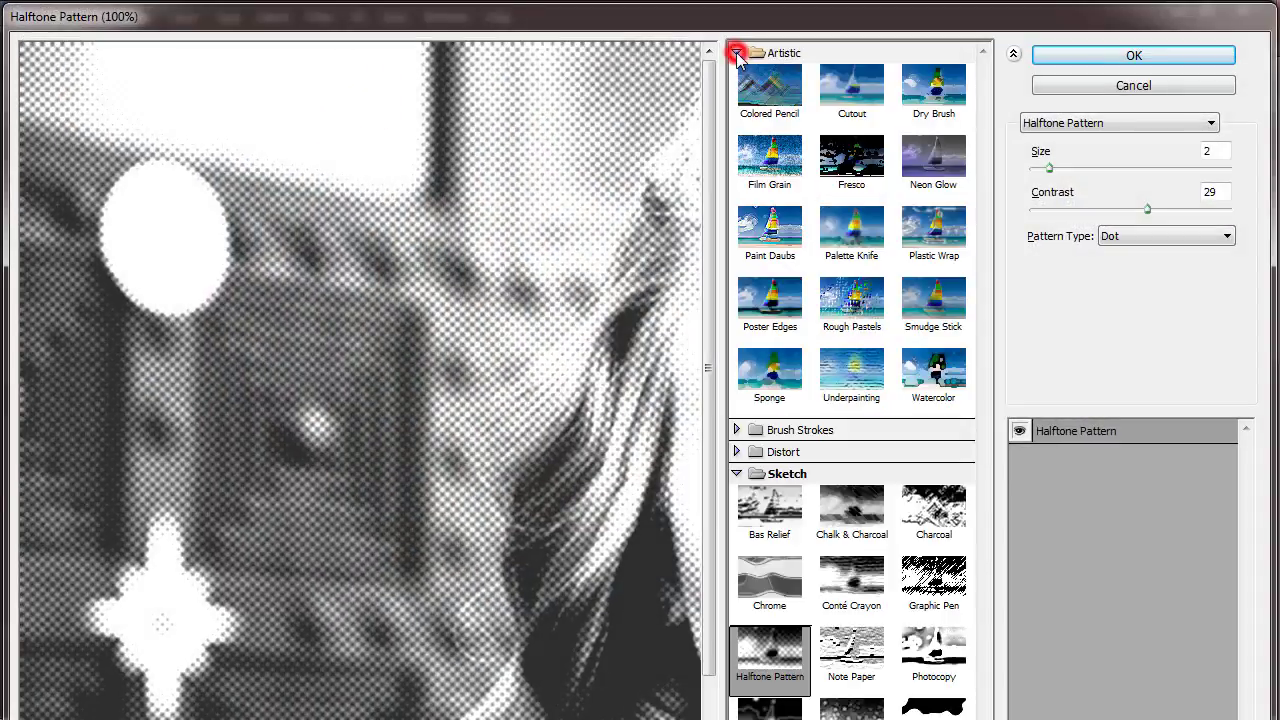
click(770, 300)
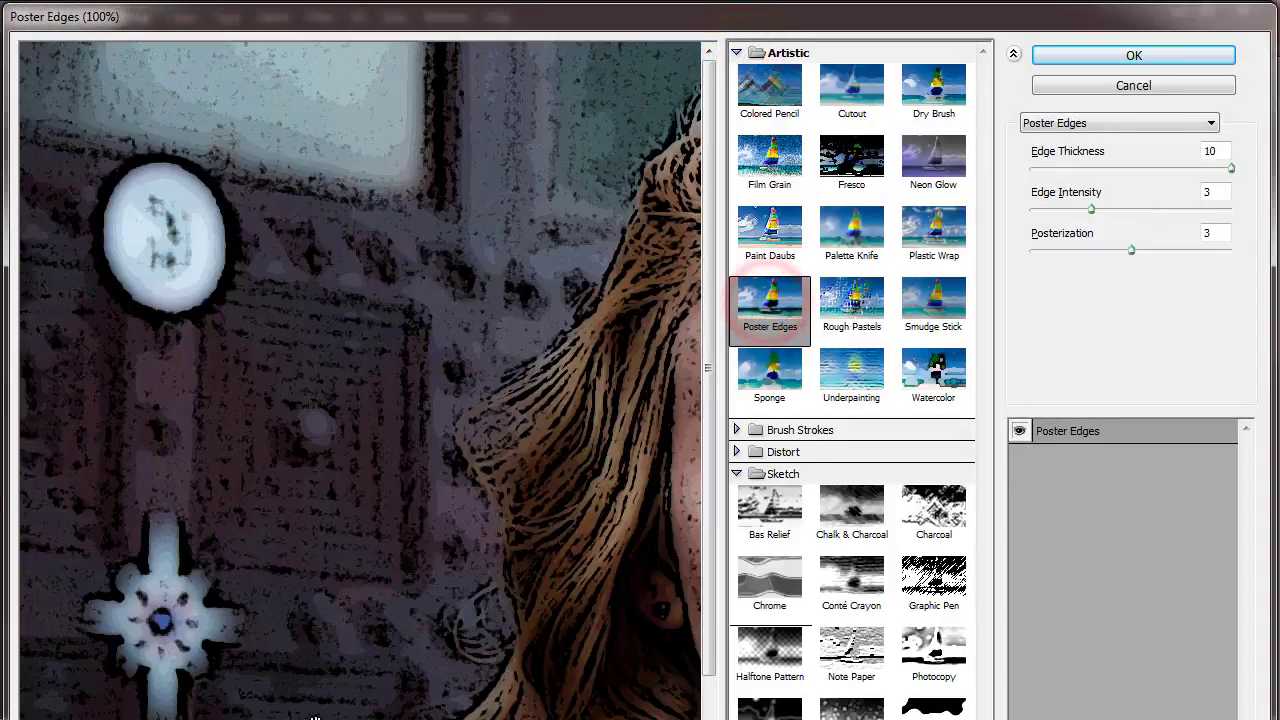
key(ctrl+minus)
key(ctrl+minus)
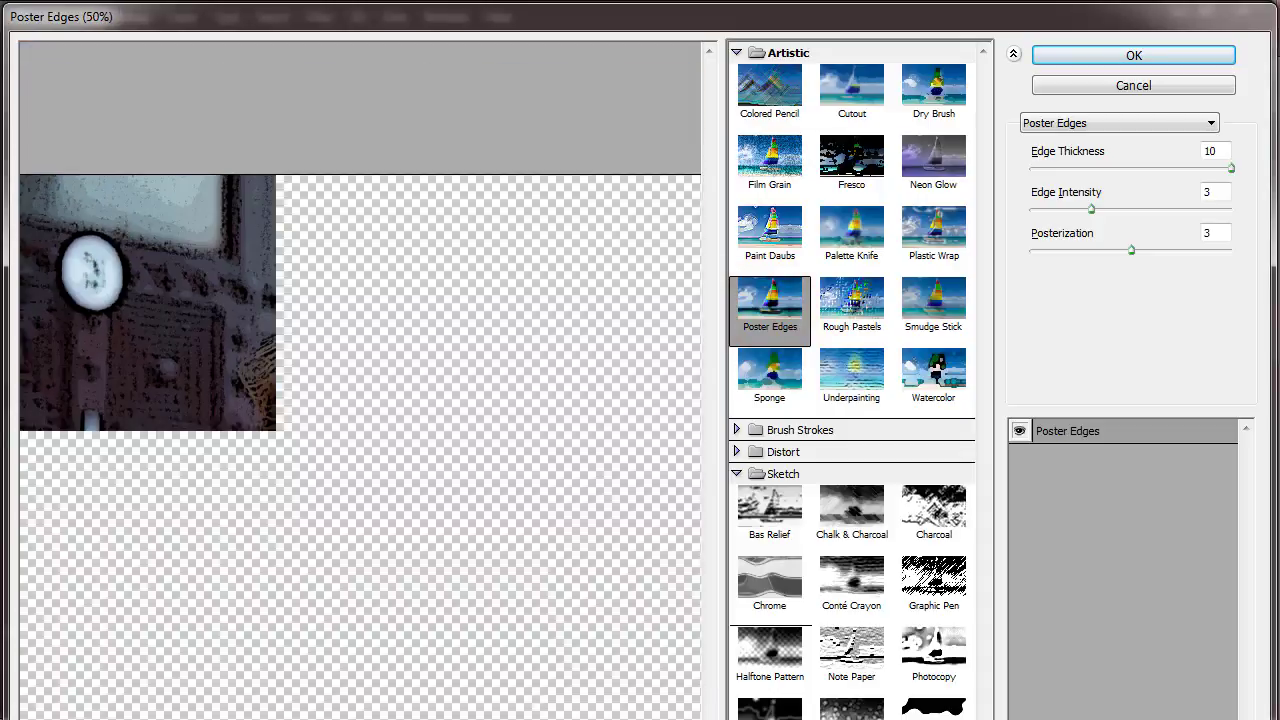
click(1094, 212)
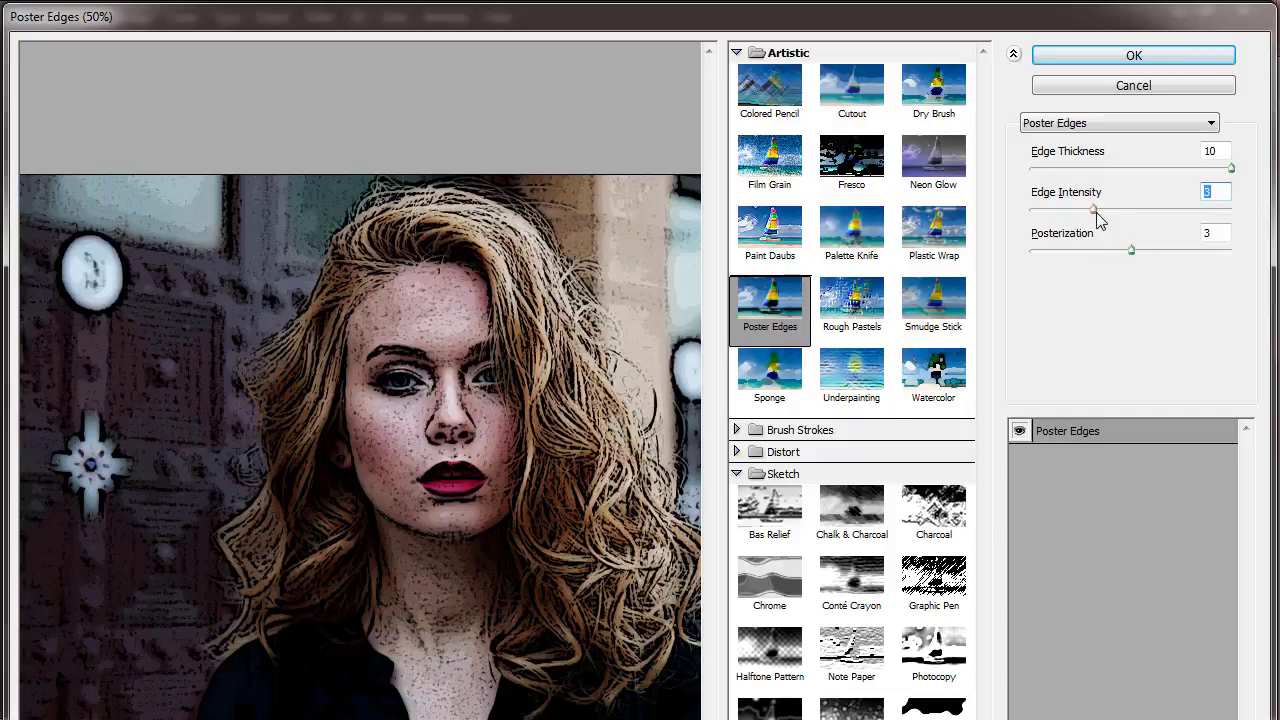
click(1133, 250)
drag(1139, 250, 1101, 250)
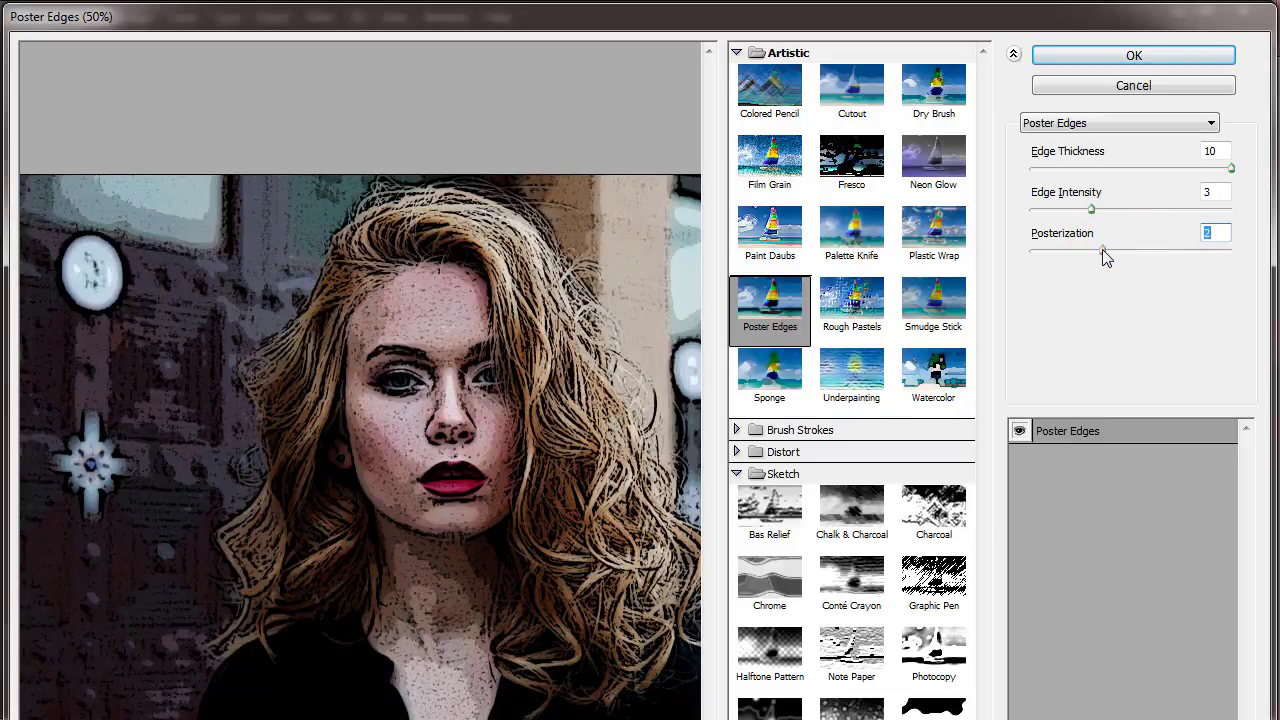
click(1132, 60)
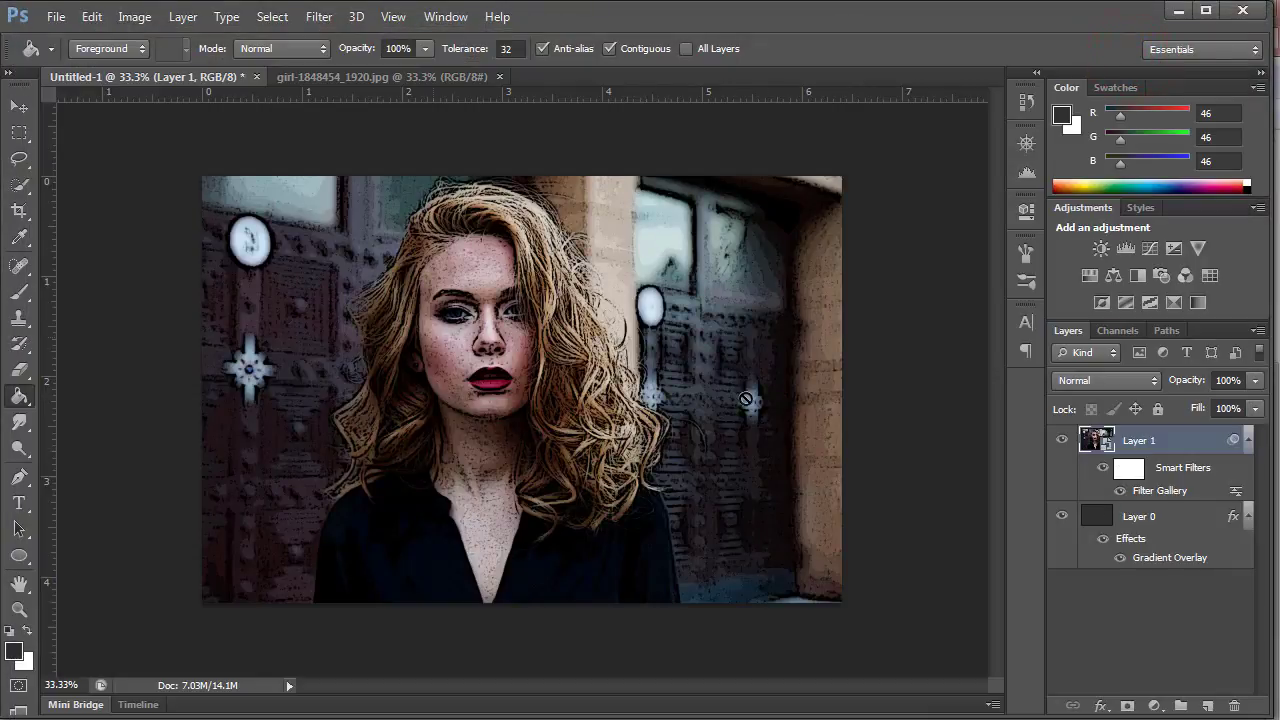
Apply a Dot-type Halftone Pattern filter with Size 3 and Contrast 16
click(318, 17)
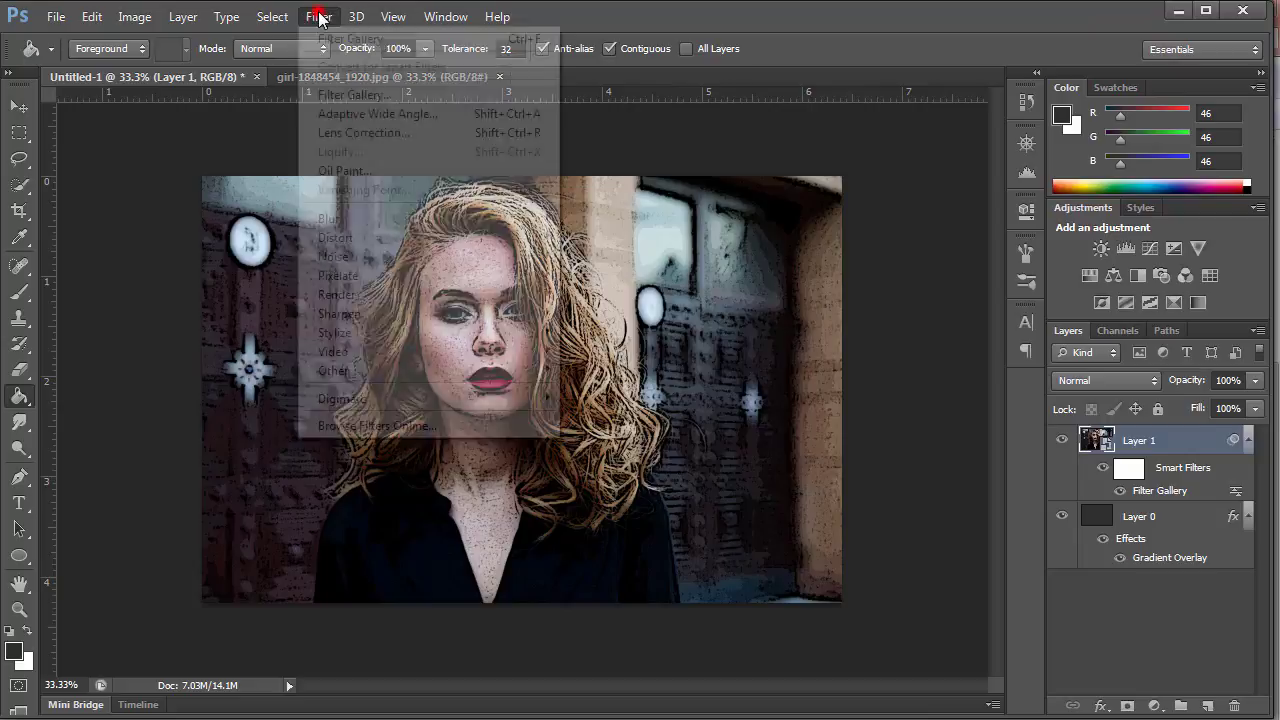
click(373, 94)
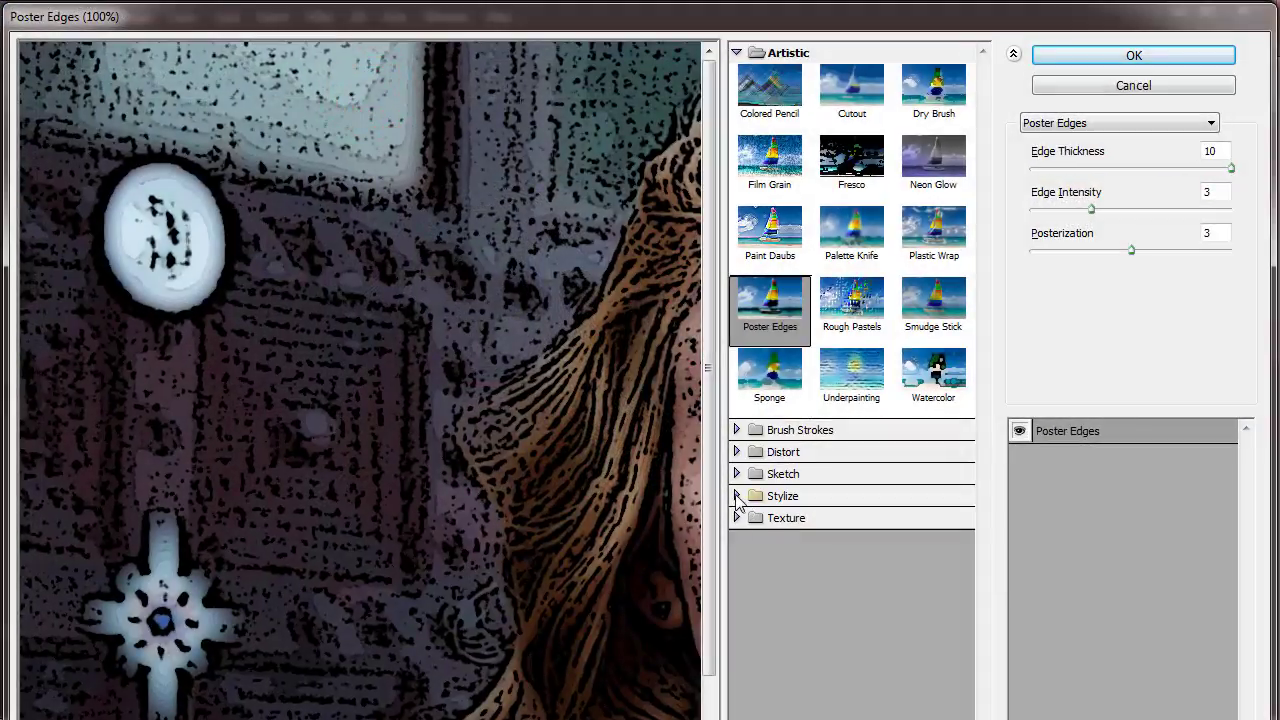
click(736, 473)
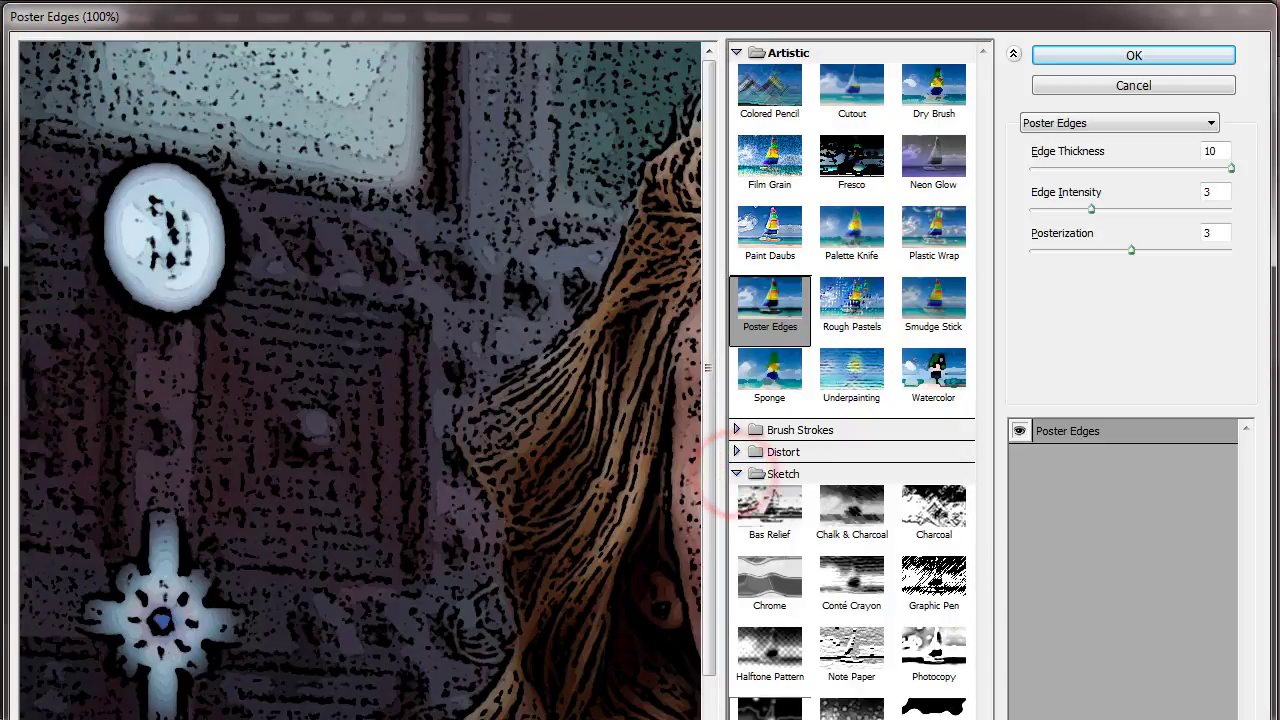
click(769, 657)
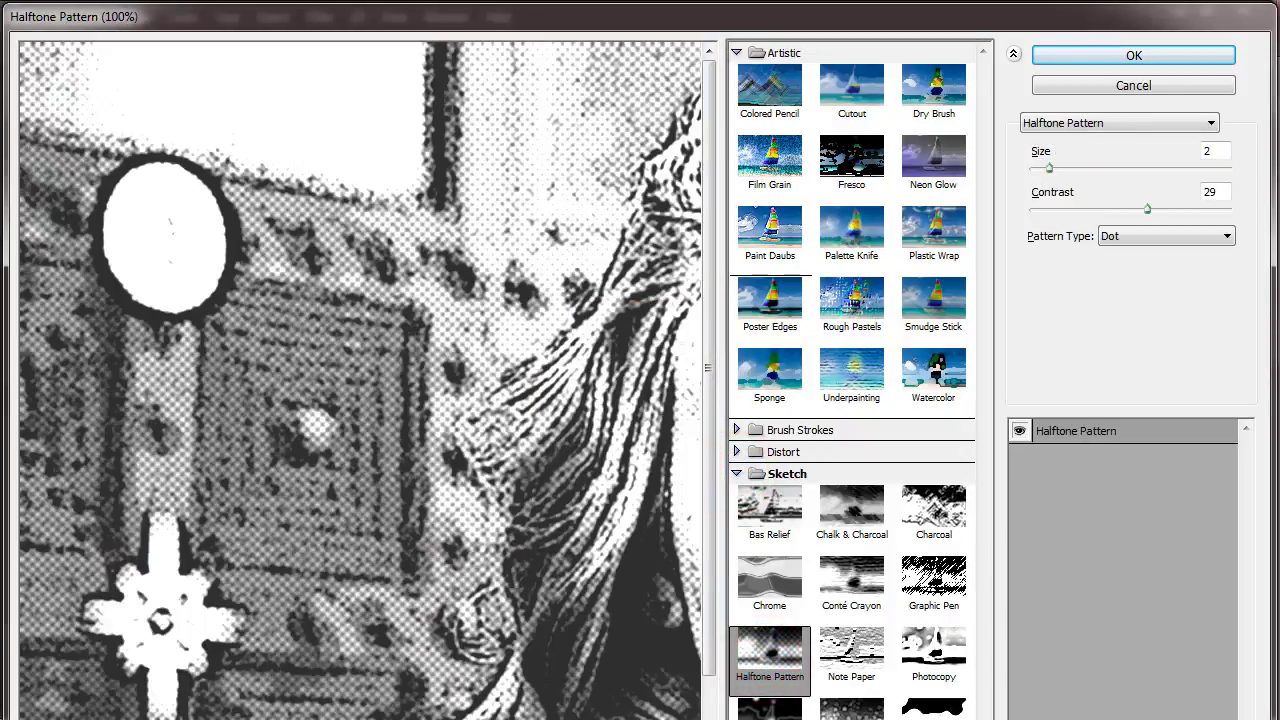
key(ctrl+minus)
key(ctrl+minus)
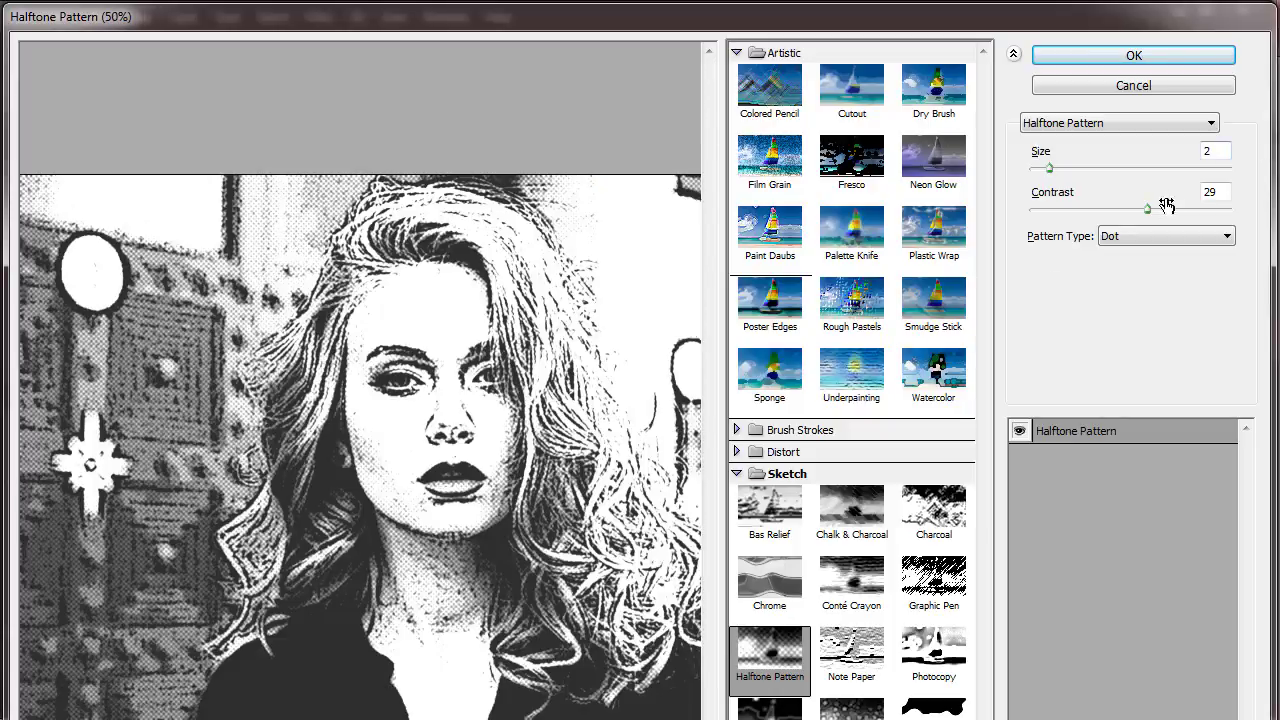
drag(1146, 210, 1108, 210)
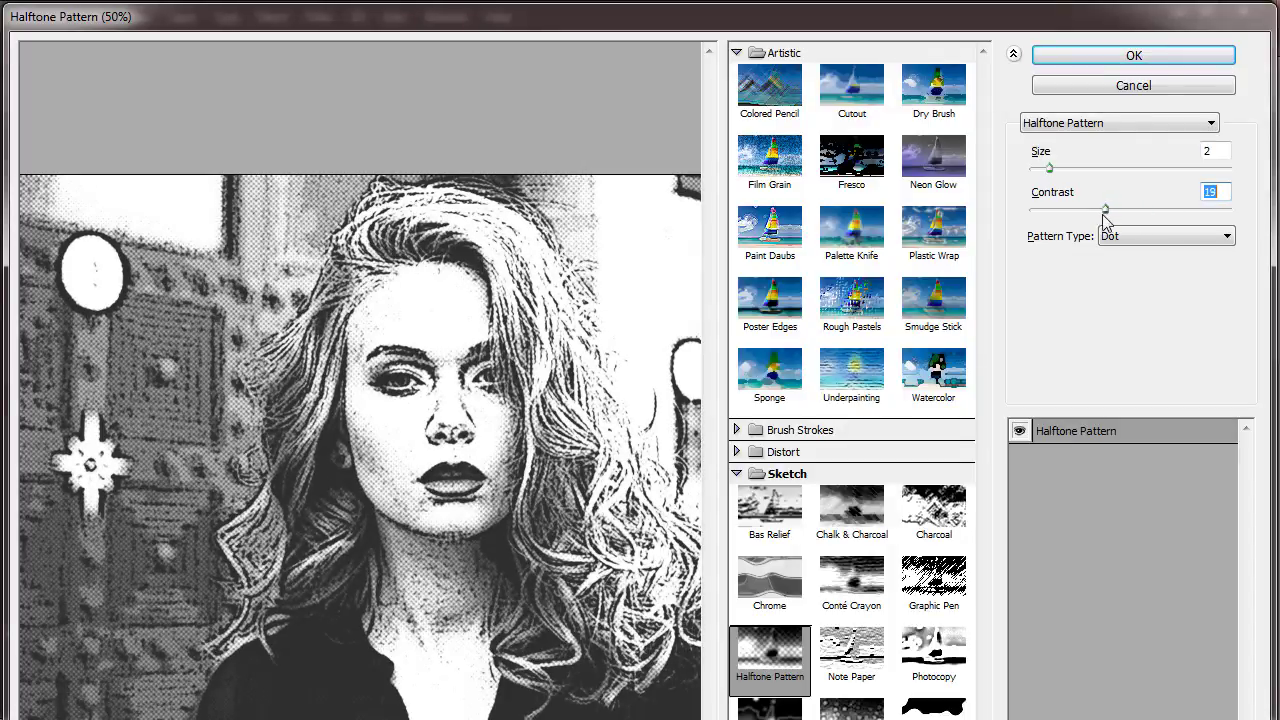
drag(1105, 213, 1096, 213)
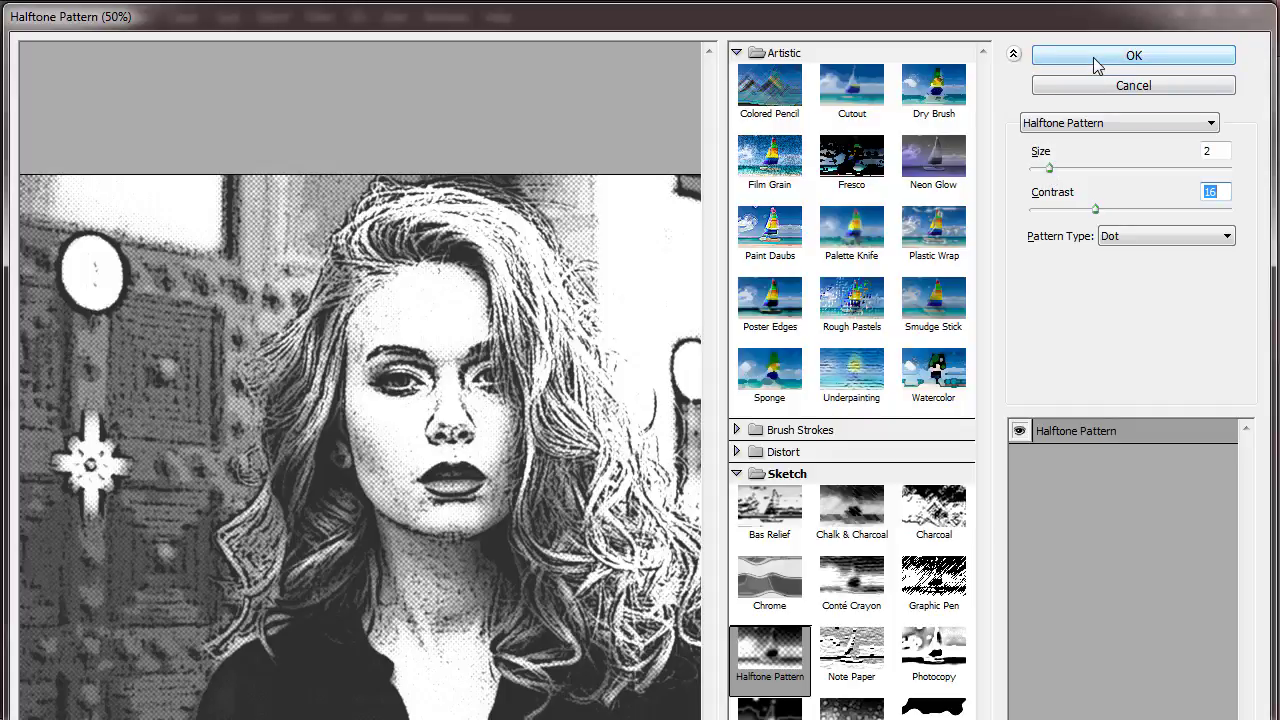
drag(1050, 169, 1065, 169)
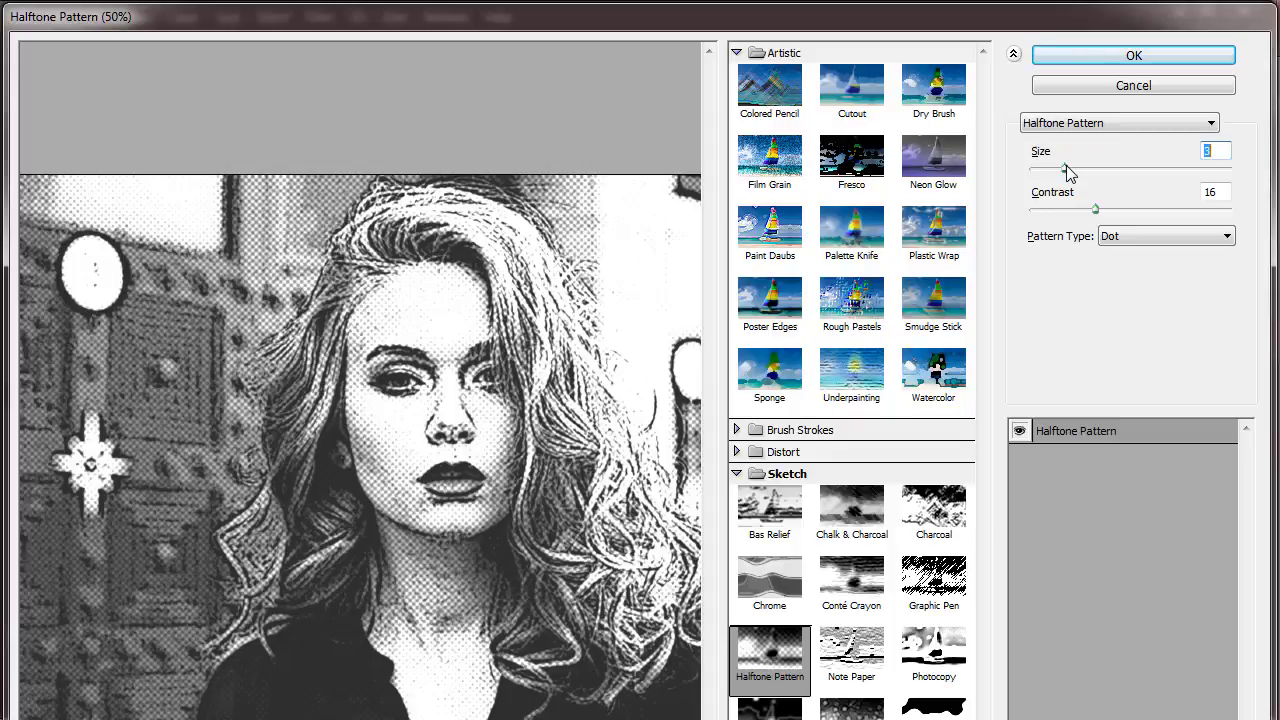
click(1115, 57)
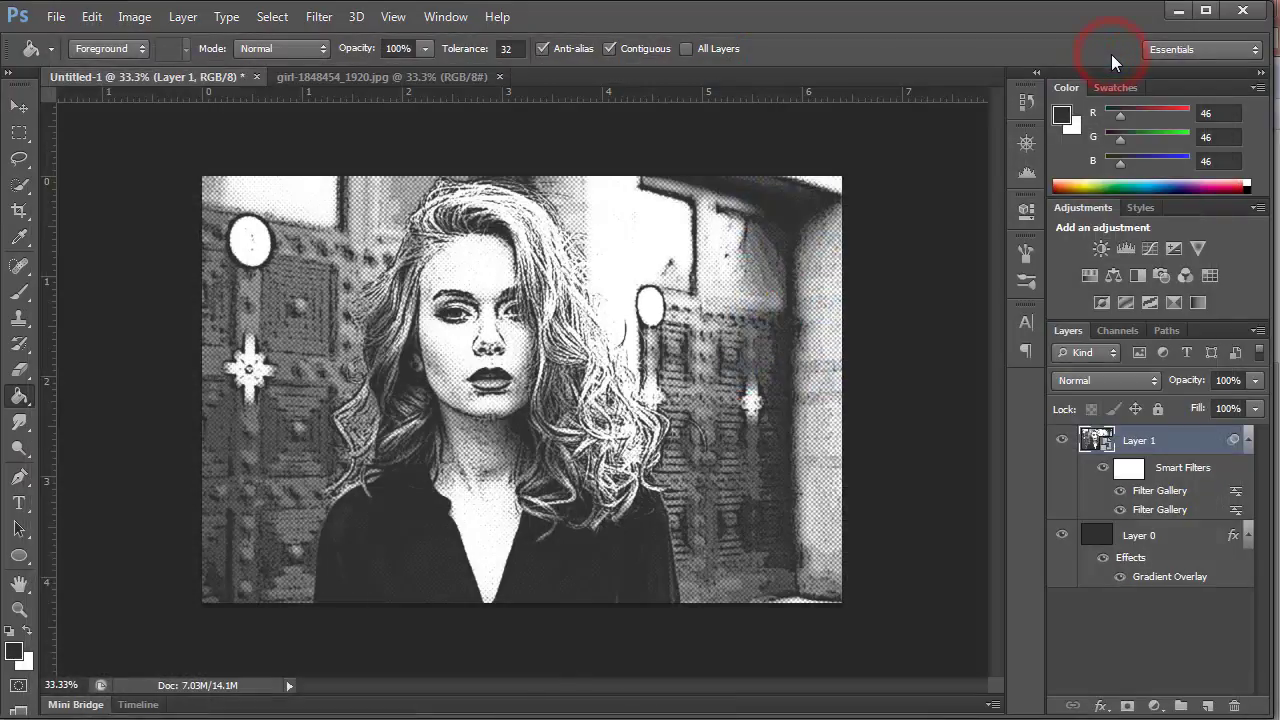
Lower the Halftone Pattern smart filter's blending opacity to 61%
click(1178, 450)
double_click(1236, 494)
click(789, 329)
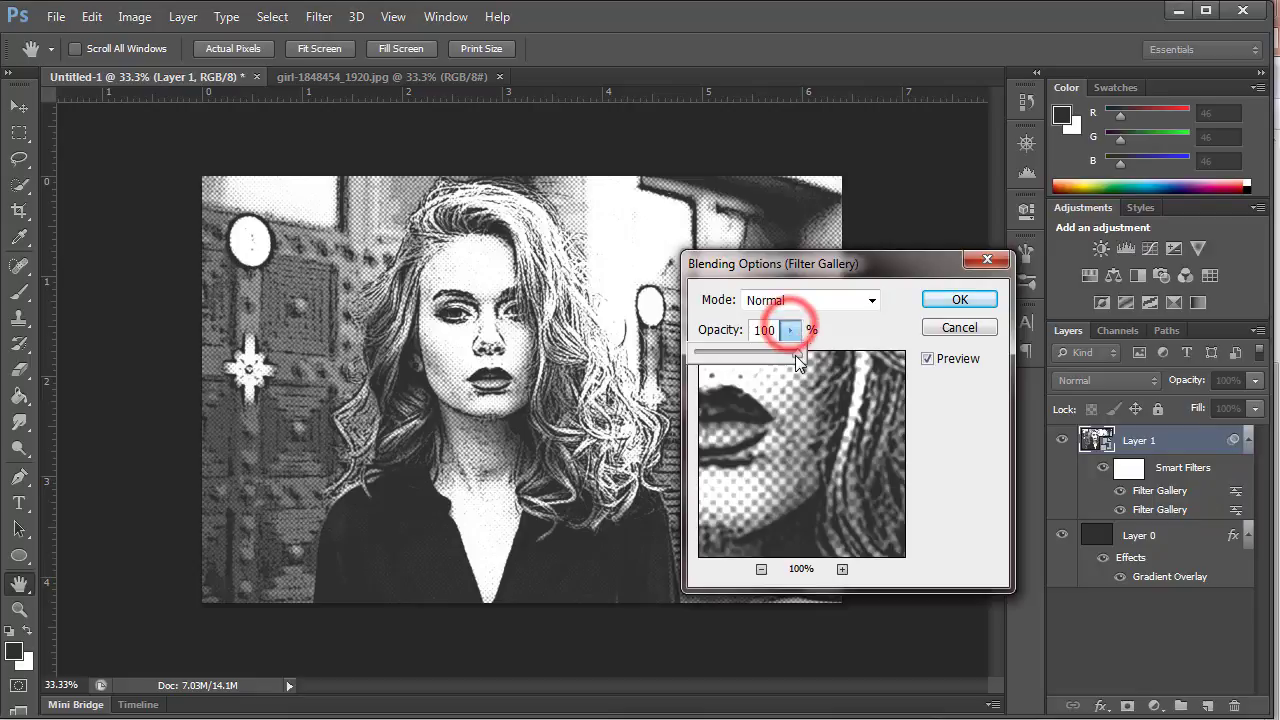
drag(795, 355, 781, 358)
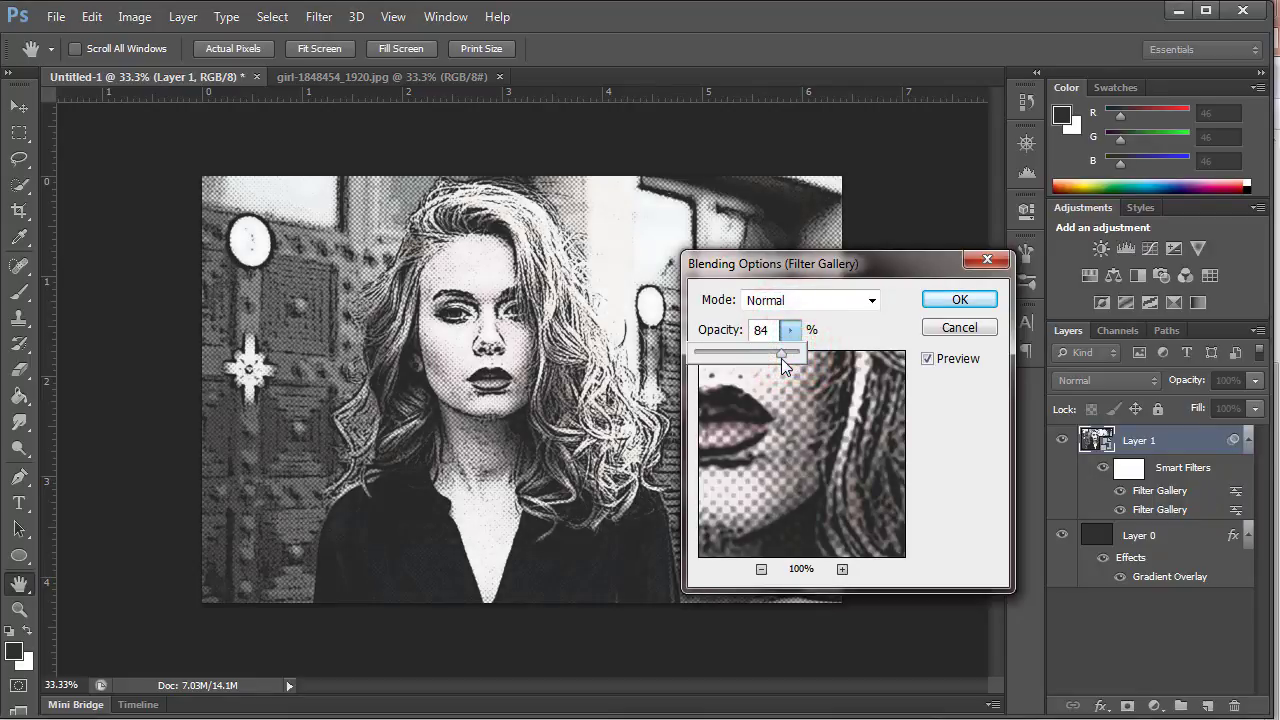
drag(781, 358, 765, 358)
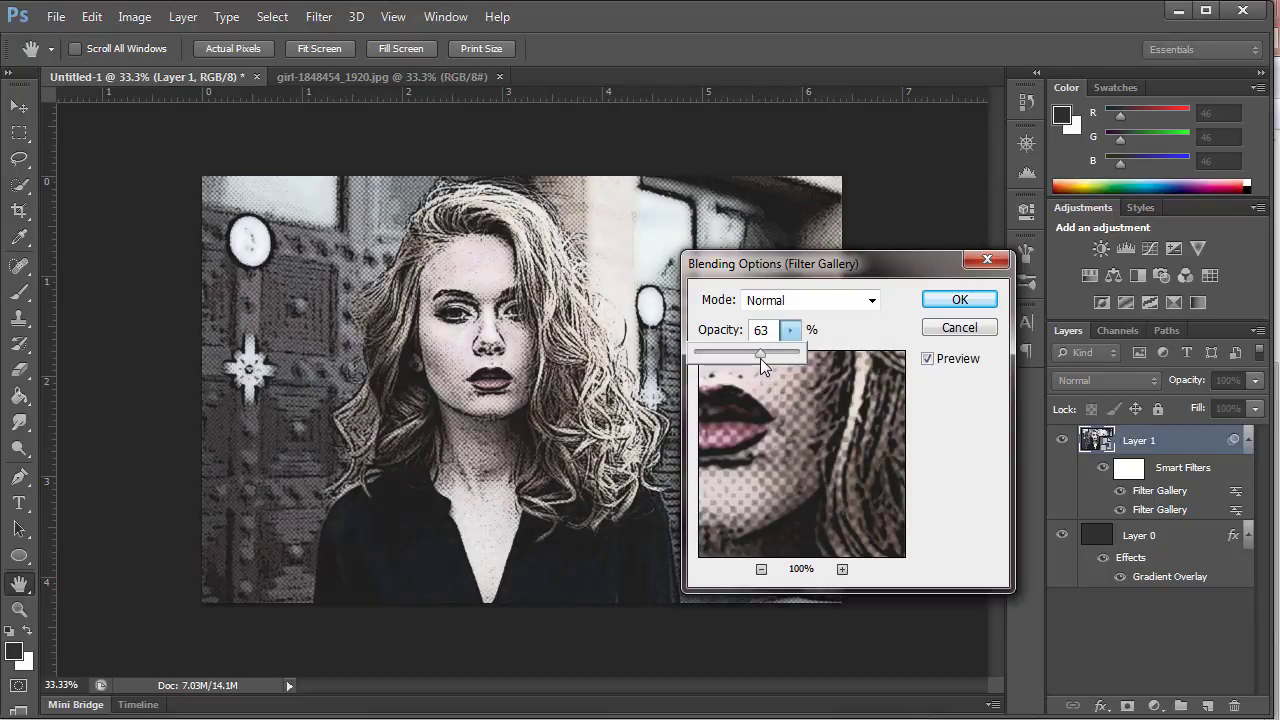
drag(762, 366, 760, 366)
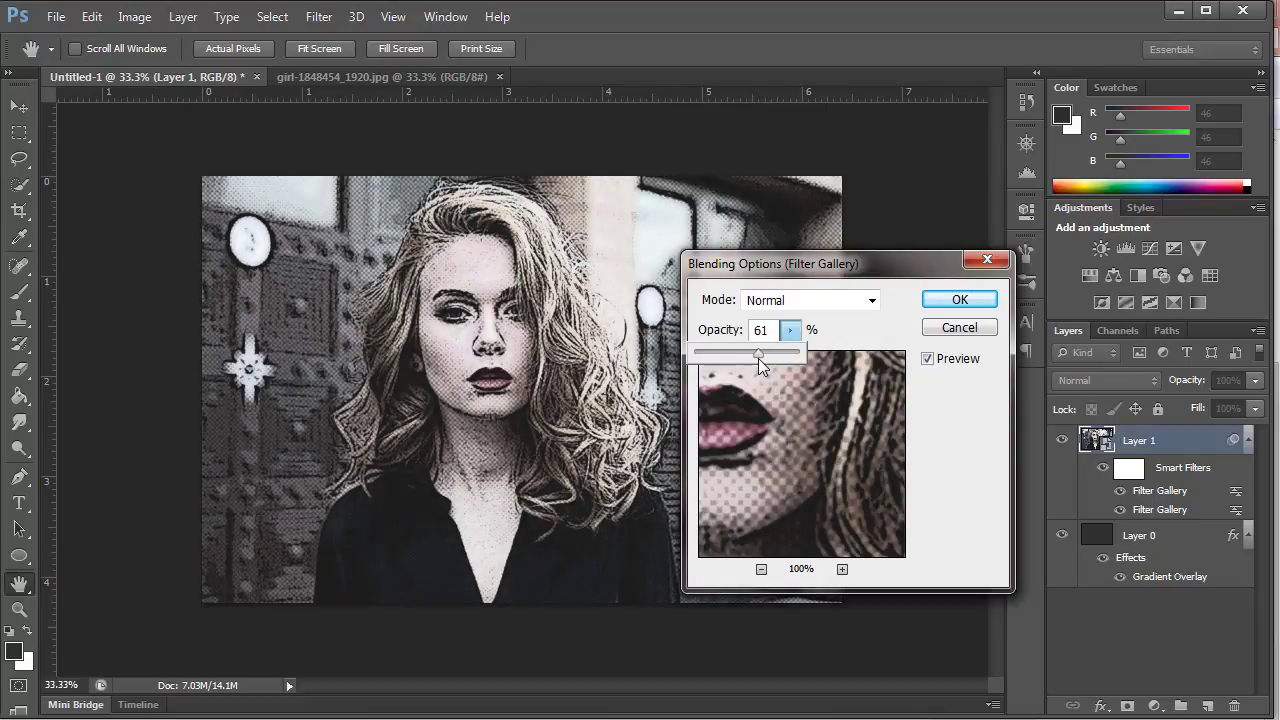
click(960, 299)
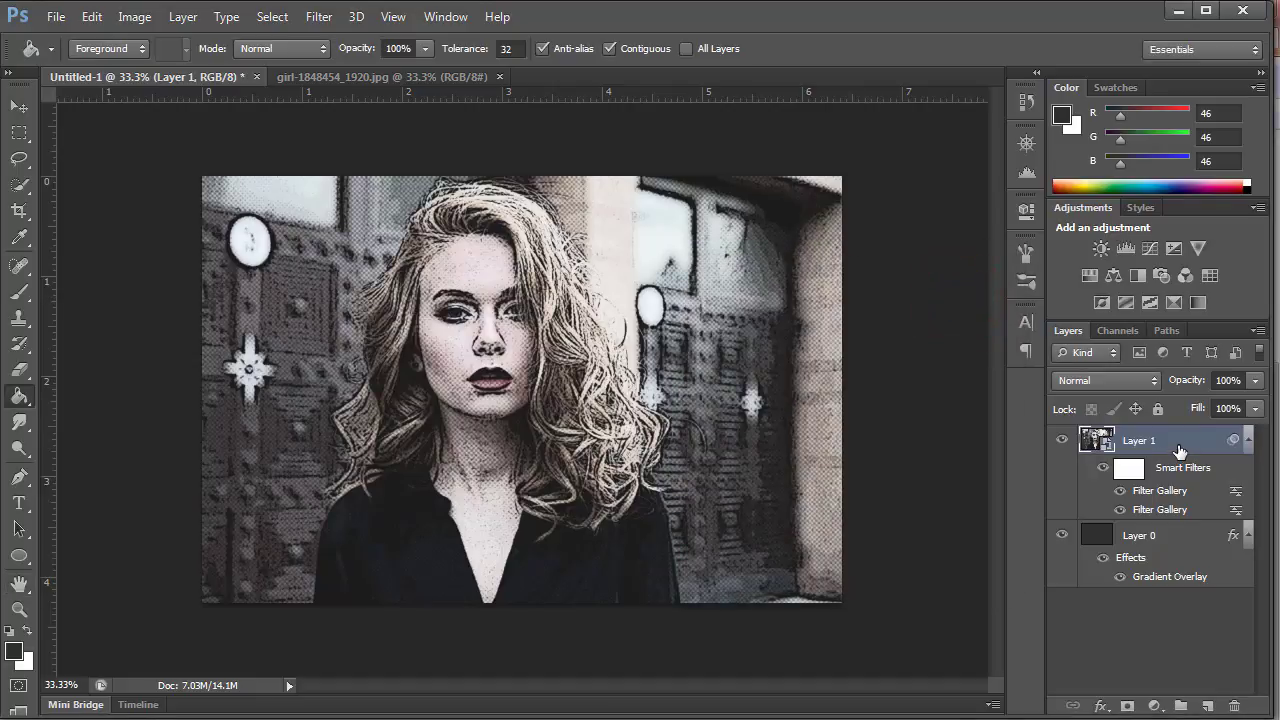
Add a black layer mask hiding the portrait and a new empty Layer 2 above it
click(1180, 450)
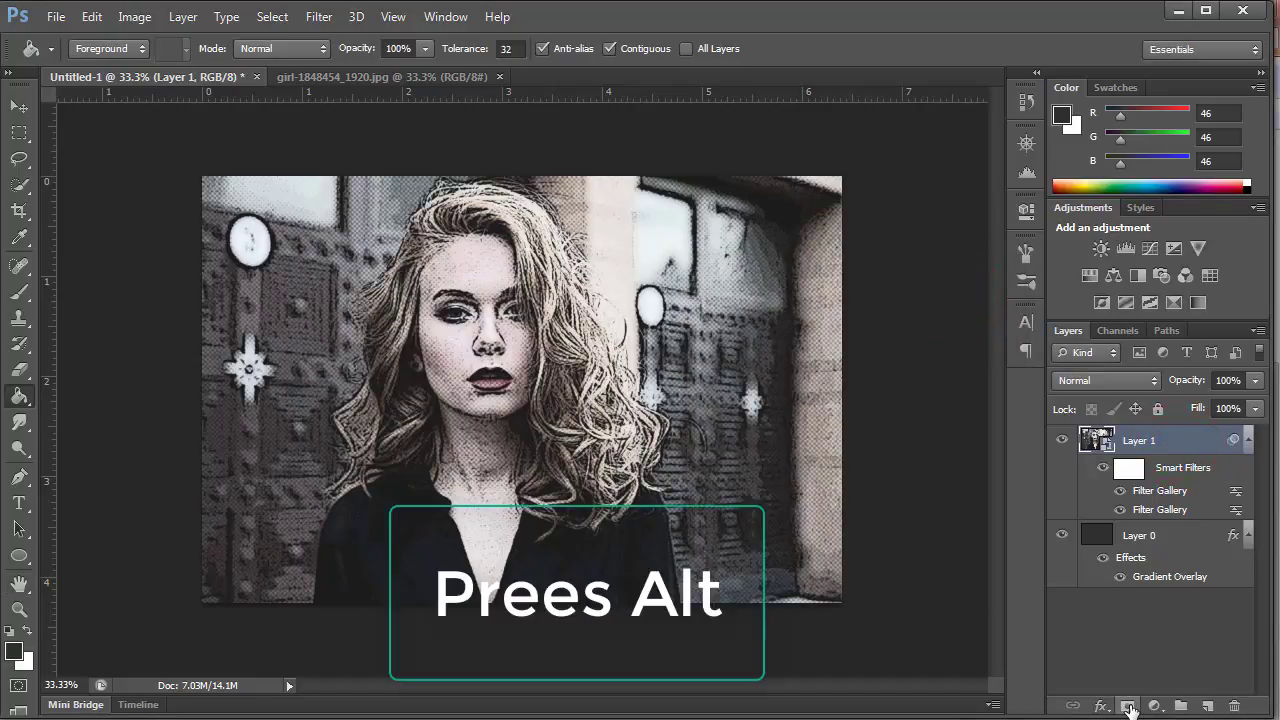
alt+click(1128, 706)
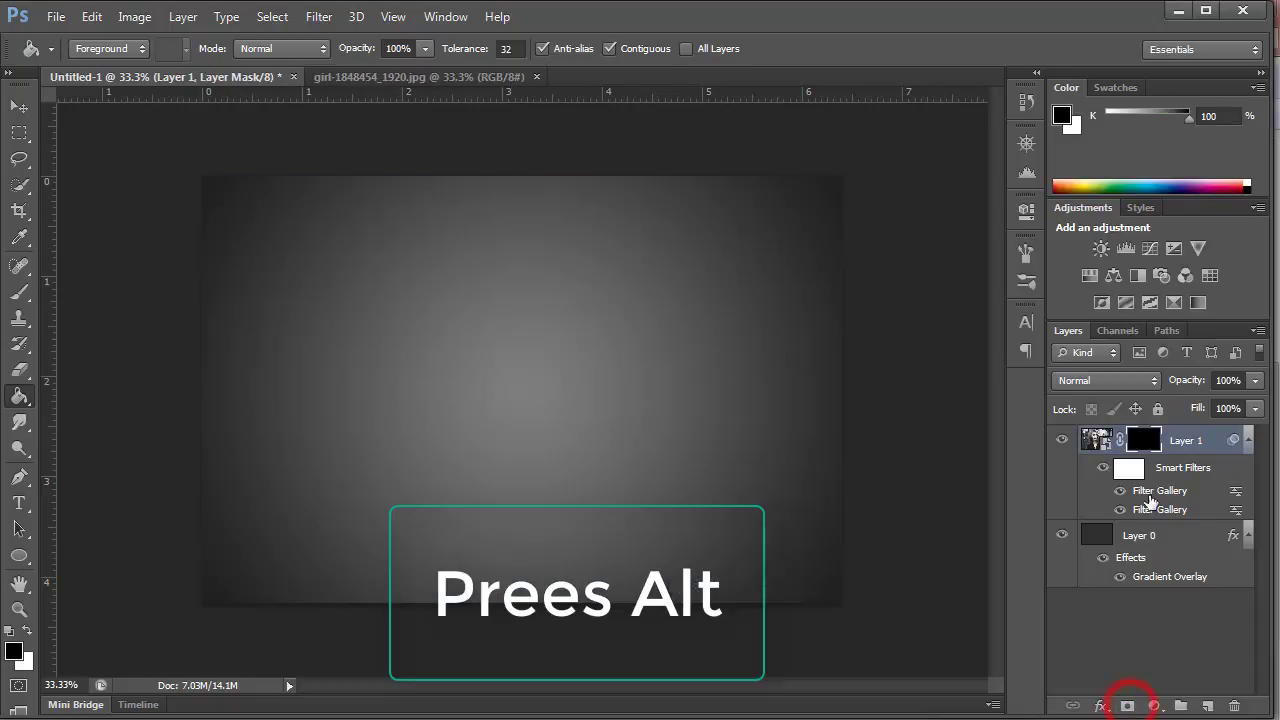
click(1207, 706)
Open scanned-dirt-4 from the Downloads texture pack's scanned textures folder
click(52, 17)
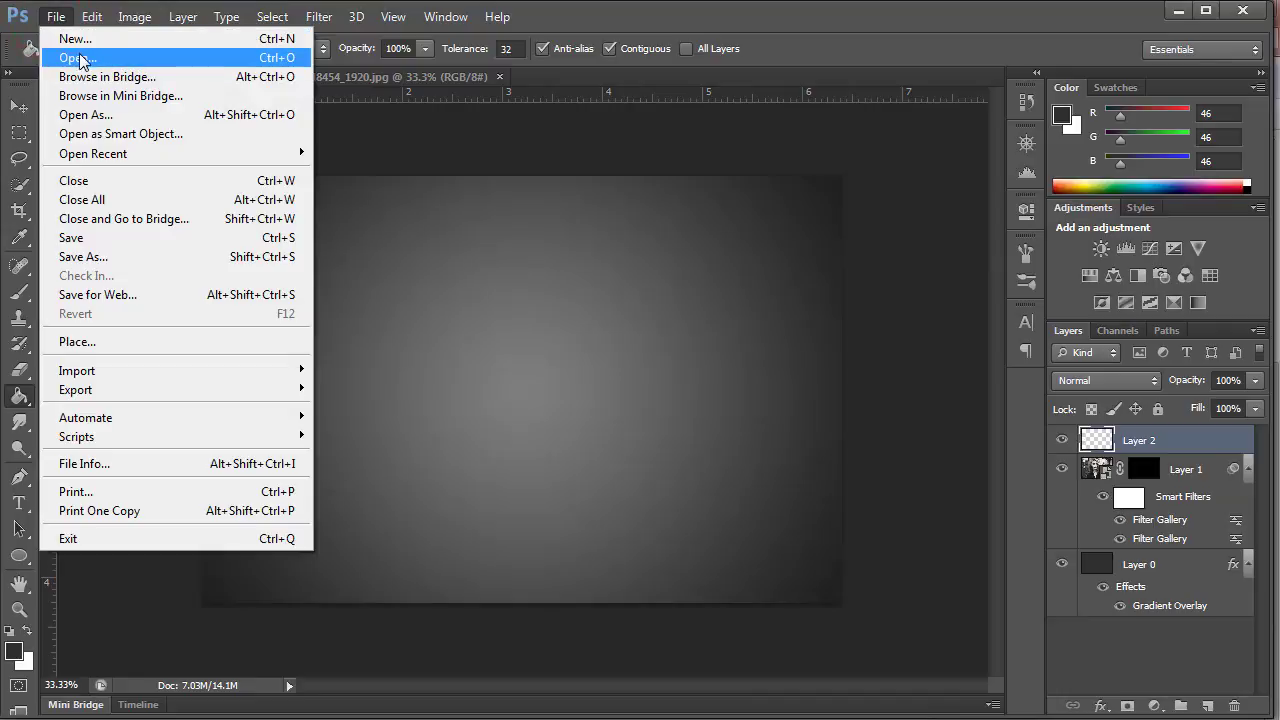
click(78, 57)
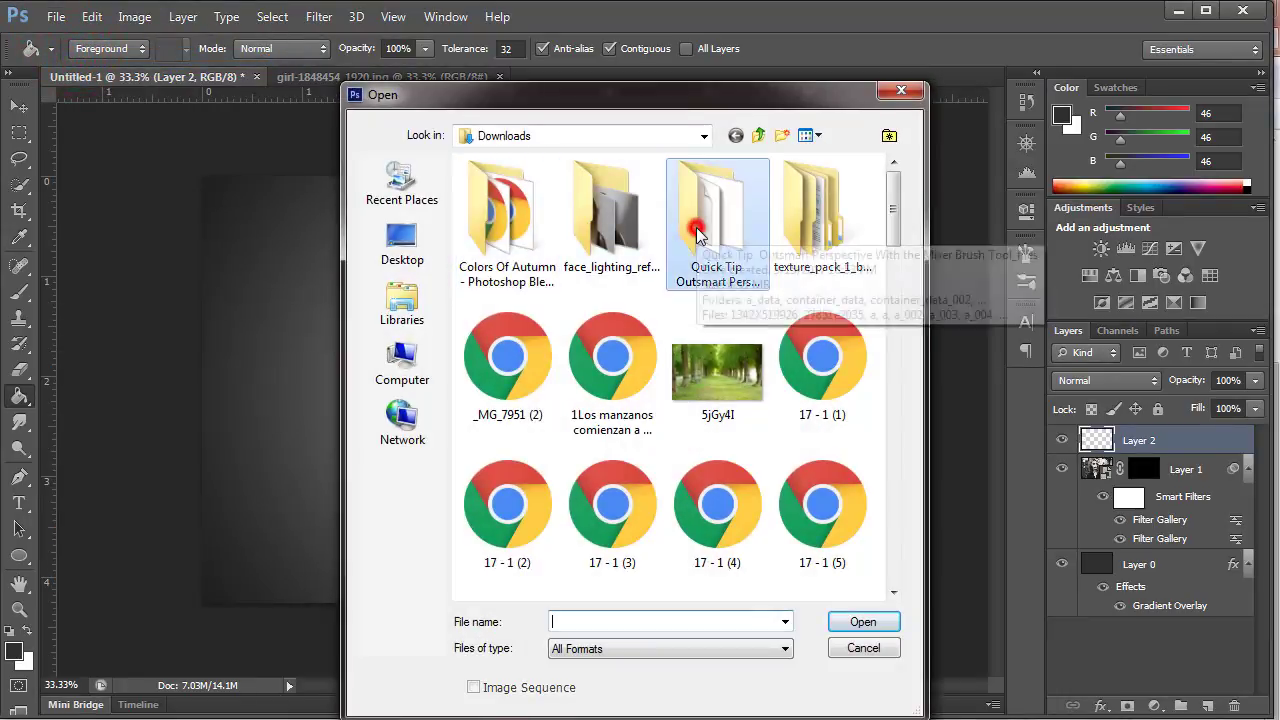
double_click(683, 237)
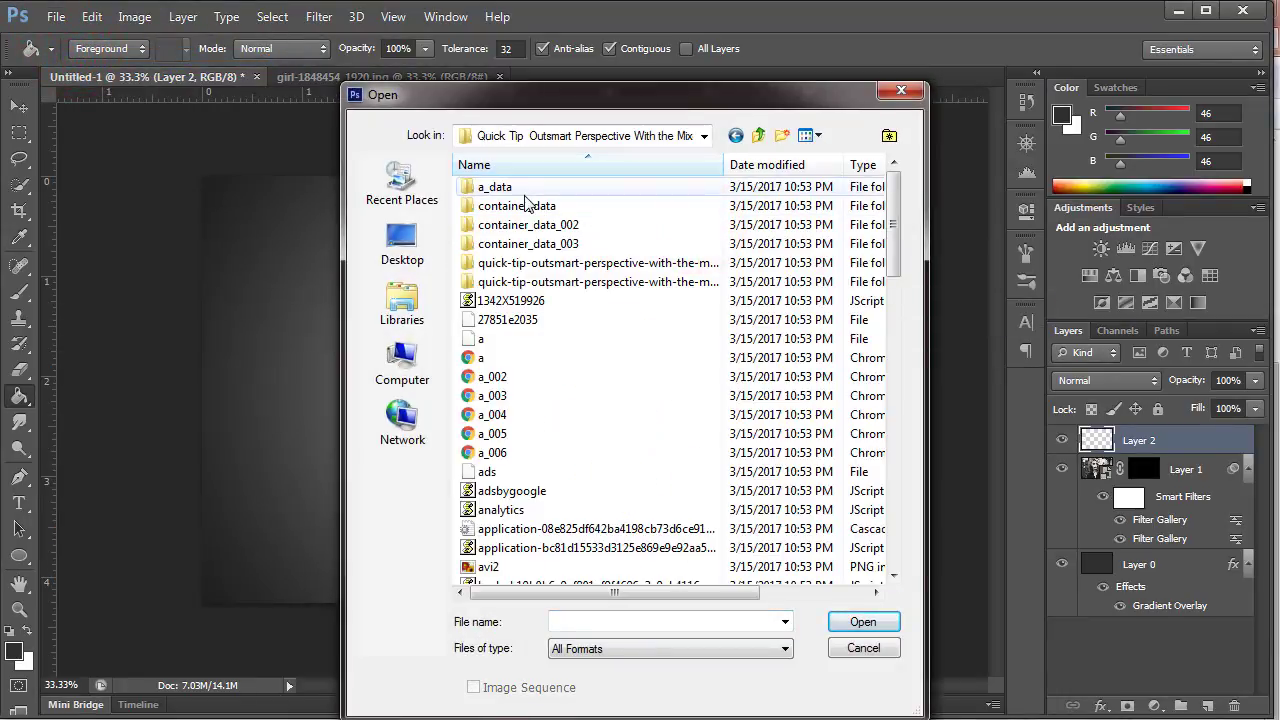
click(757, 136)
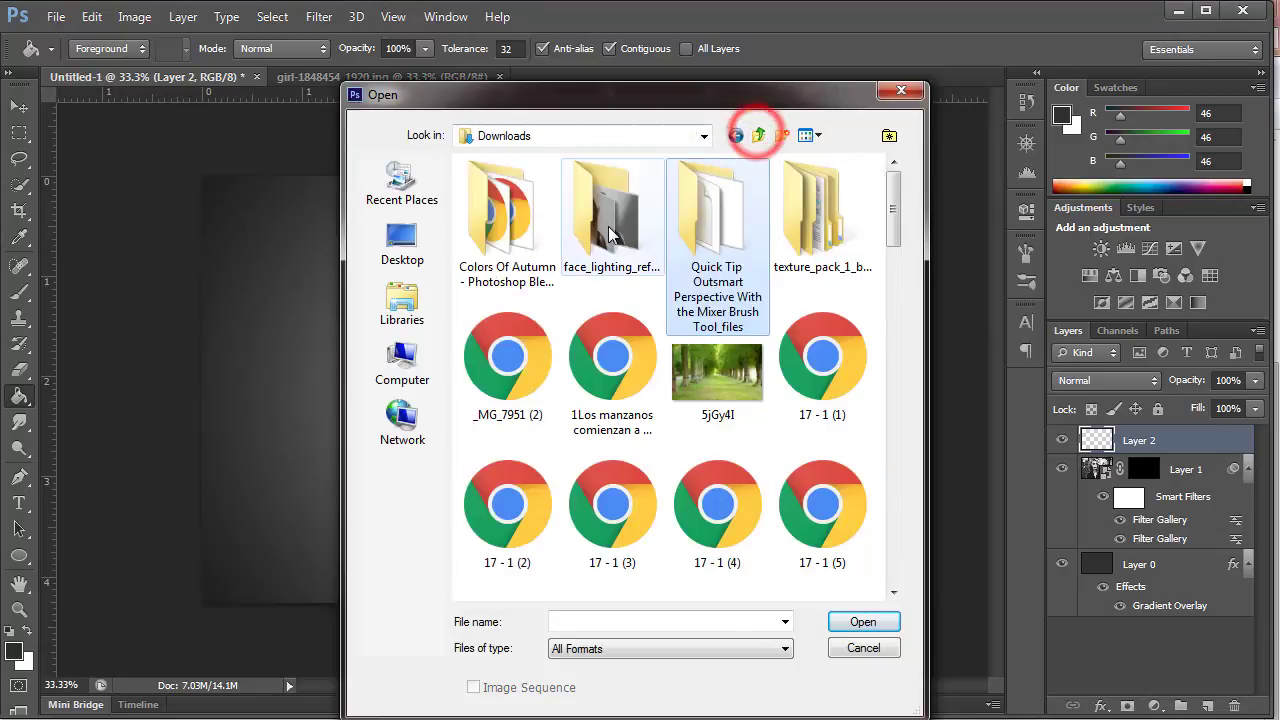
double_click(809, 230)
click(565, 188)
double_click(565, 188)
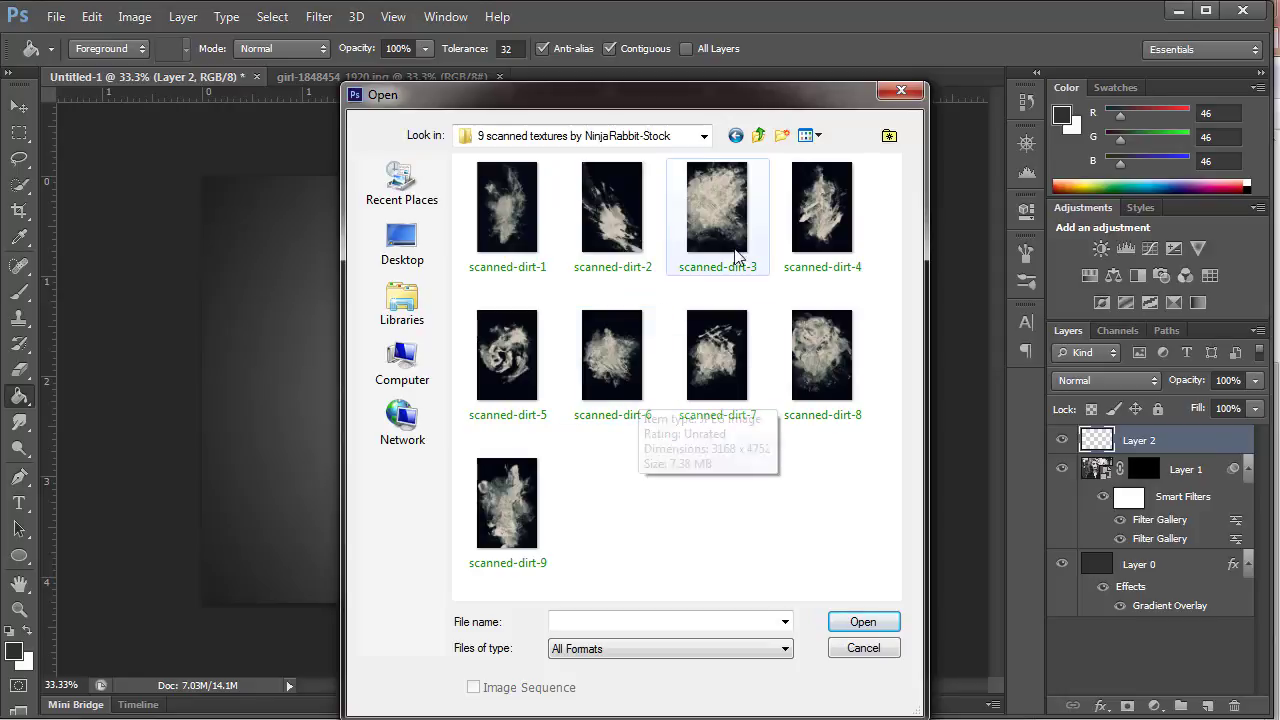
click(822, 212)
click(871, 621)
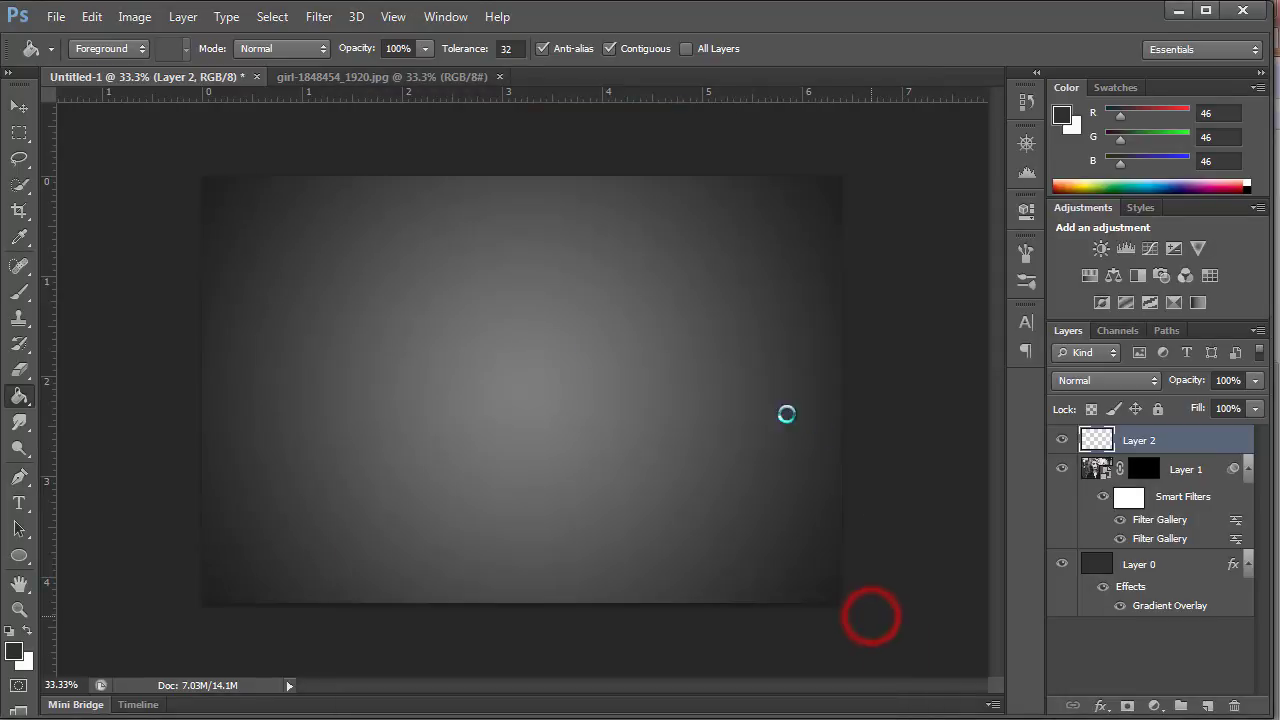
Convert the scanned-dirt-4 texture to black and white
click(141, 20)
mouse_move(164, 67)
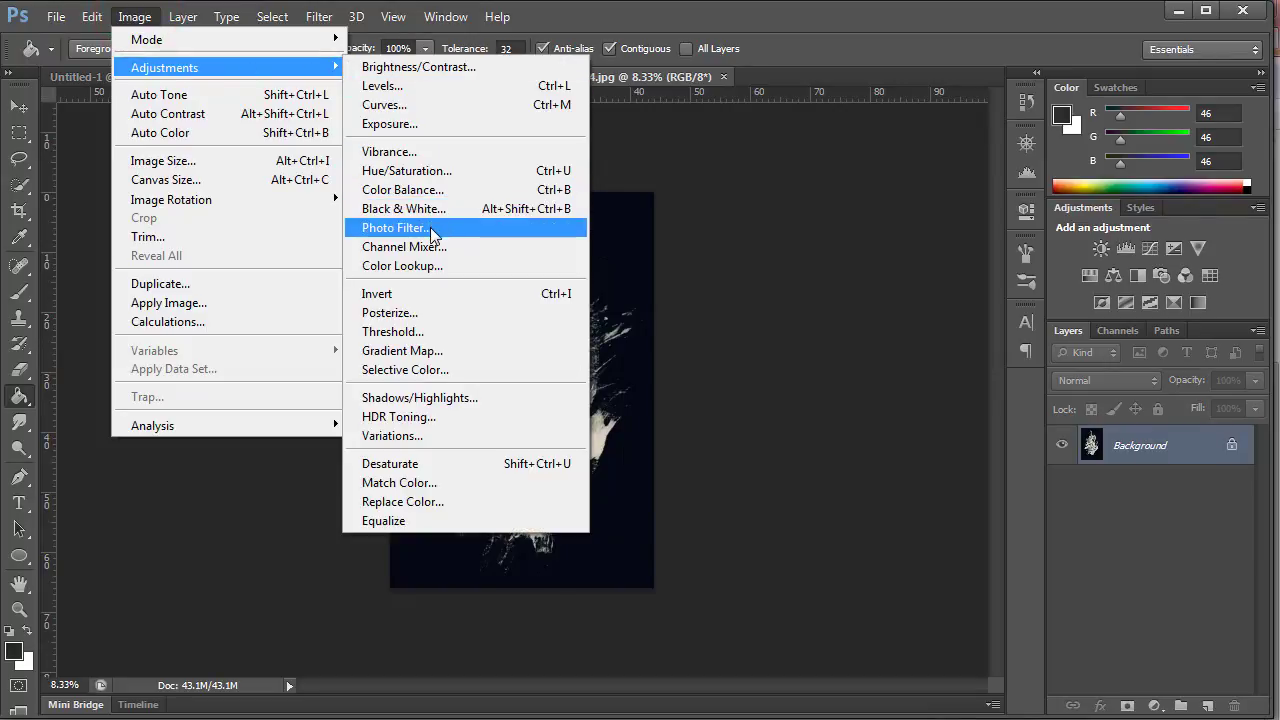
click(425, 208)
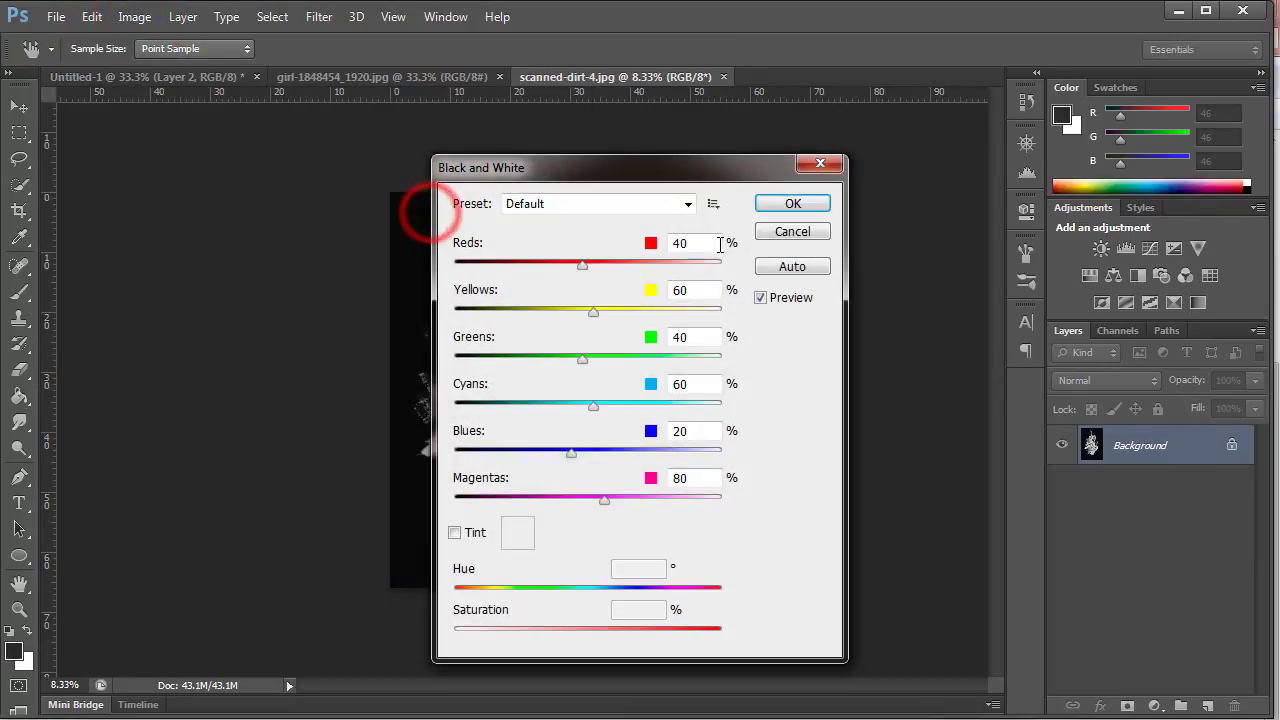
click(789, 206)
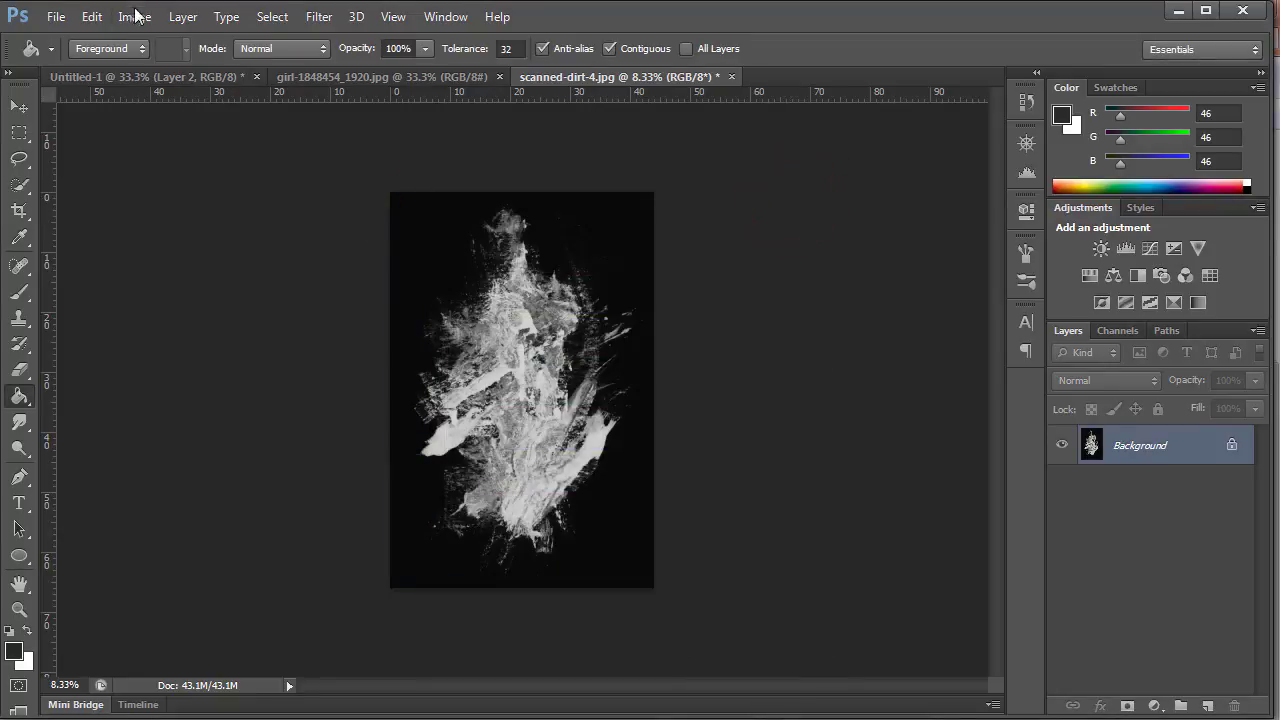
Darken the texture's midtones with Levels to 0.48 and select the whole image
click(134, 16)
mouse_move(165, 67)
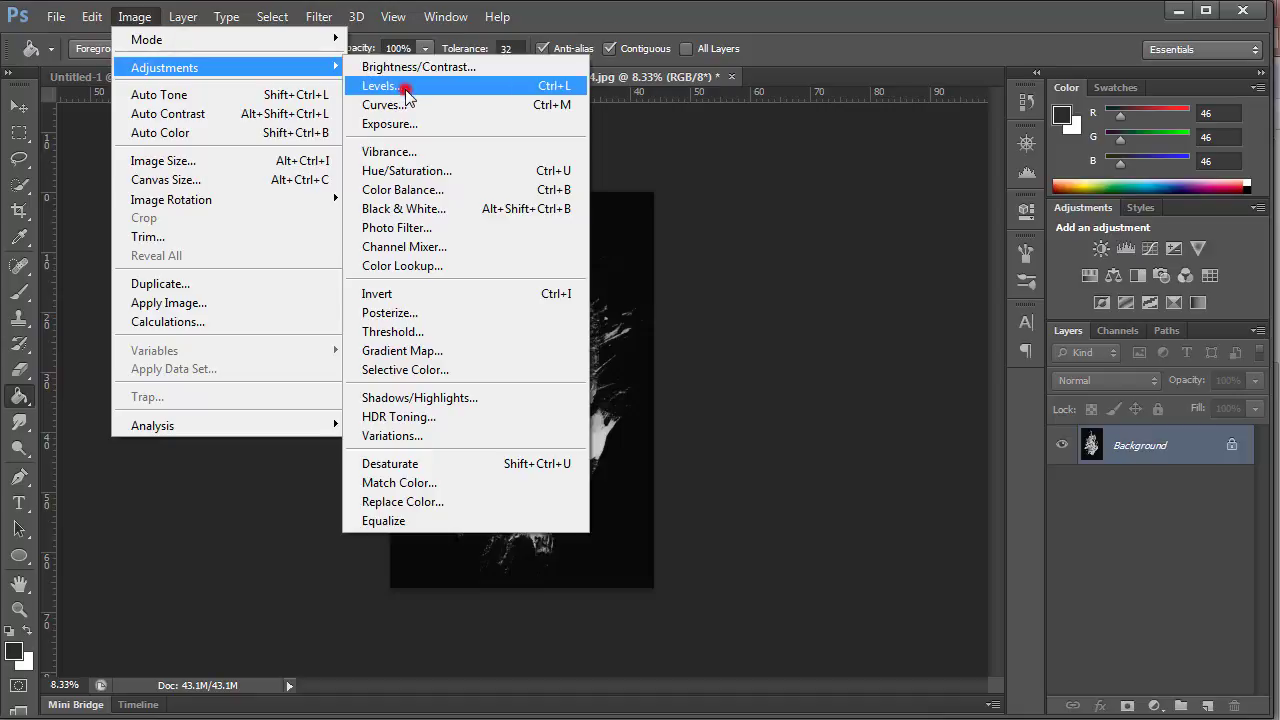
click(406, 88)
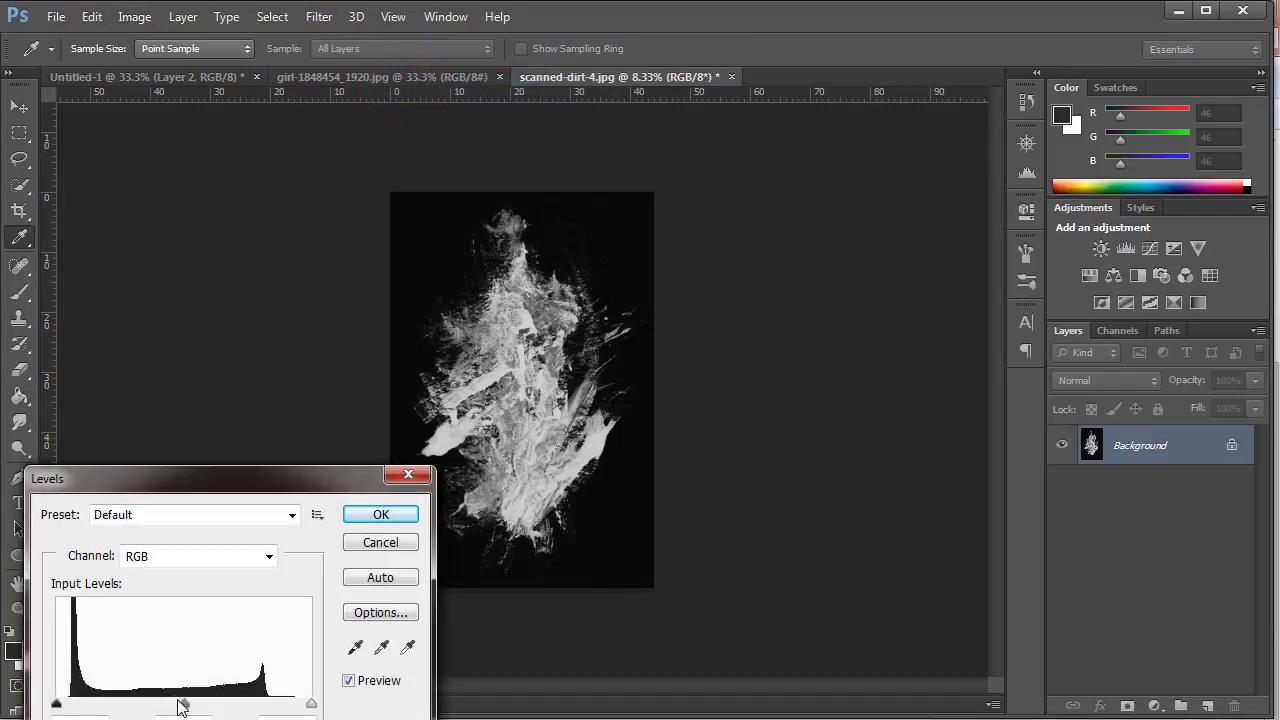
drag(185, 703, 239, 703)
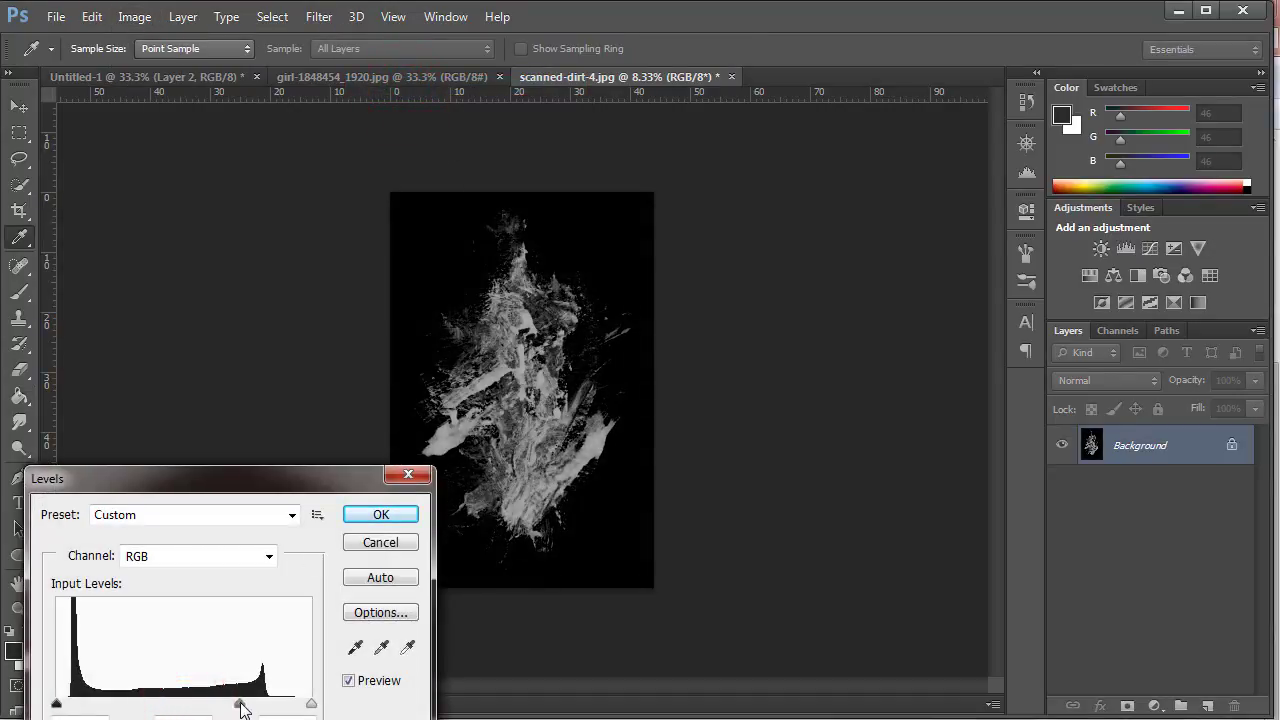
drag(243, 478, 271, 362)
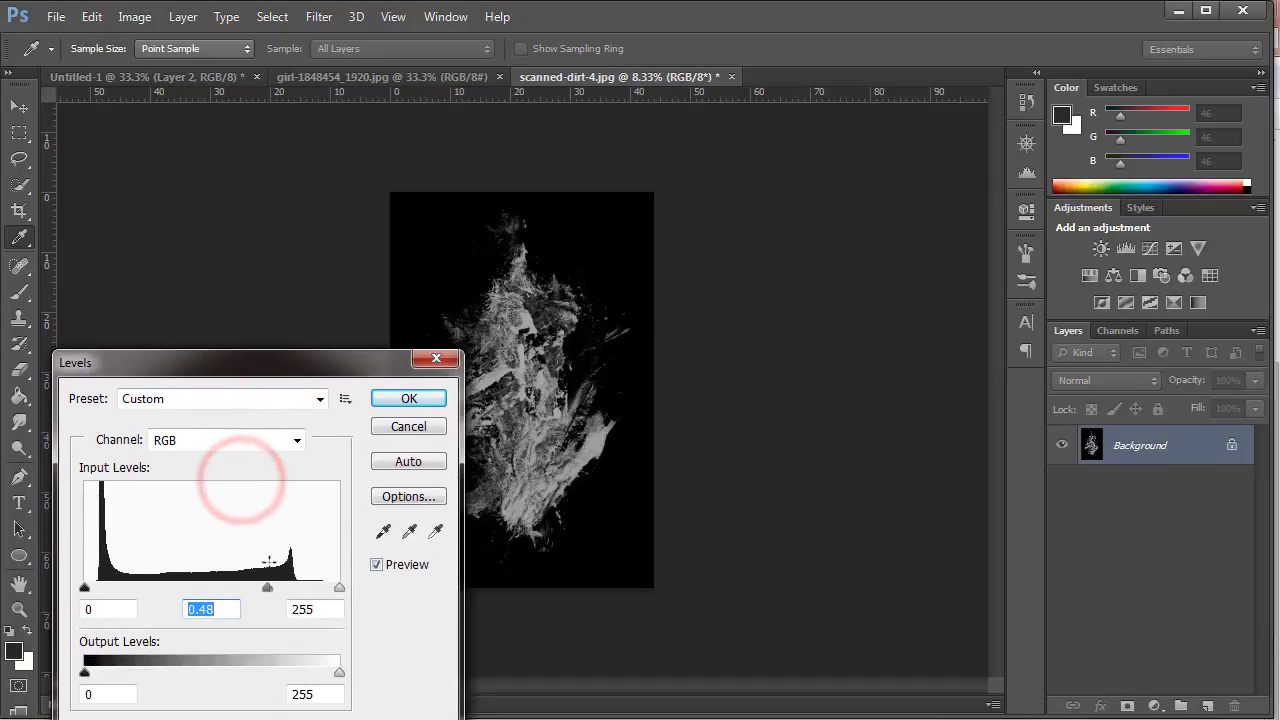
click(409, 399)
key(g)
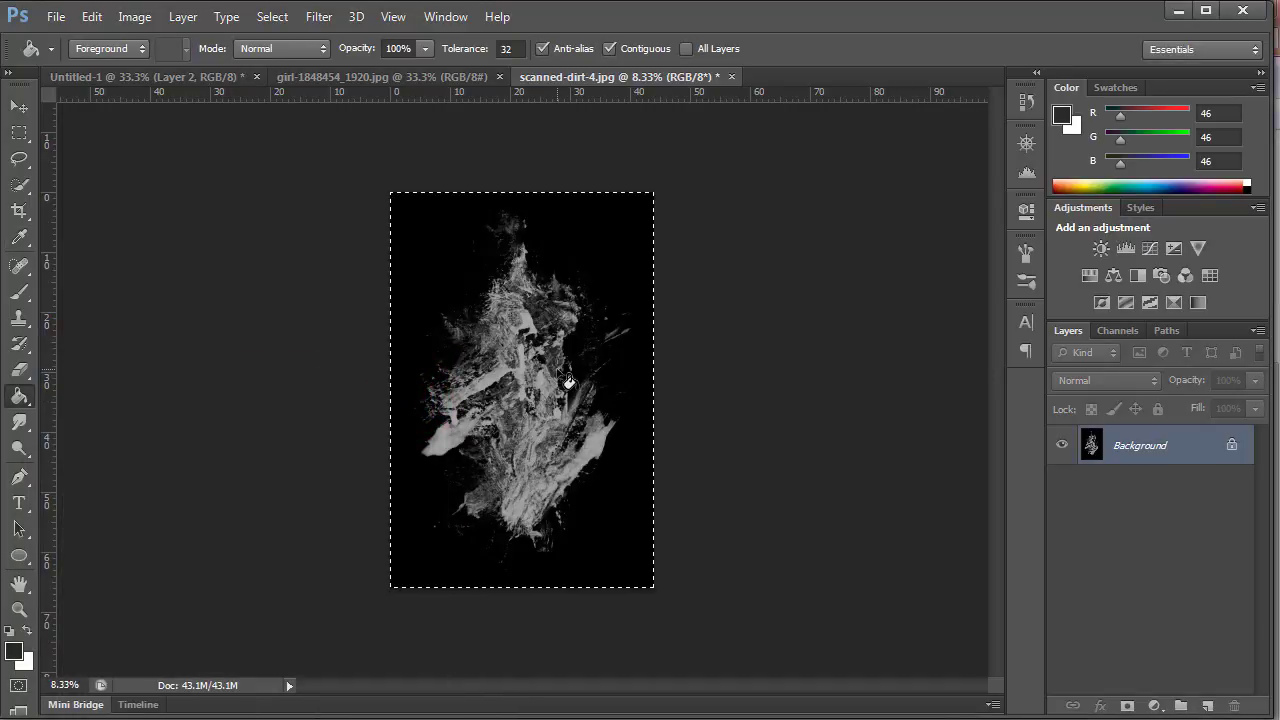
Paste the dirt texture into Layer 2 of Untitled-1, scaled to about 22.44% × 26.91% and centred
click(141, 72)
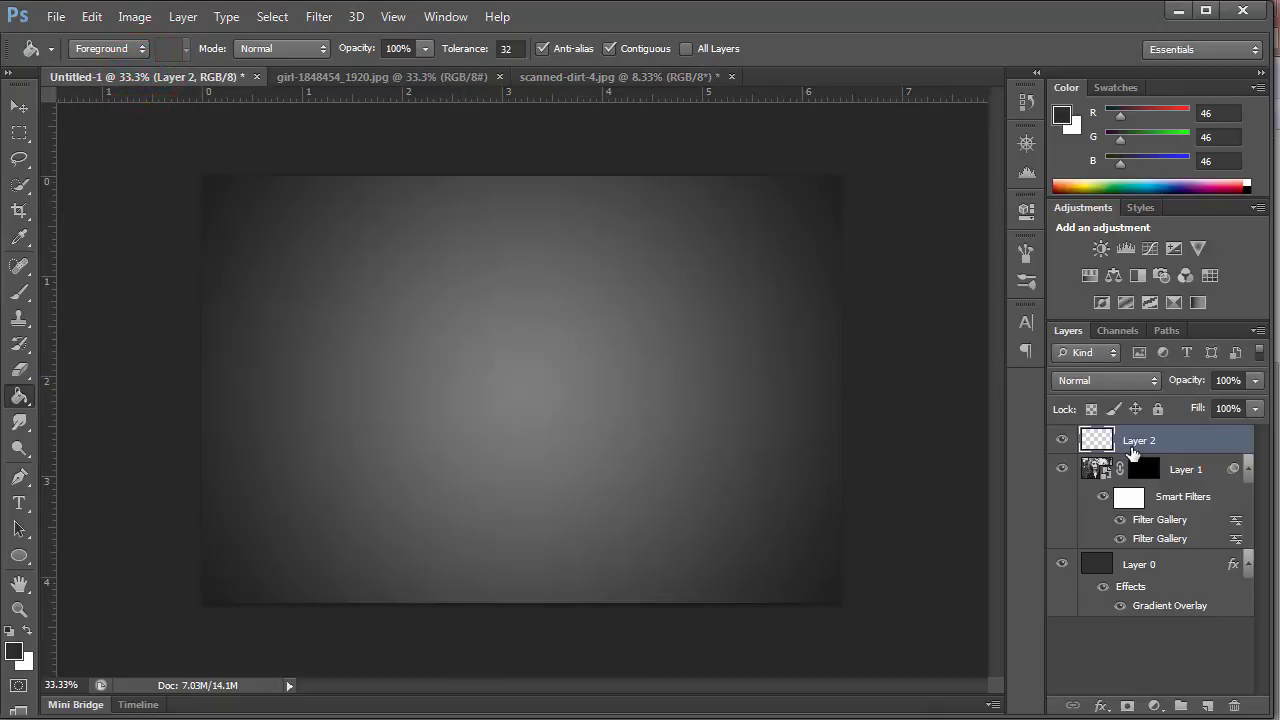
key(ctrl+v)
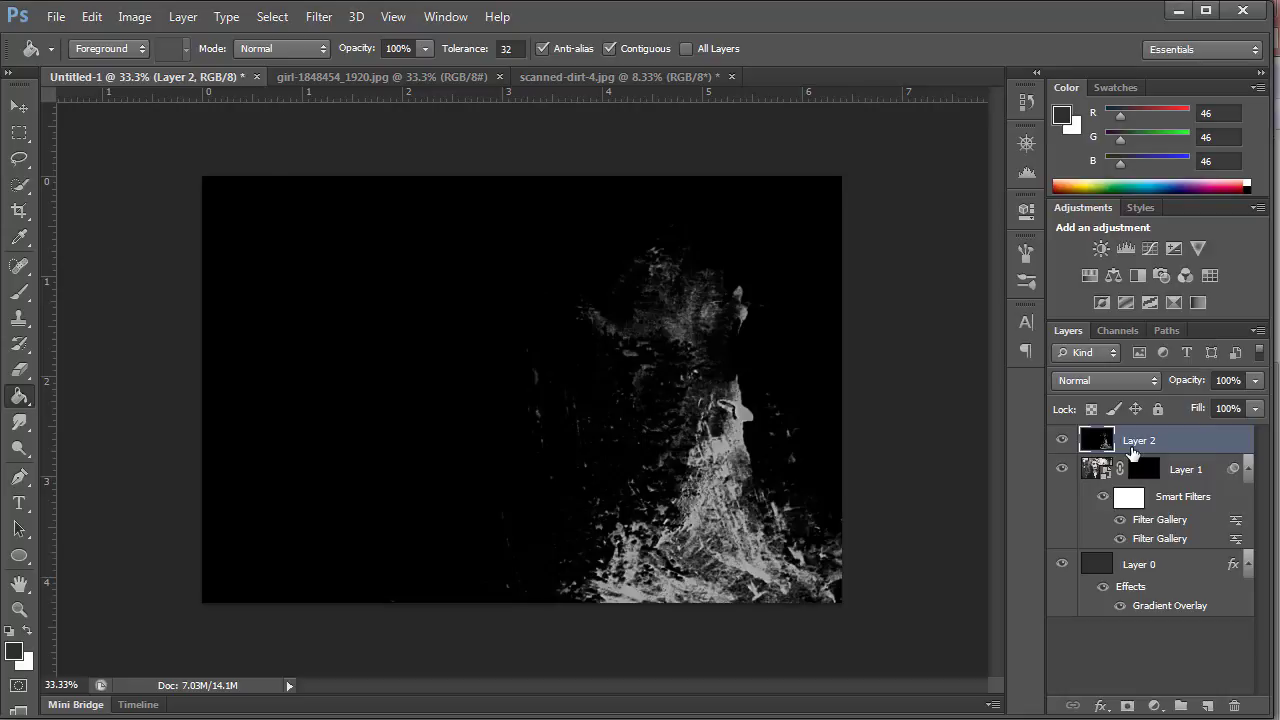
key(ctrl+t)
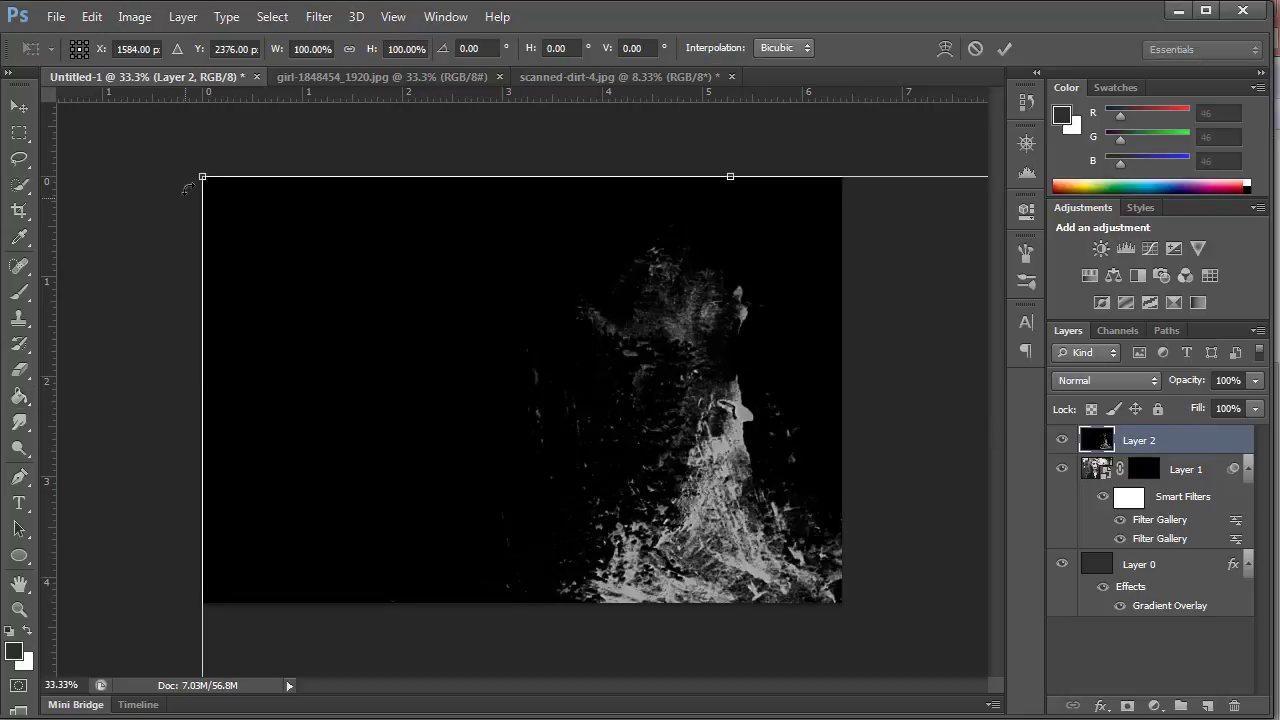
drag(201, 176, 463, 394)
mouse_move(520, 437)
mouse_down()
mouse_move(292, 172)
mouse_move(894, 580)
mouse_move(460, 201)
mouse_move(512, 534)
mouse_up()
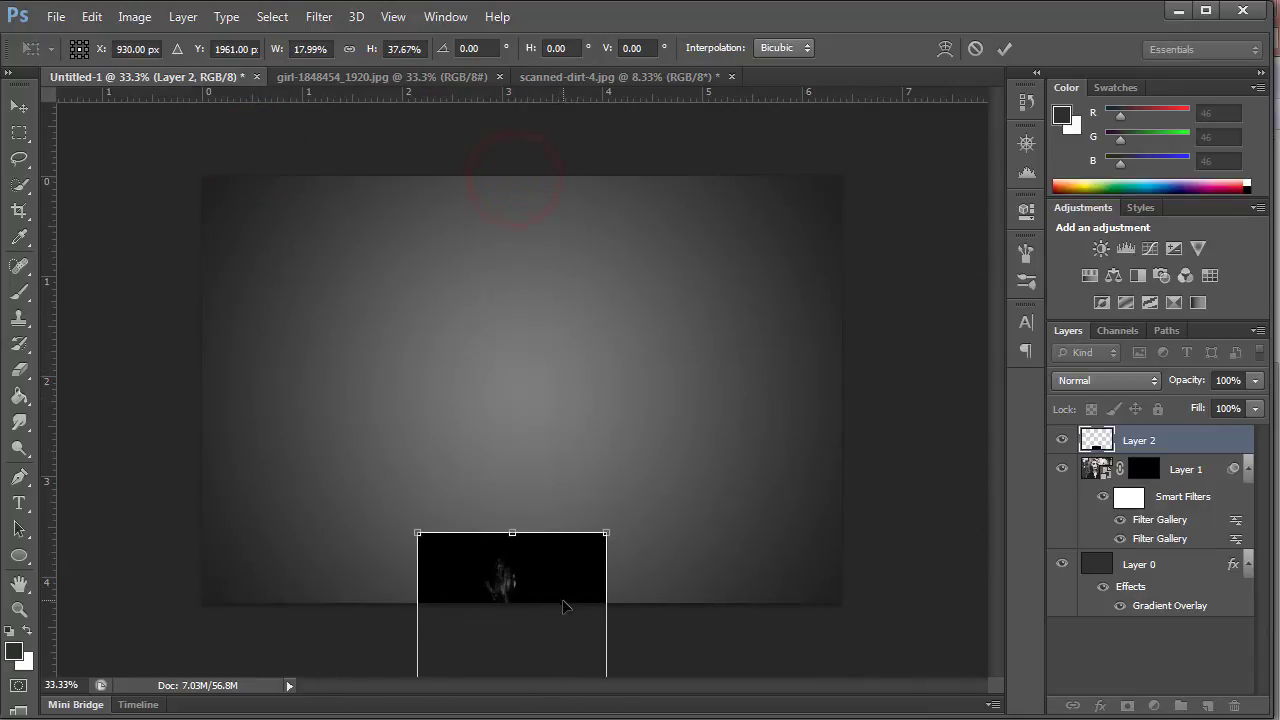
mouse_move(563, 600)
mouse_down()
mouse_move(563, 258)
mouse_move(581, 187)
mouse_up()
drag(518, 143, 525, 378)
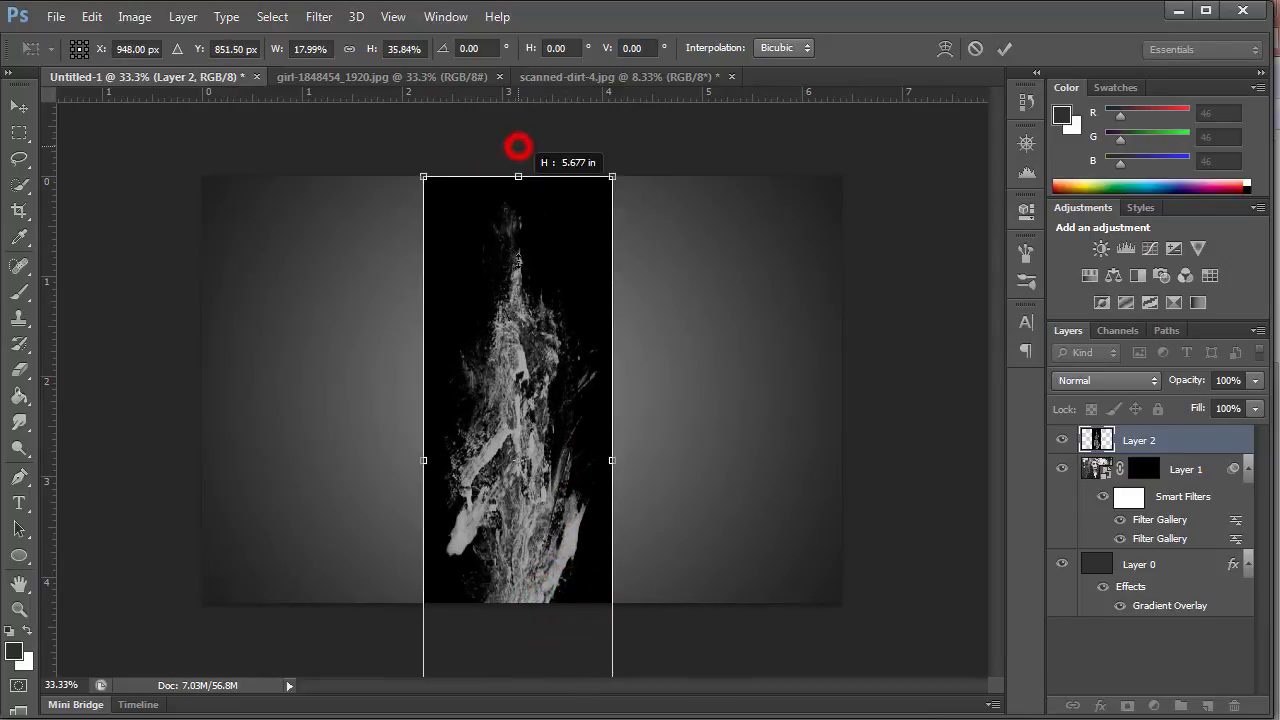
drag(552, 529, 552, 326)
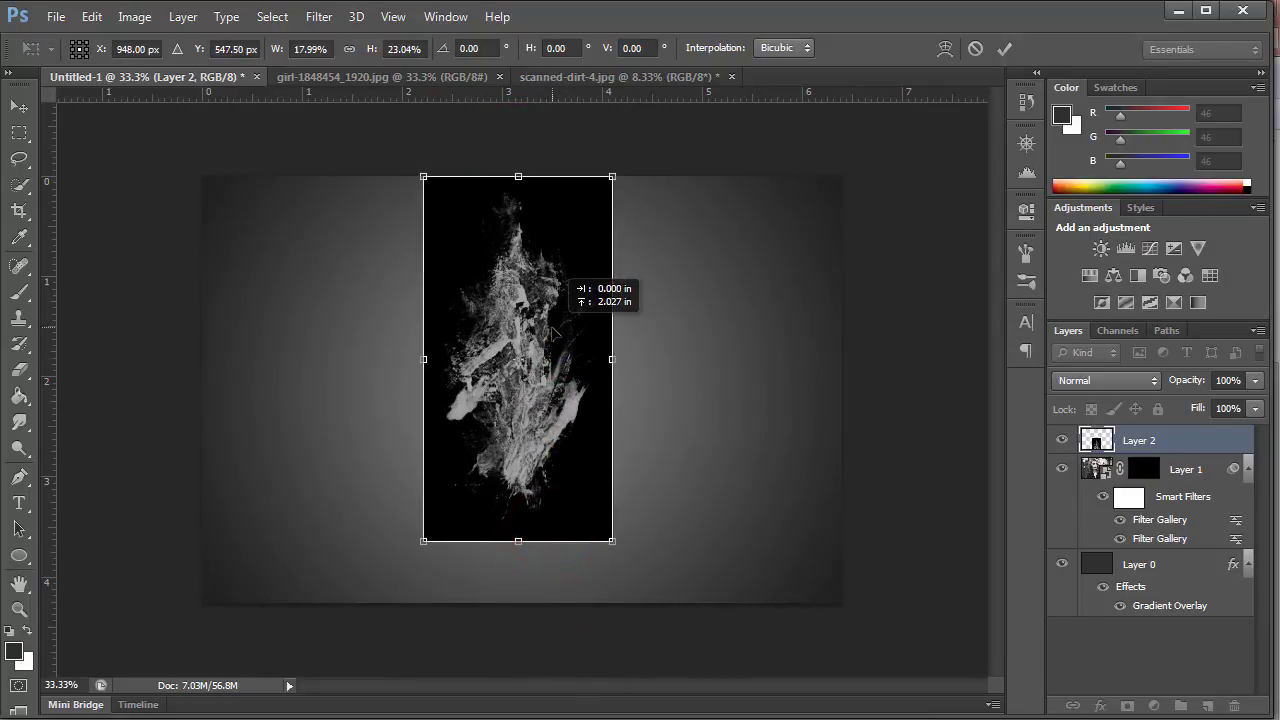
drag(612, 541, 653, 599)
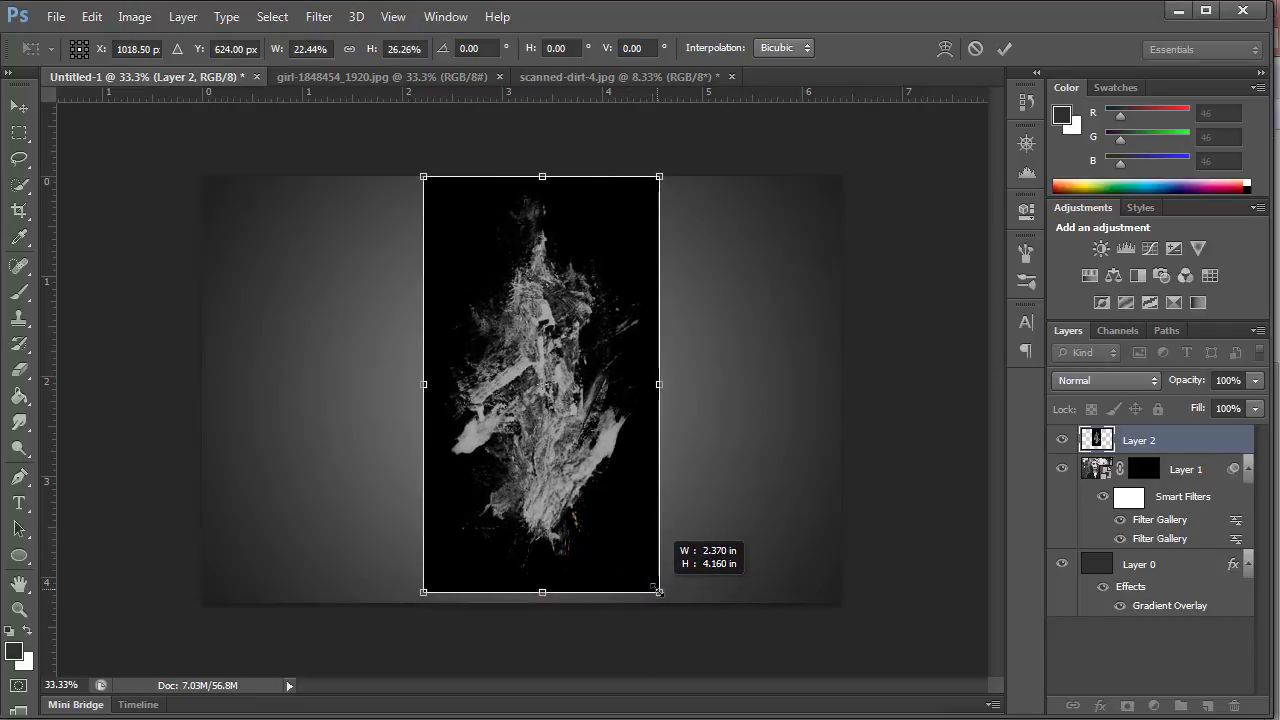
click(1002, 52)
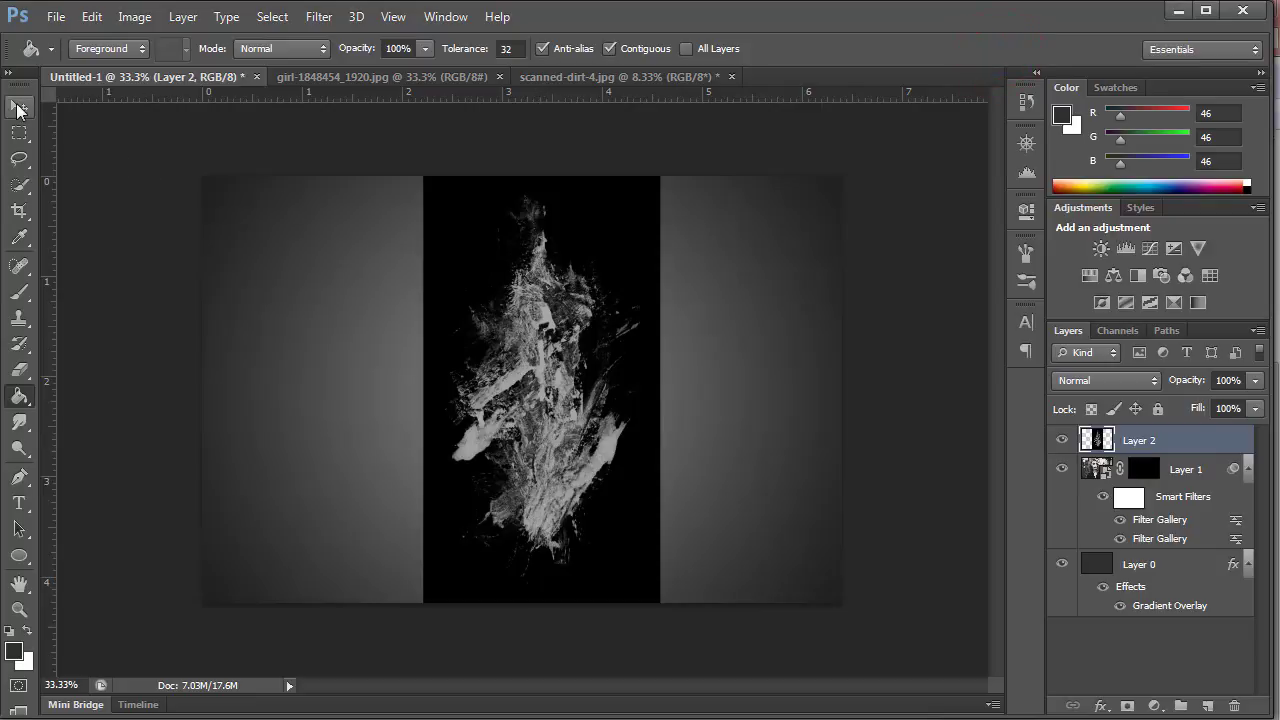
Nudge the texture slightly left, load Layer 2 as a selection, and hide Layer 2
click(18, 106)
drag(530, 366, 516, 372)
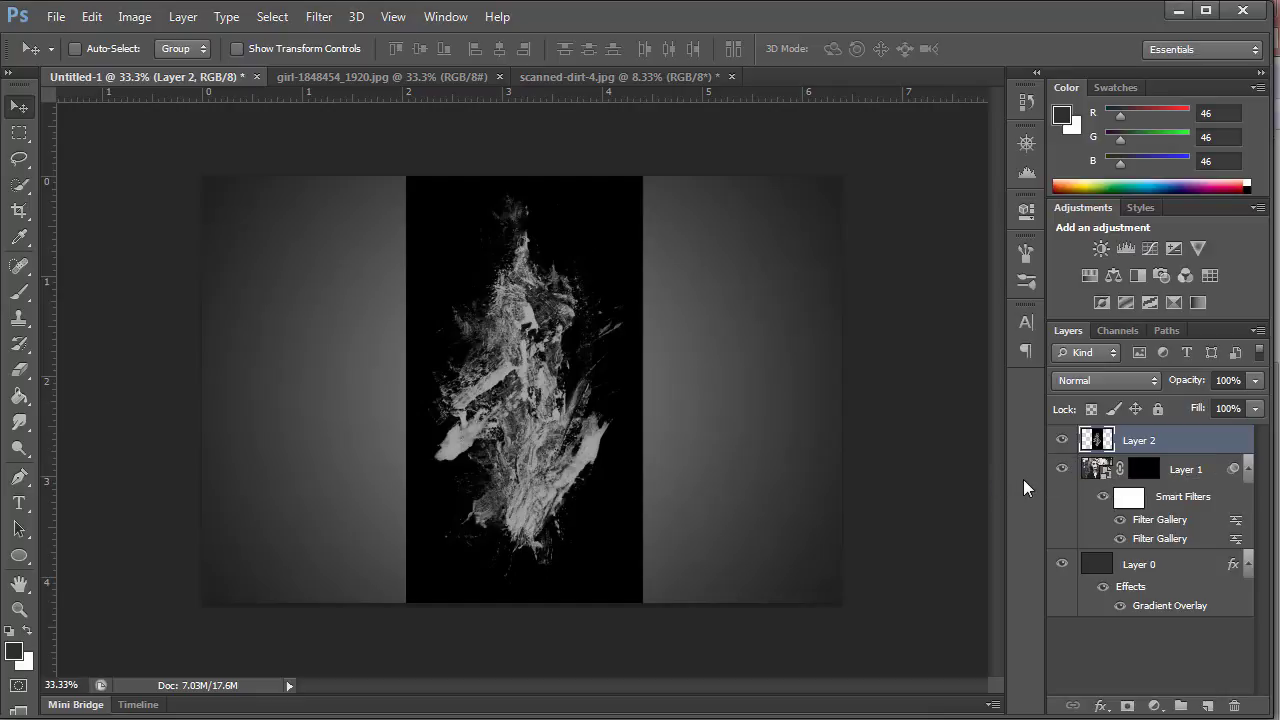
click(1180, 472)
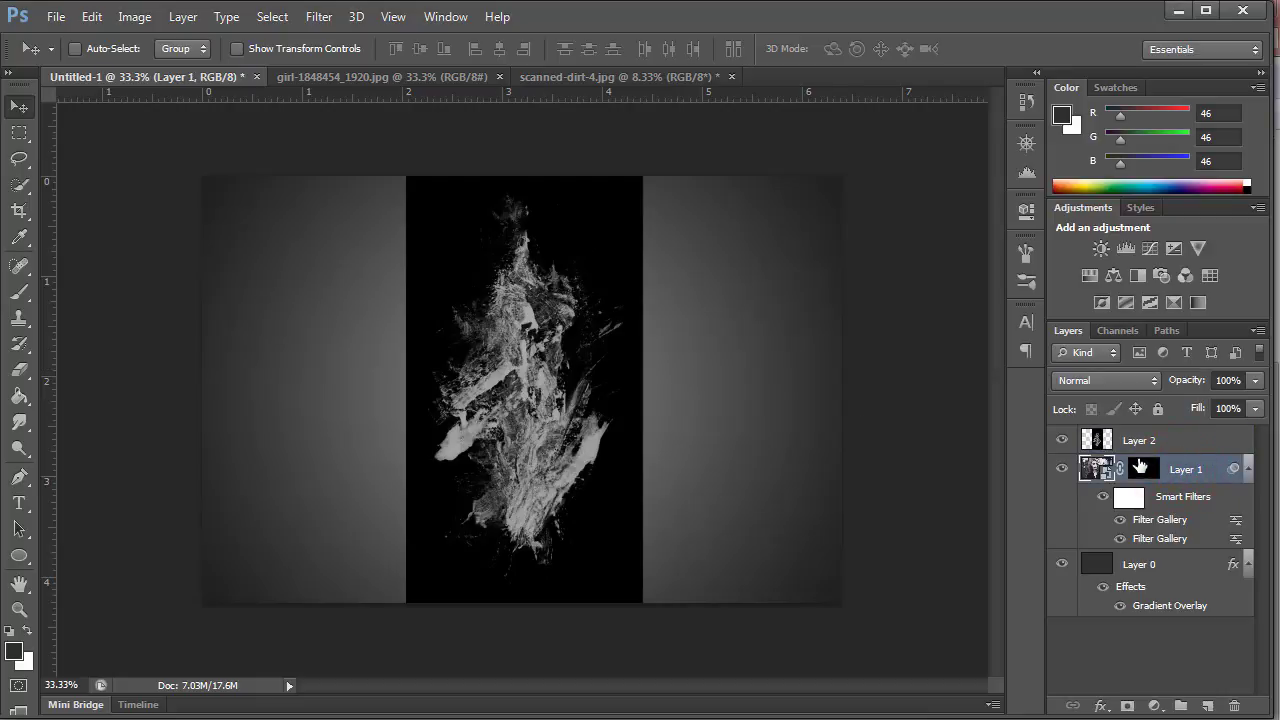
click(1101, 441)
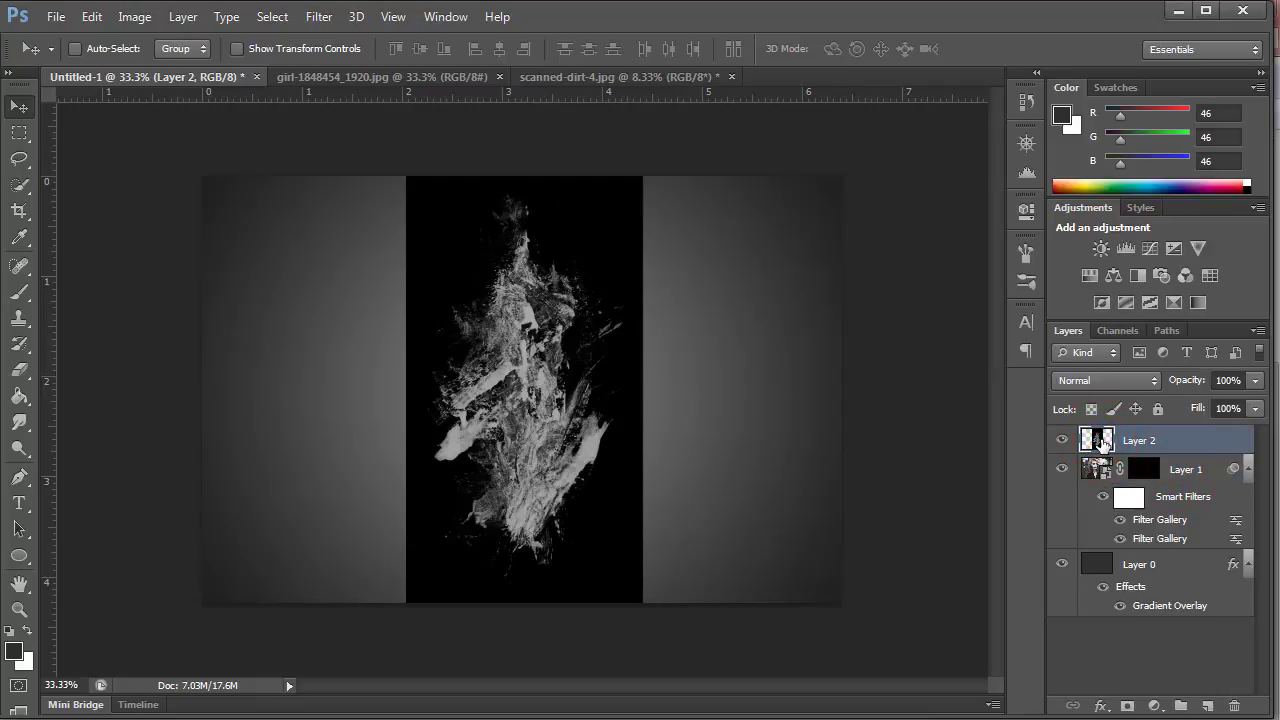
ctrl+click(1101, 441)
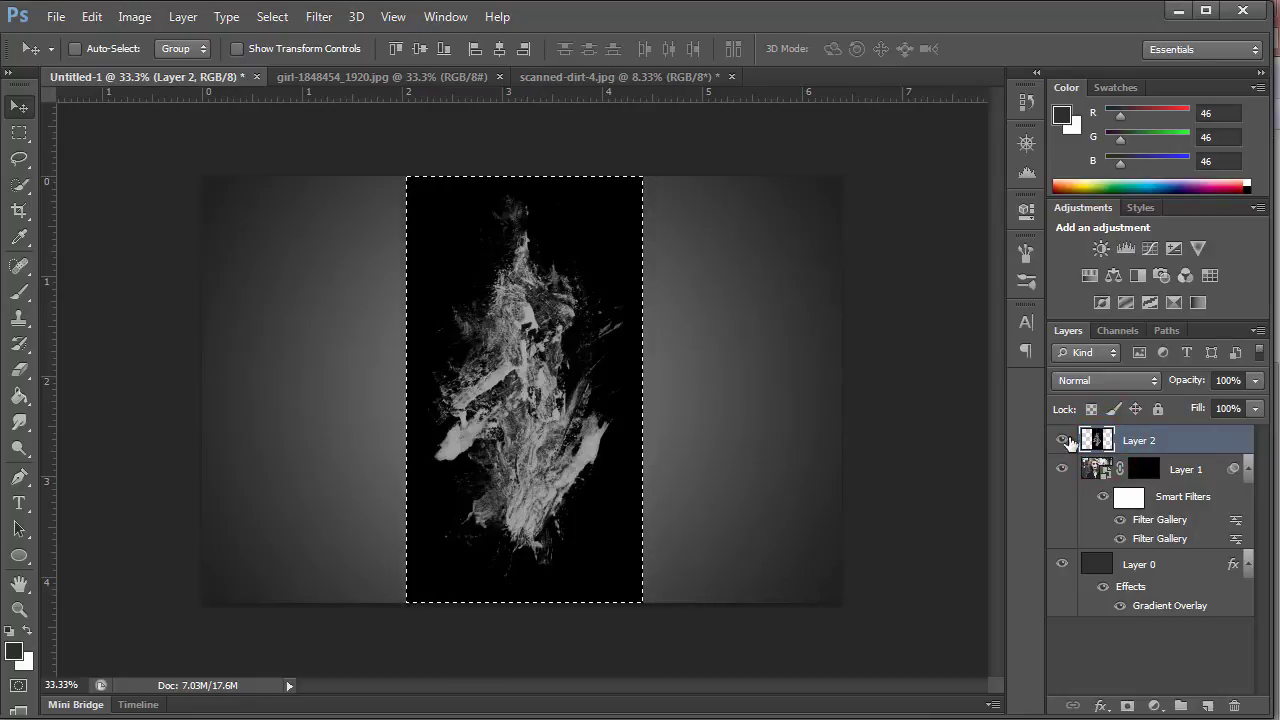
click(1062, 441)
Put the dirt texture into Layer 1's mask and clear the selection
click(1181, 470)
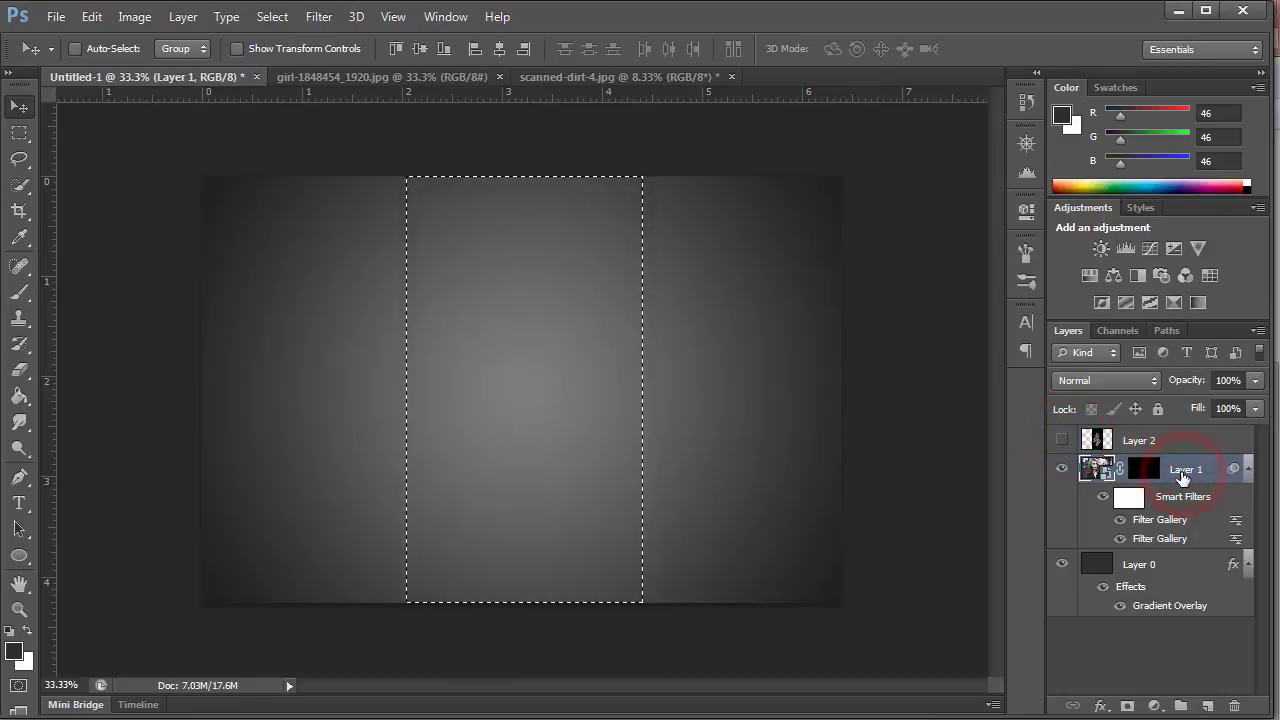
key(ctrl+d)
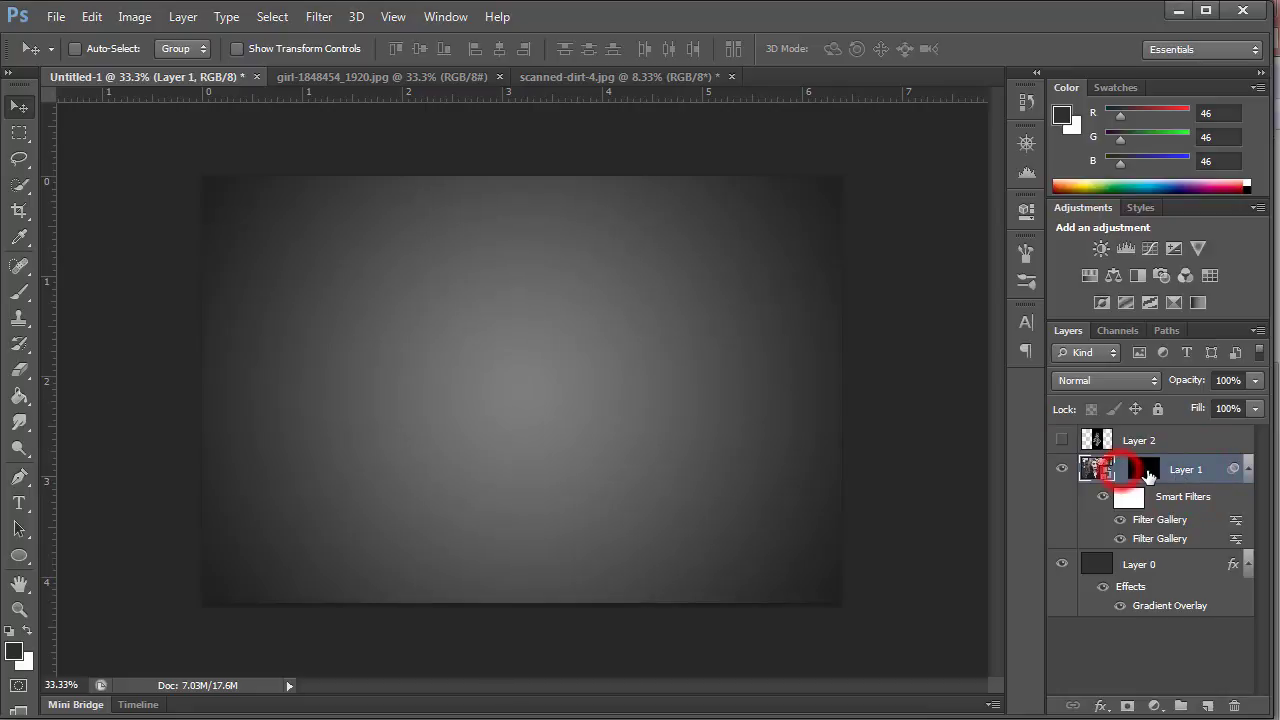
click(1143, 470)
alt+click(1148, 472)
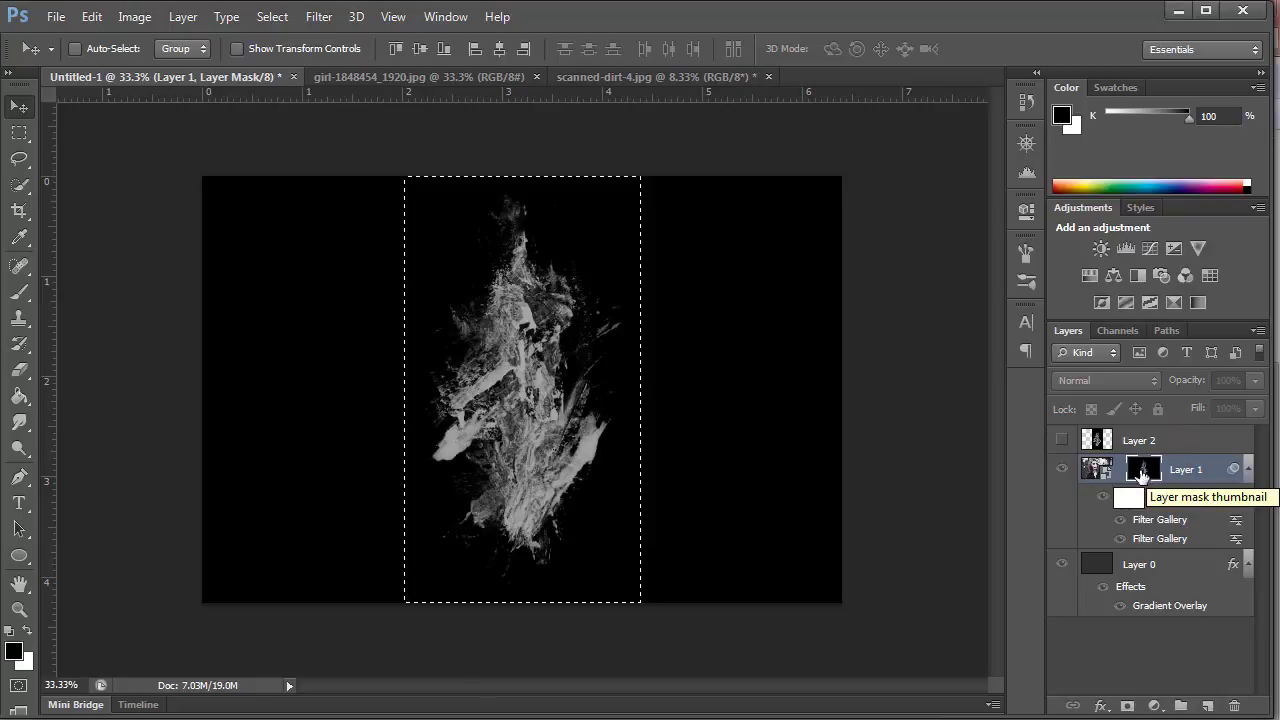
click(1097, 469)
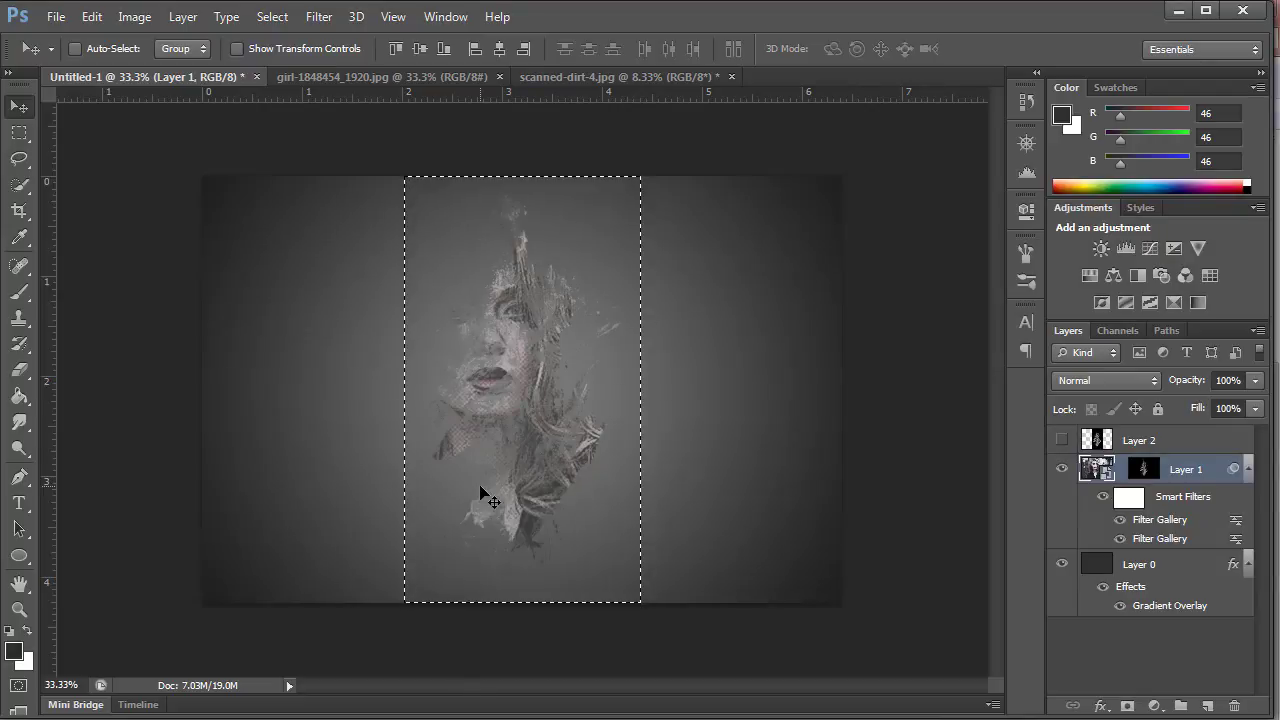
key(ctrl+d)
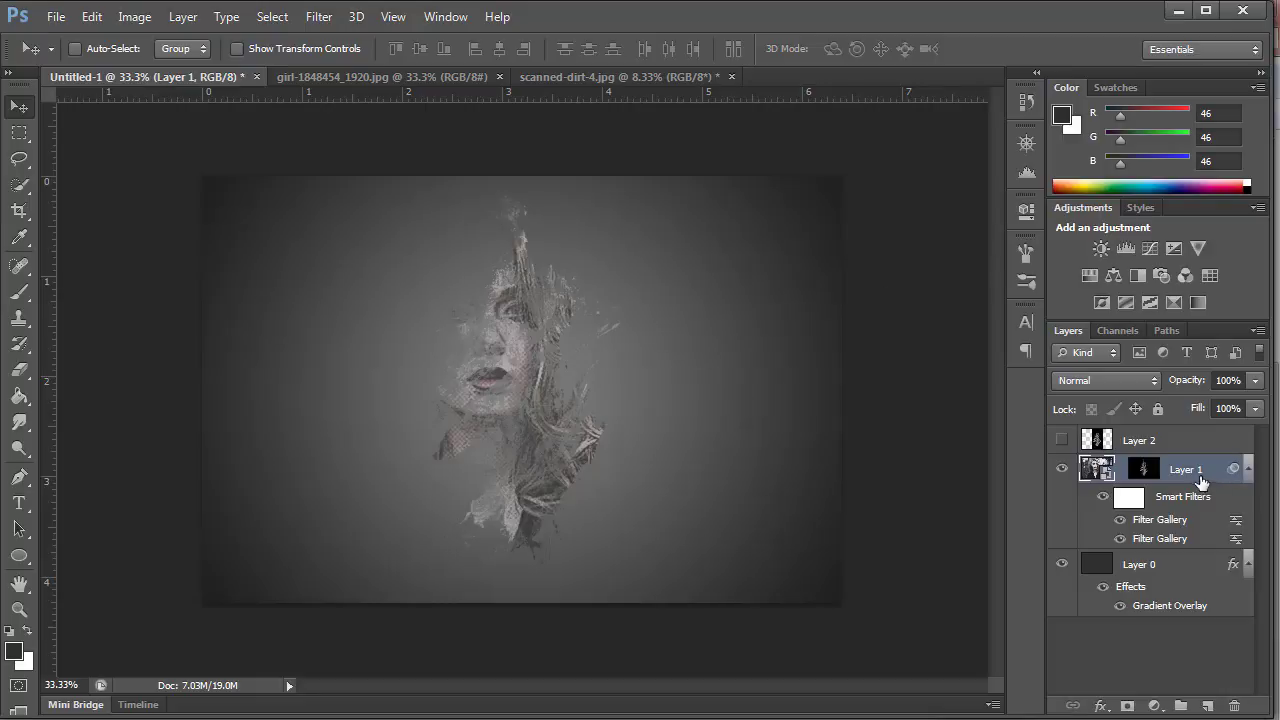
Duplicate Layer 1 and set the copy's blend mode to Linear Burn
key(ctrl+j)
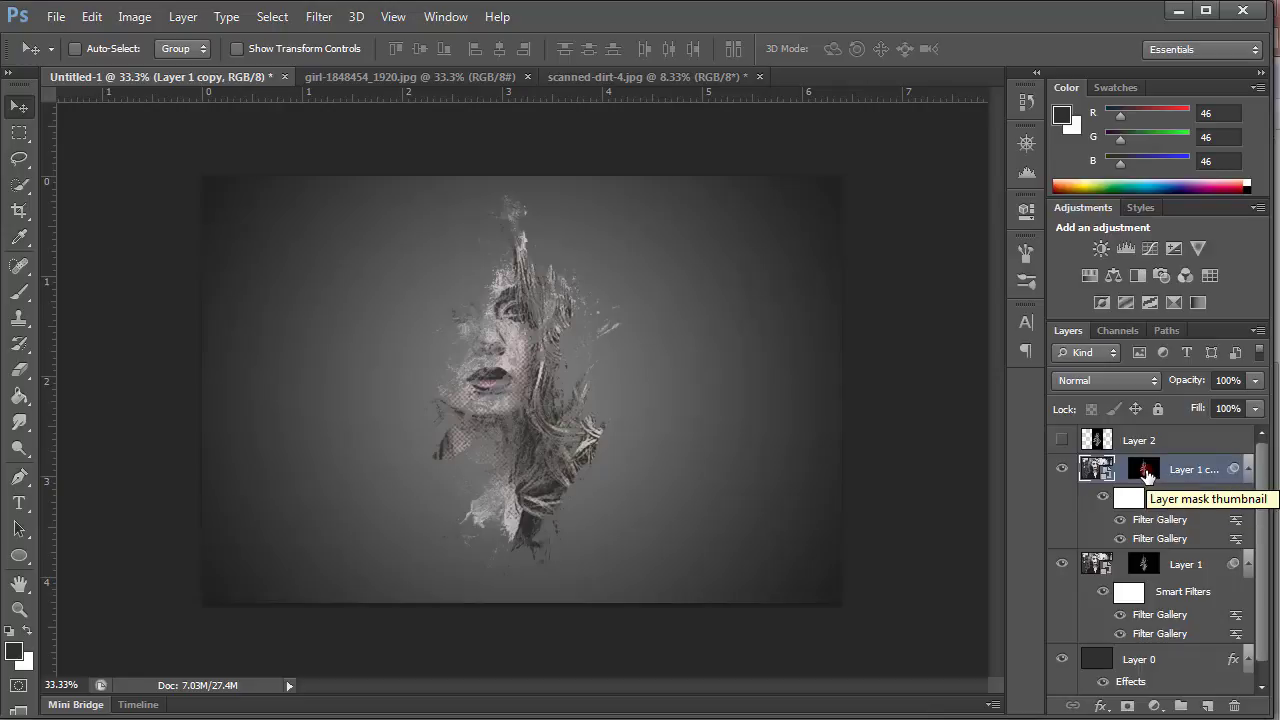
click(1143, 470)
click(1085, 377)
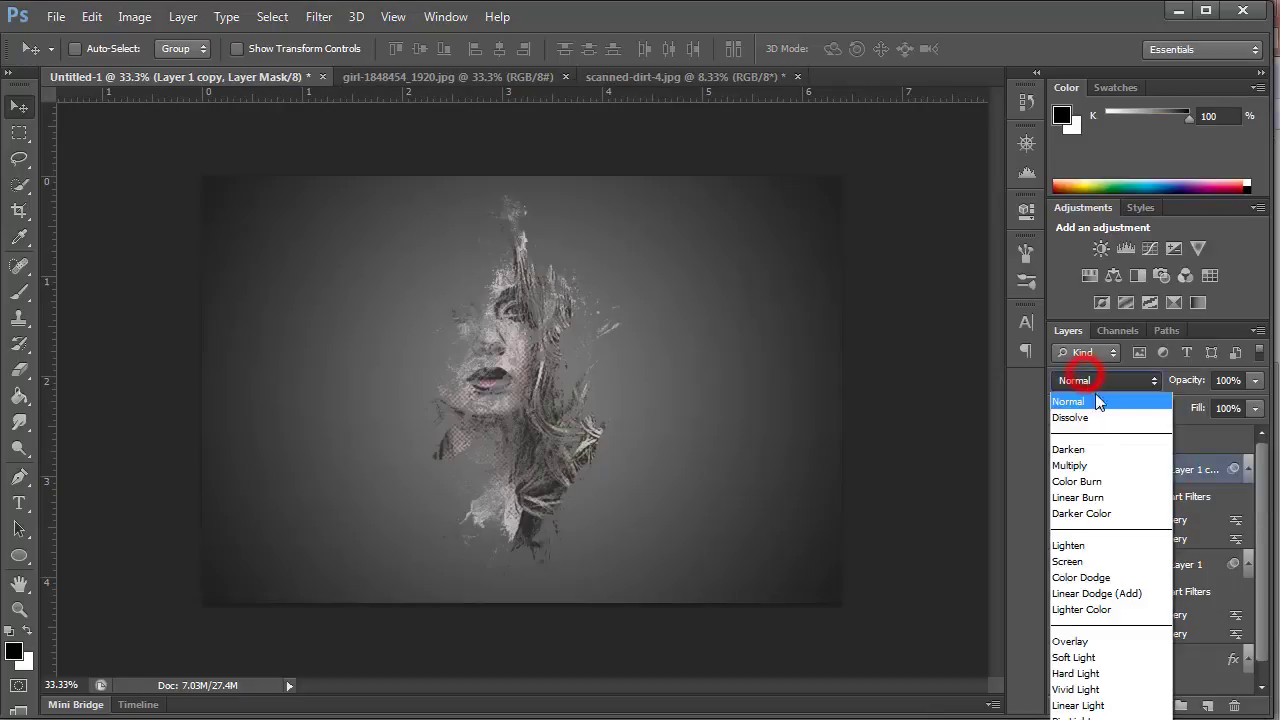
click(1088, 497)
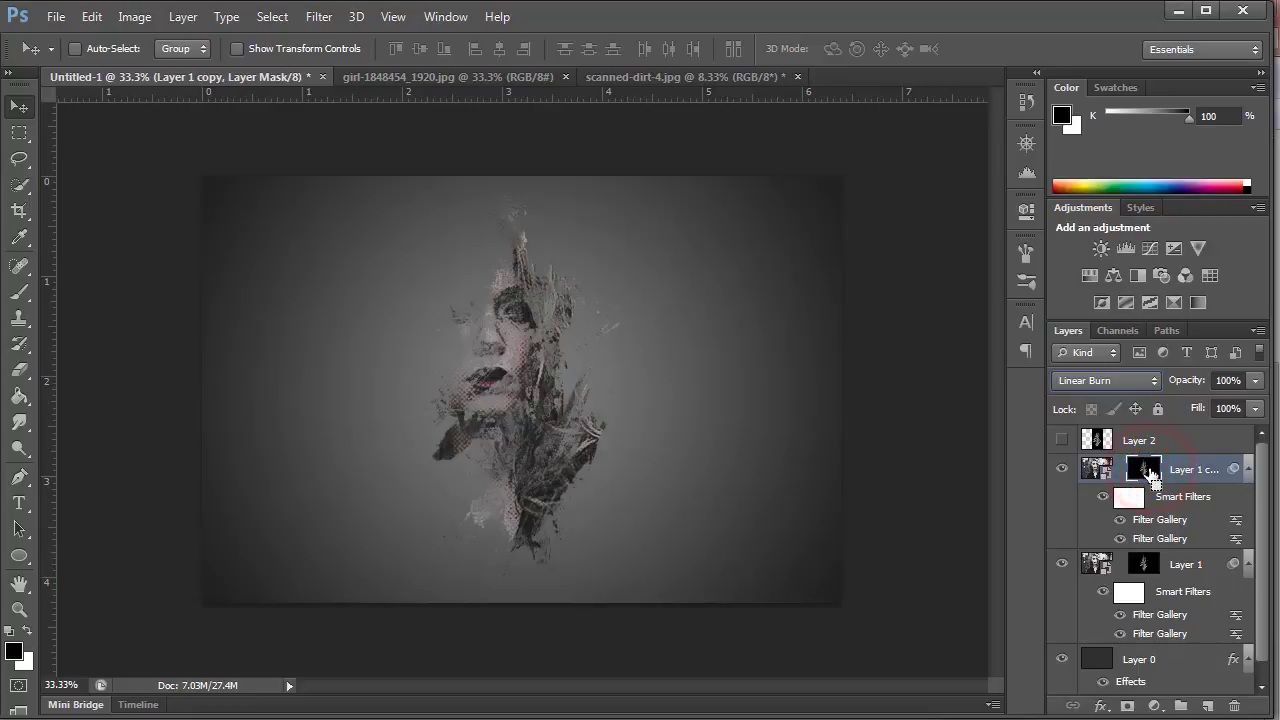
Rotate Layer 1 copy to about -180°, scale it to roughly 87% × 84%, and reposition it
key(ctrl+t)
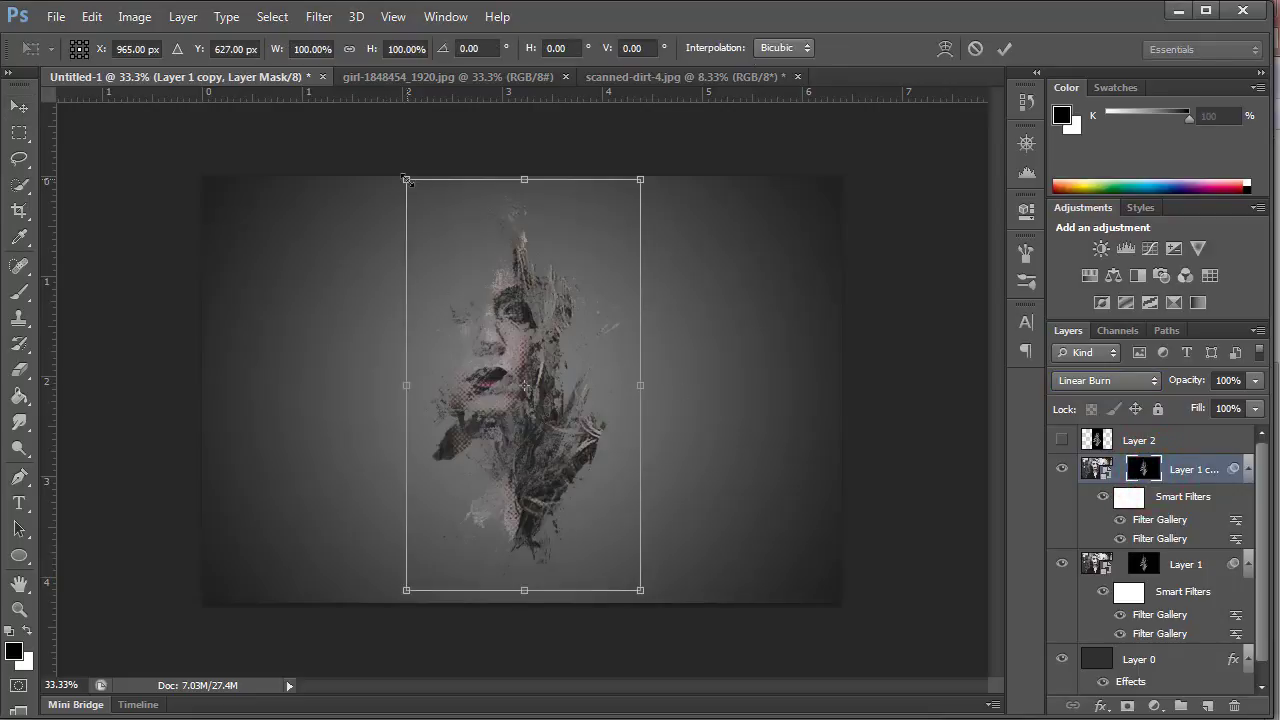
drag(661, 164, 665, 578)
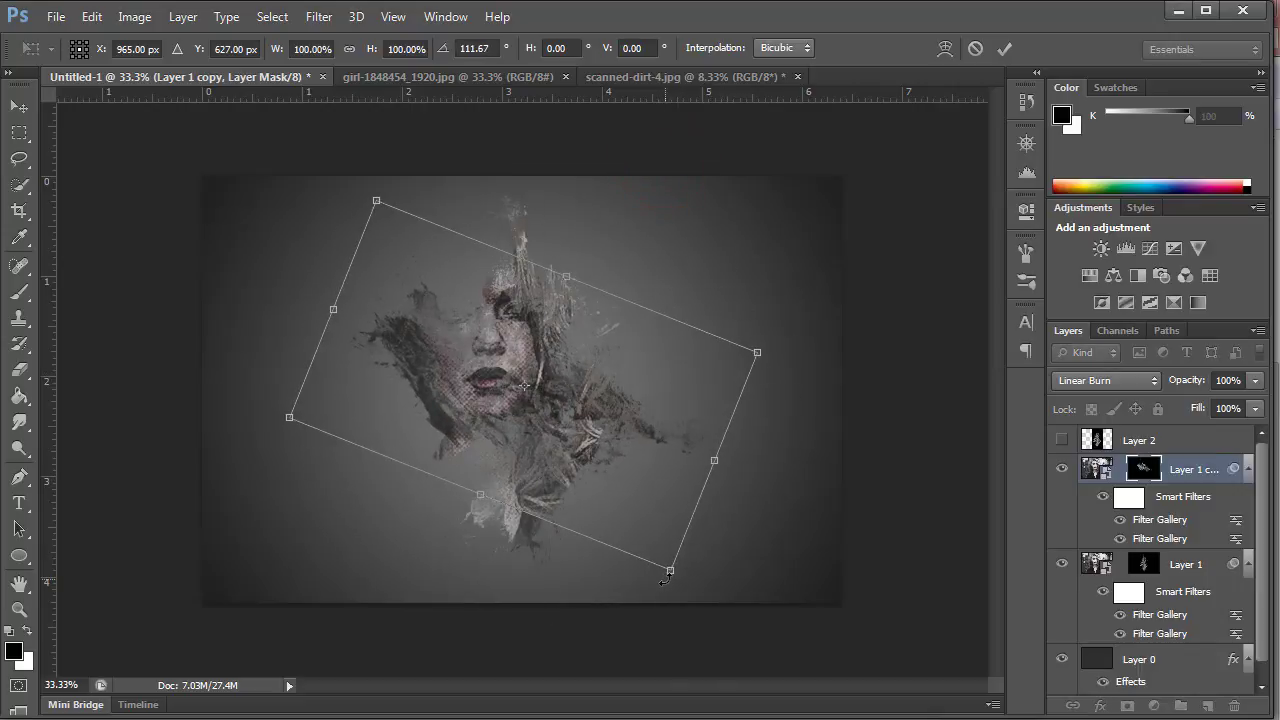
drag(493, 386, 490, 335)
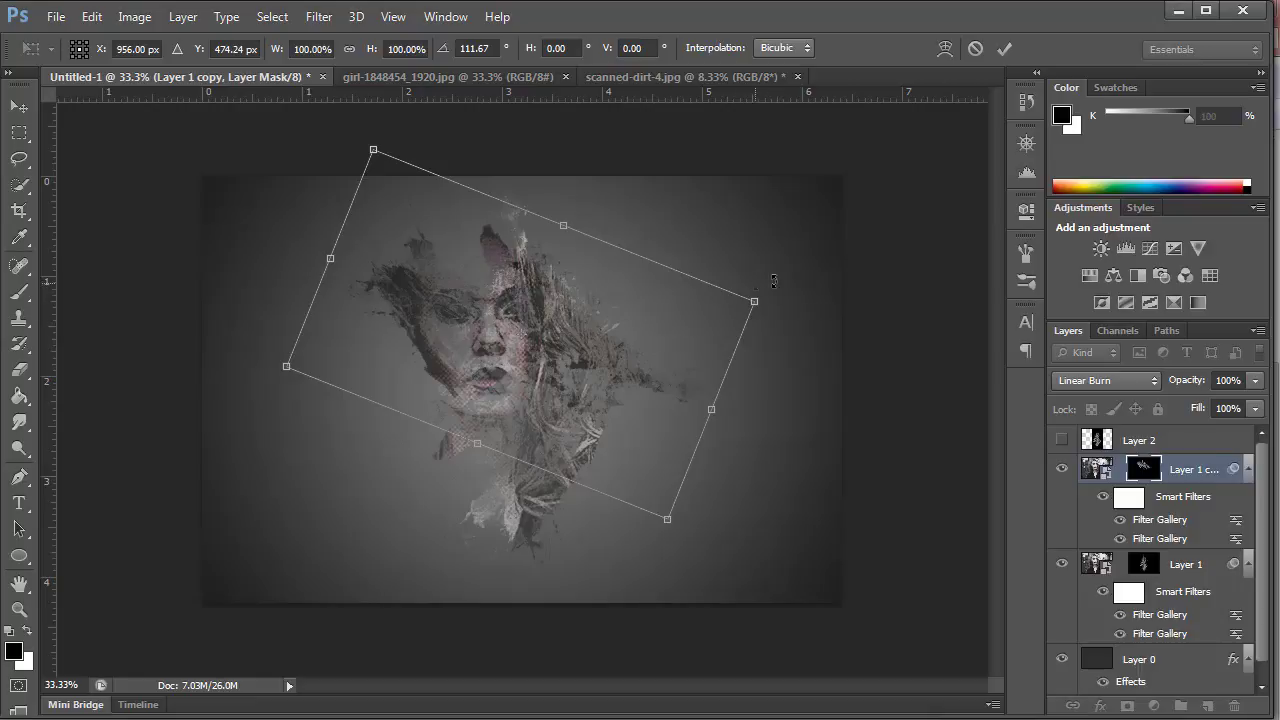
drag(776, 314, 643, 511)
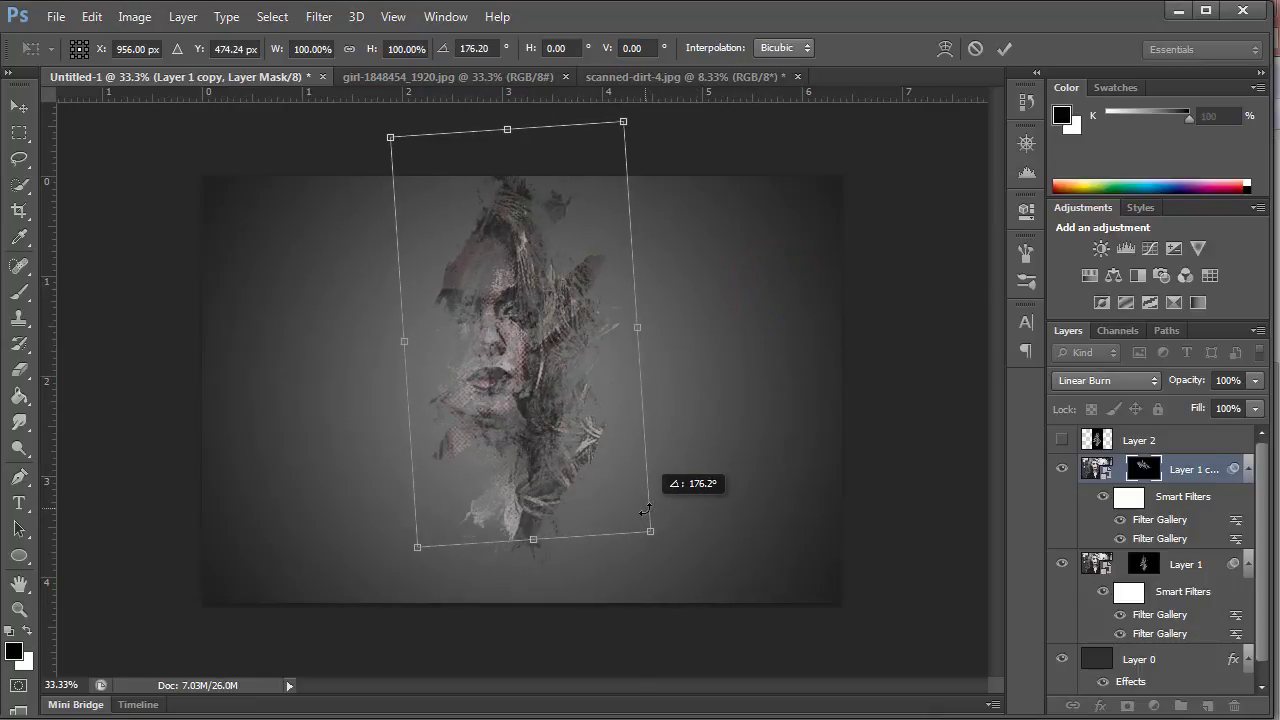
drag(534, 376, 534, 407)
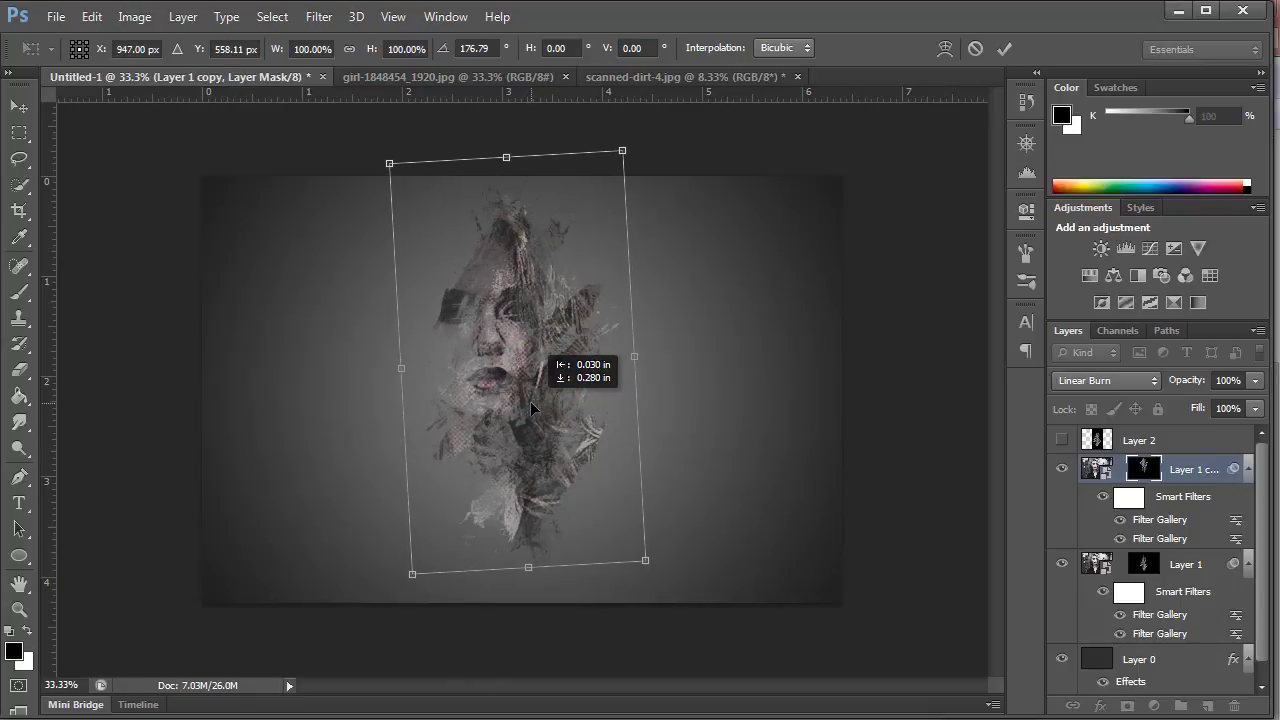
drag(644, 561, 610, 497)
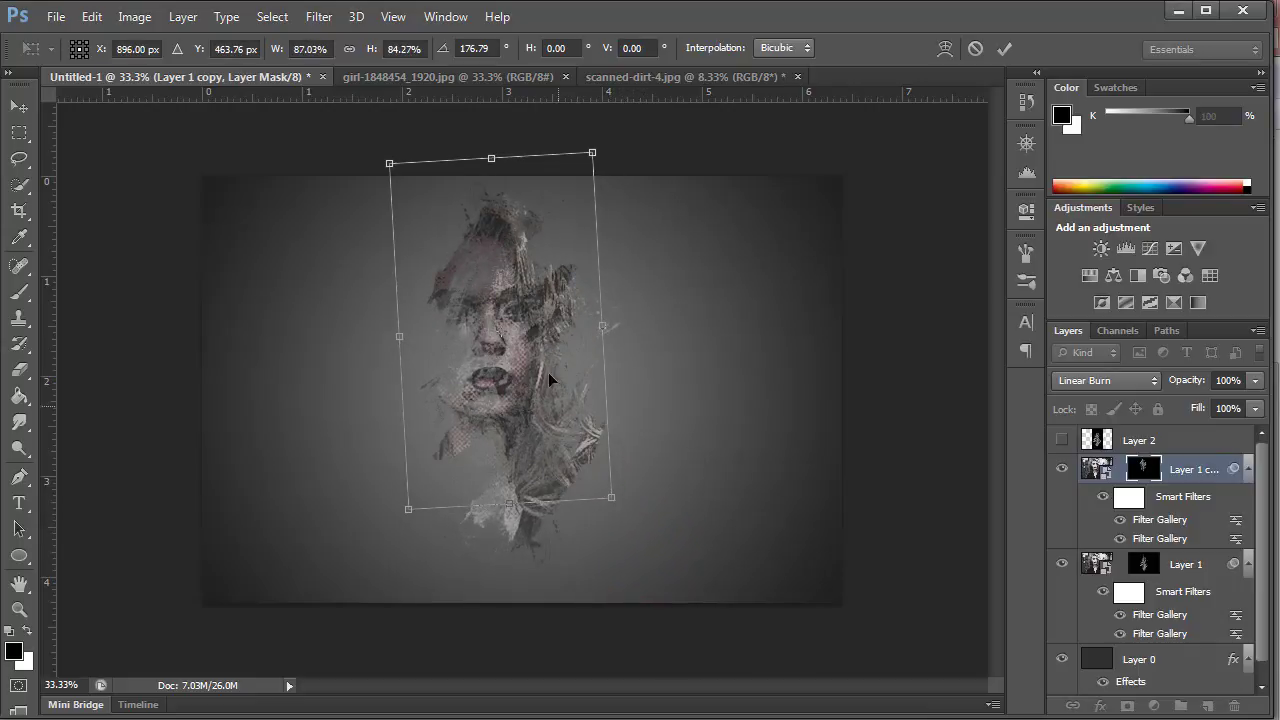
drag(526, 310, 524, 340)
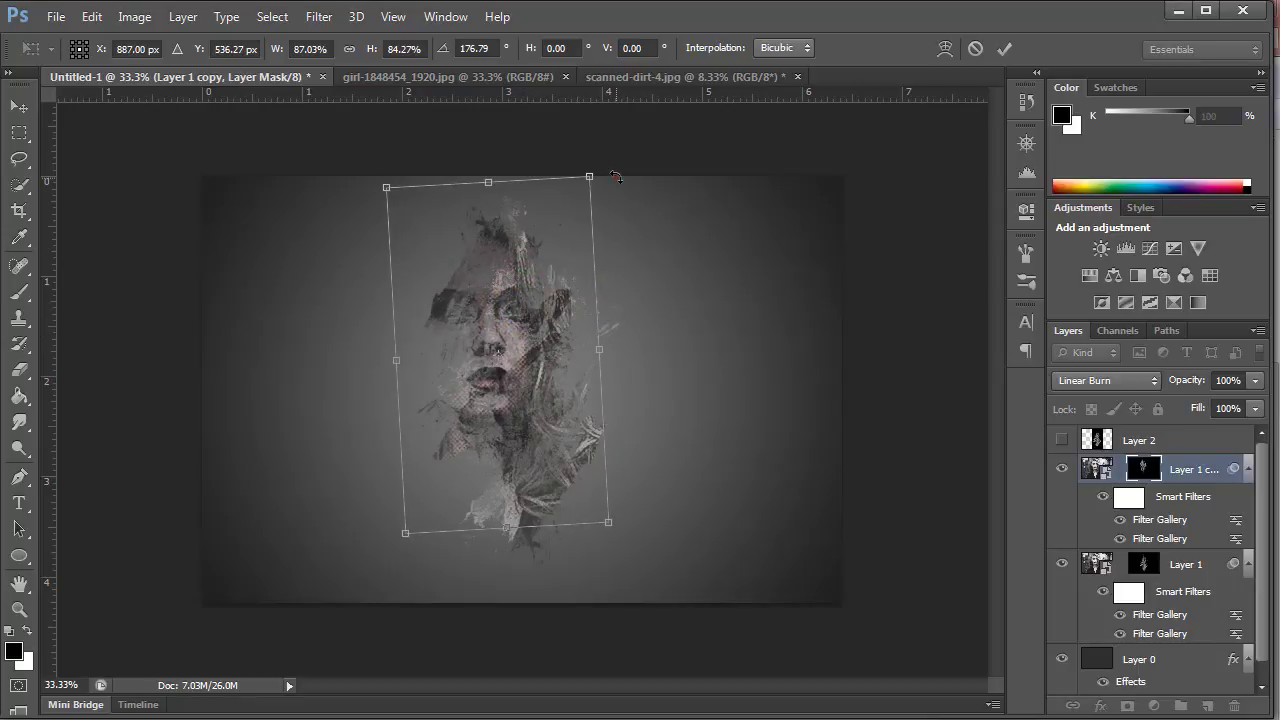
drag(616, 177, 616, 199)
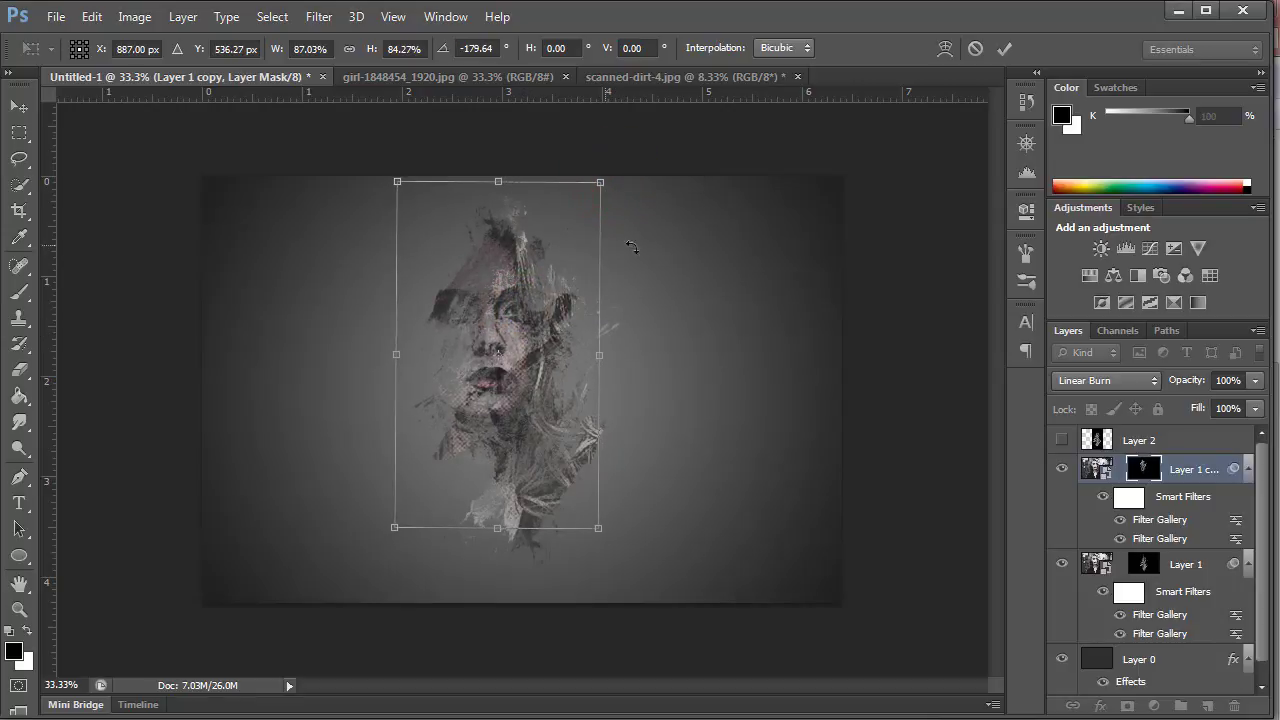
click(1004, 48)
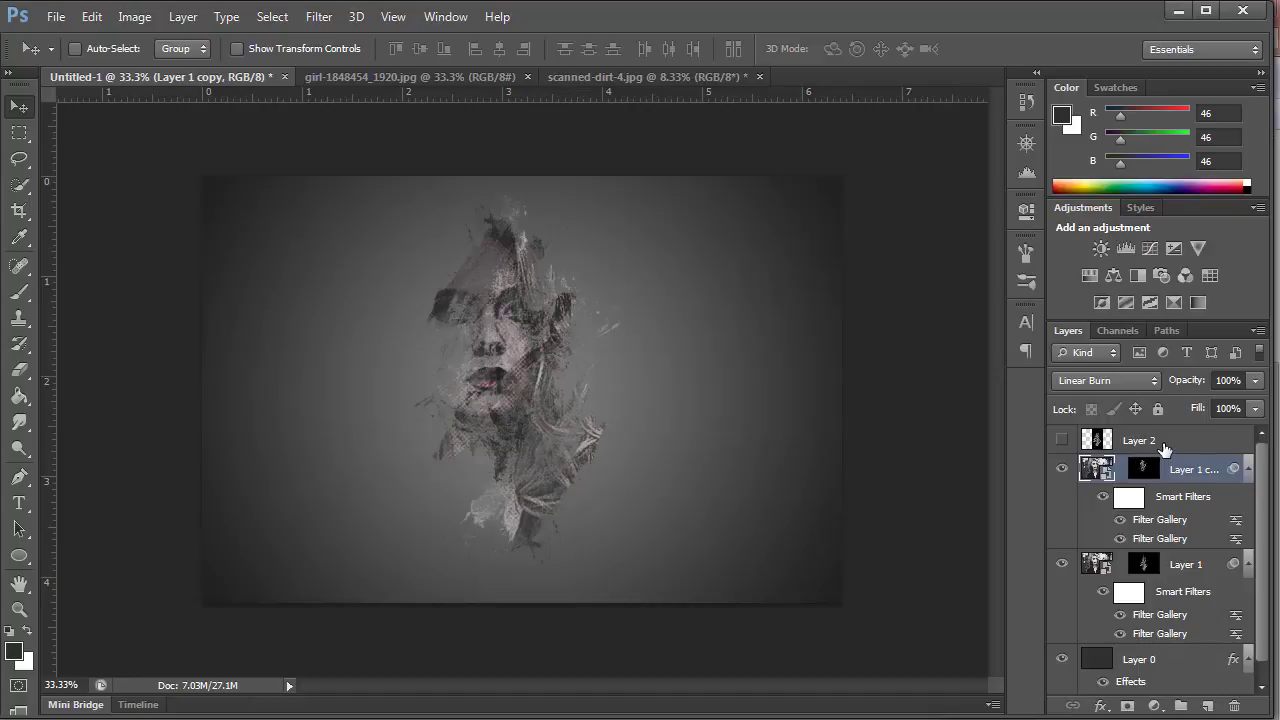
Create Layer 3 and paste the whole colour girl photo into it
click(1163, 447)
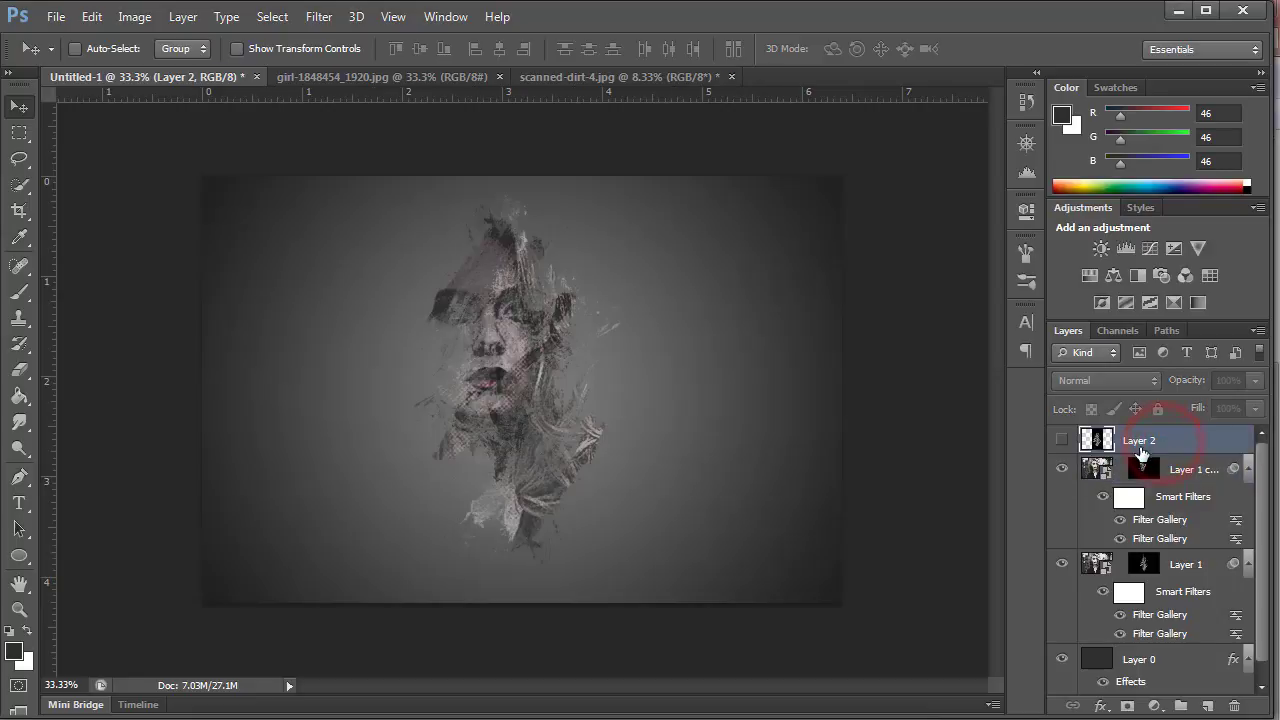
click(420, 77)
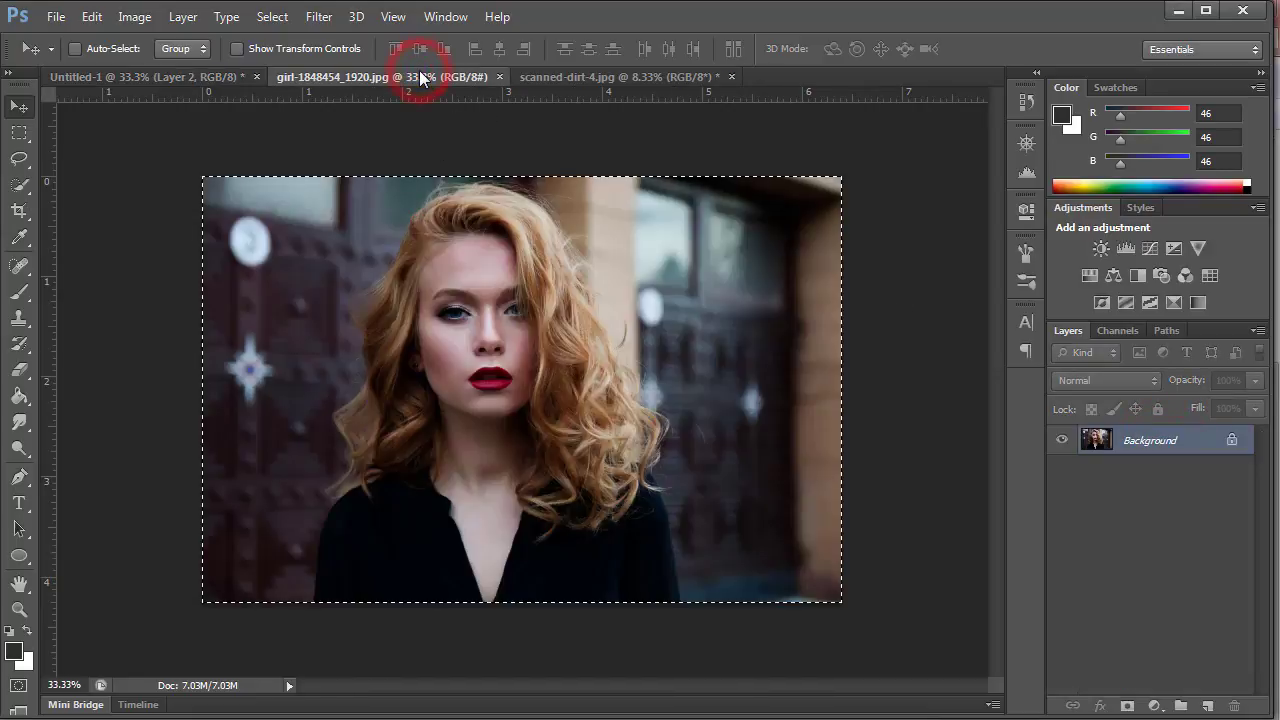
click(168, 78)
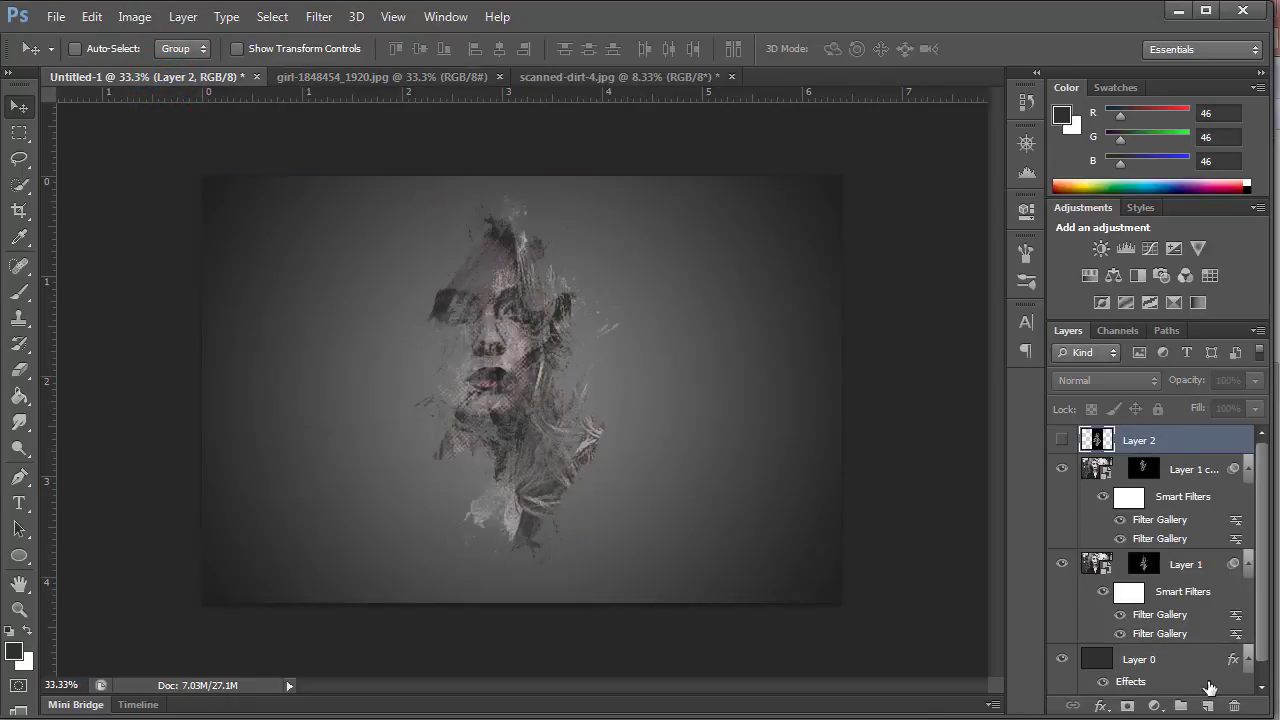
click(1207, 705)
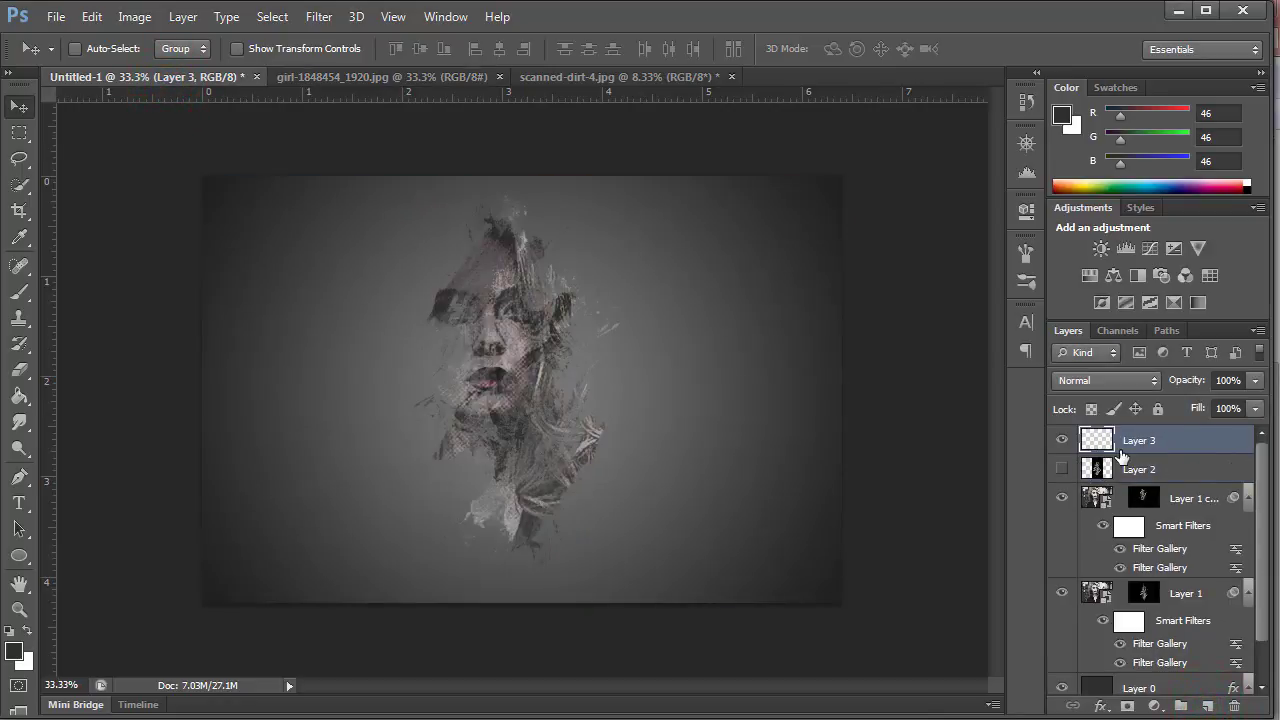
key(ctrl+v)
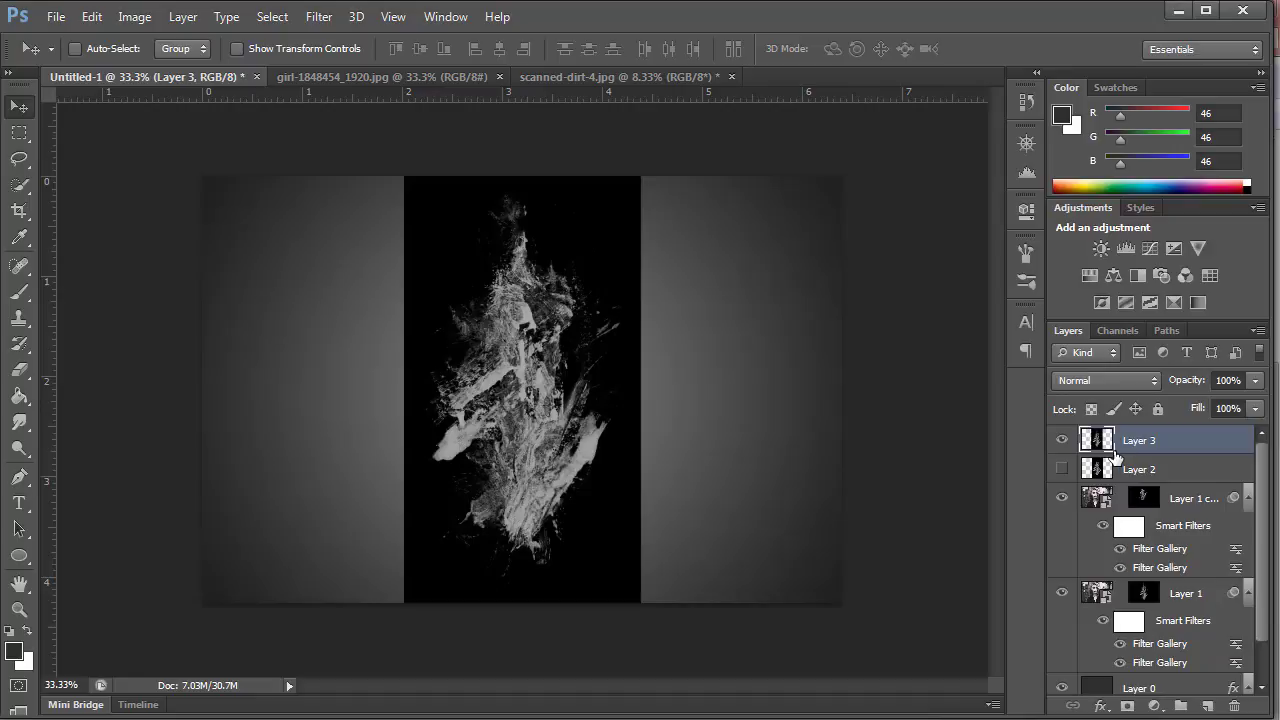
click(395, 78)
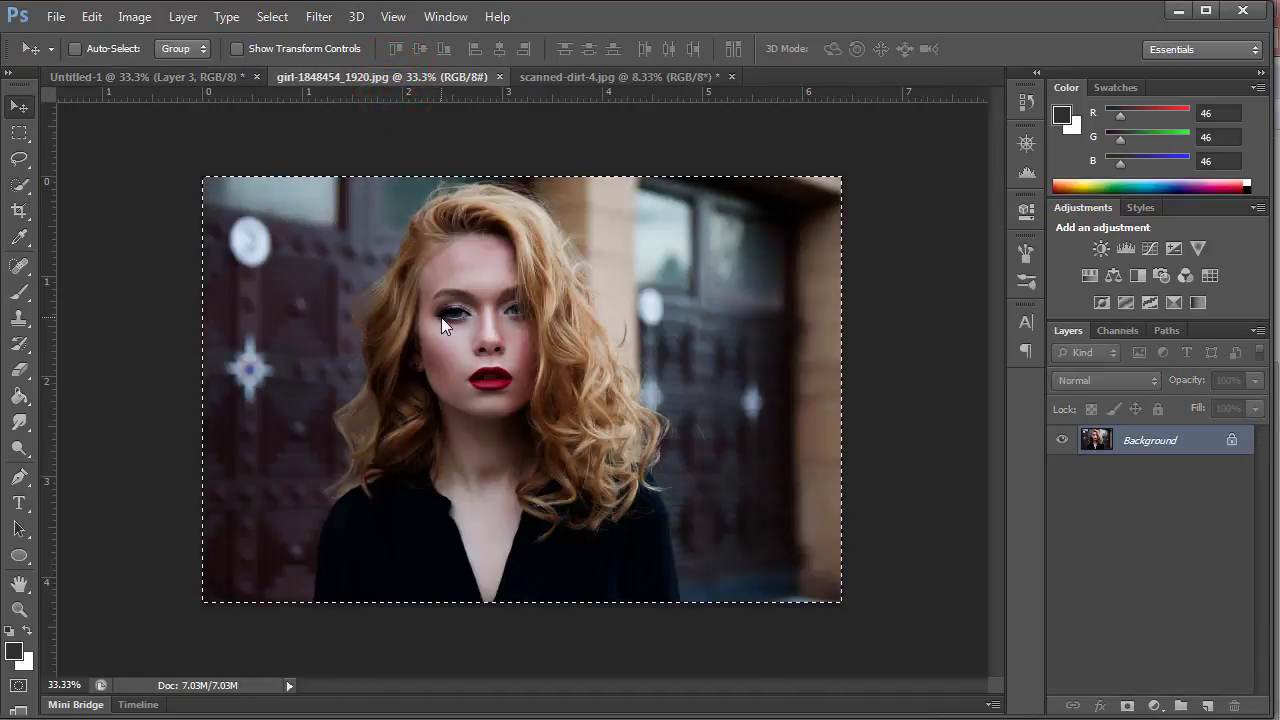
key(ctrl+d)
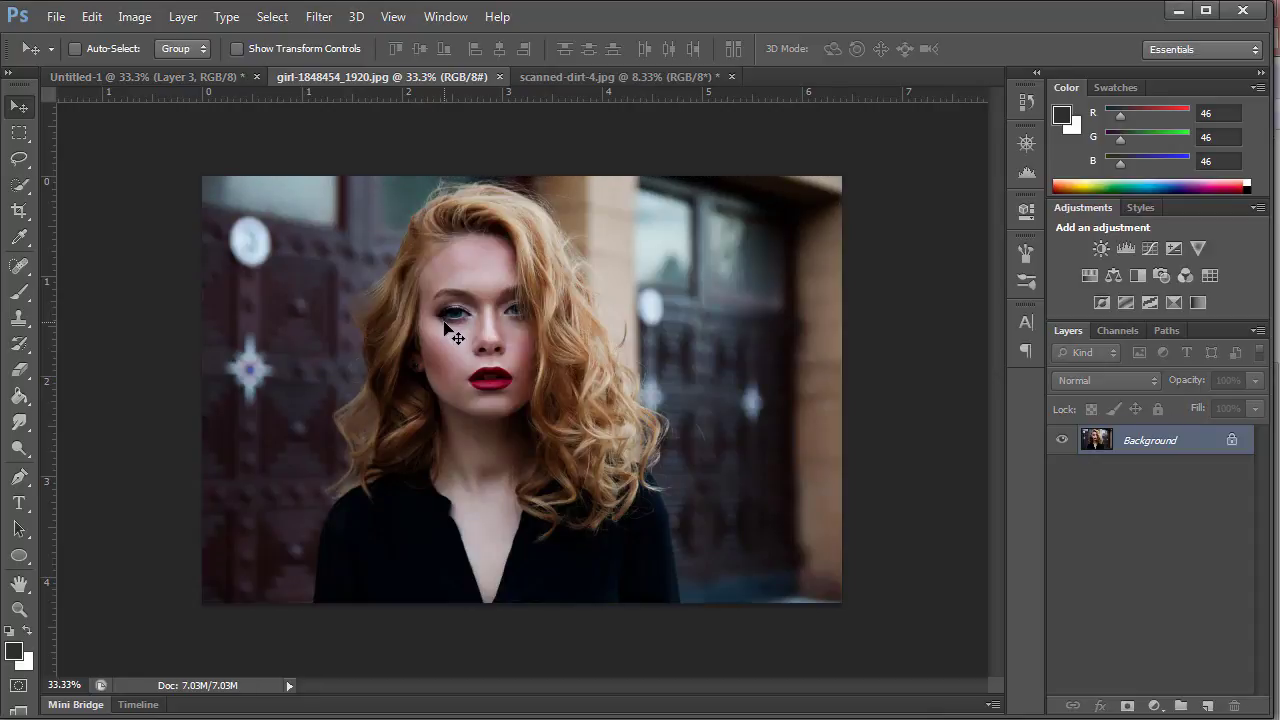
key(ctrl+a)
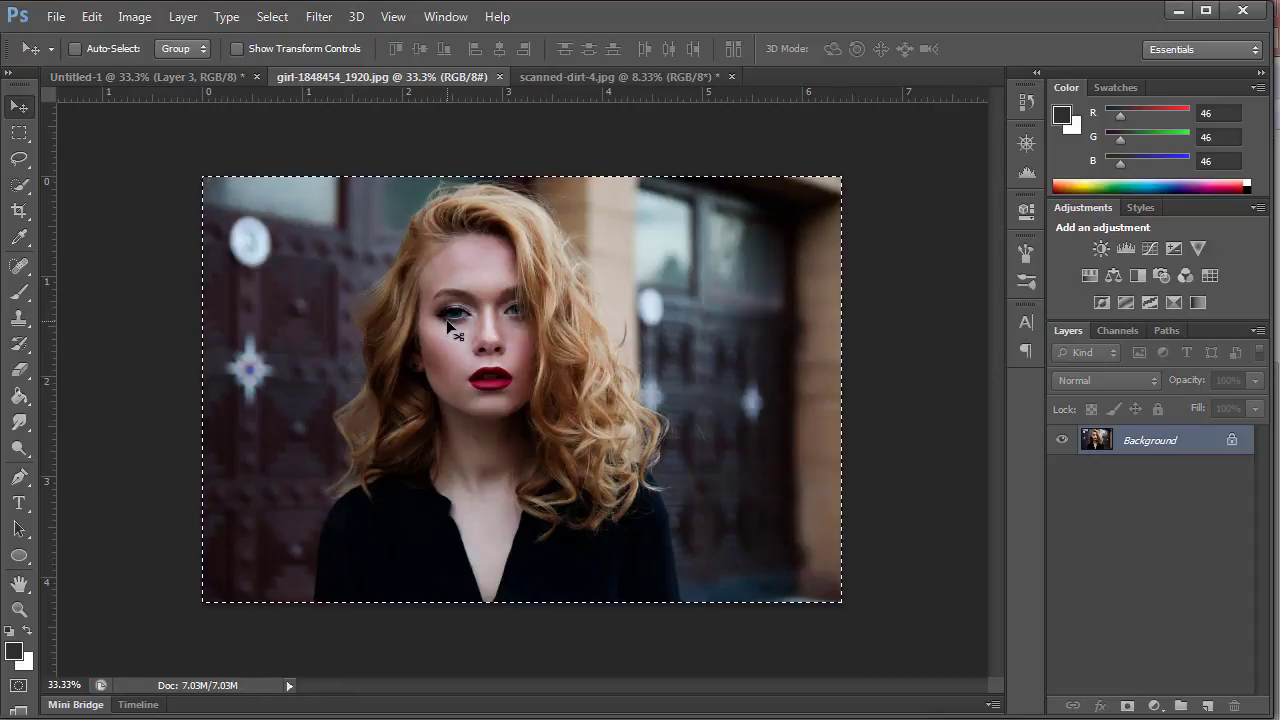
click(157, 75)
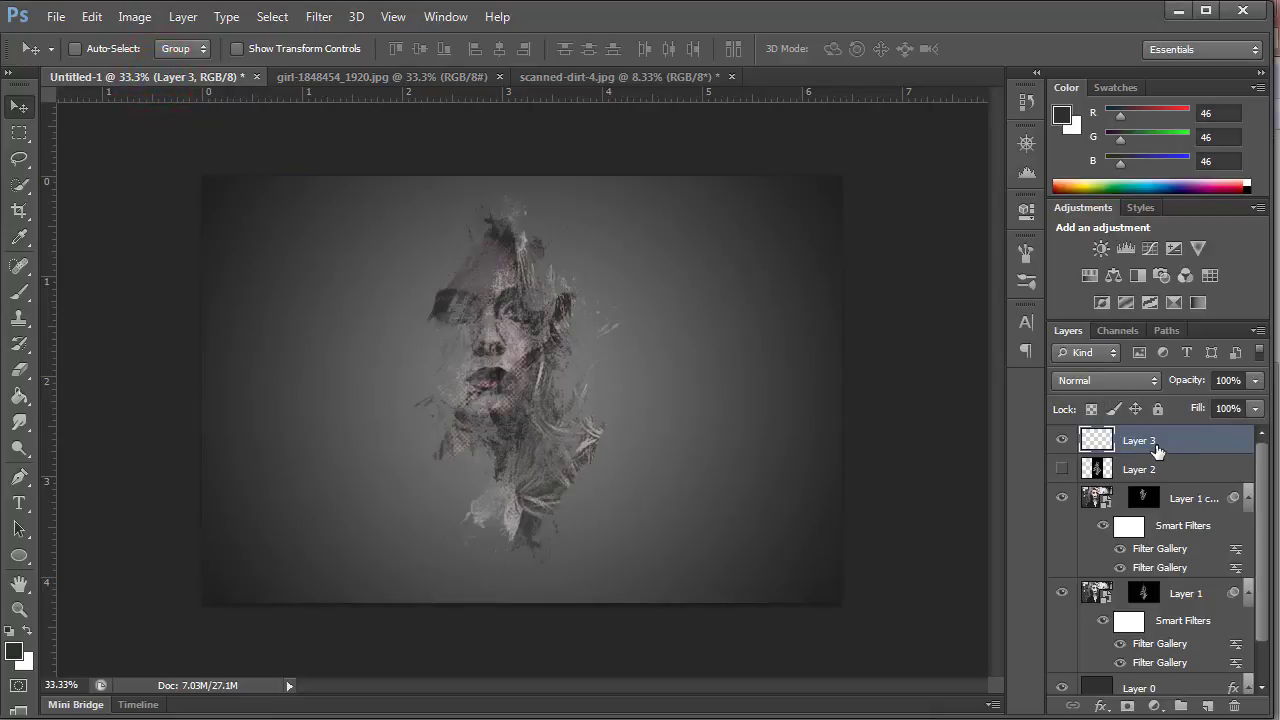
key(ctrl+v)
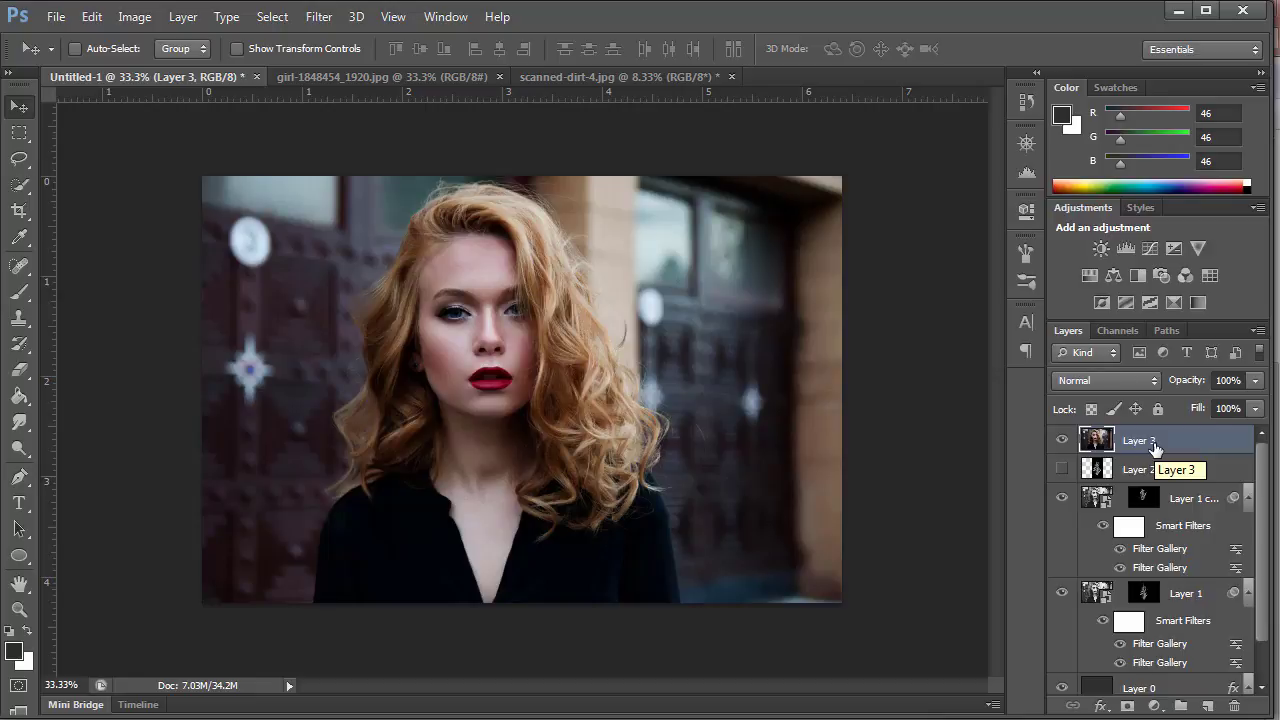
Give Layer 3 a black mask and load Layer 2's splatter as a selection
alt+click(1126, 708)
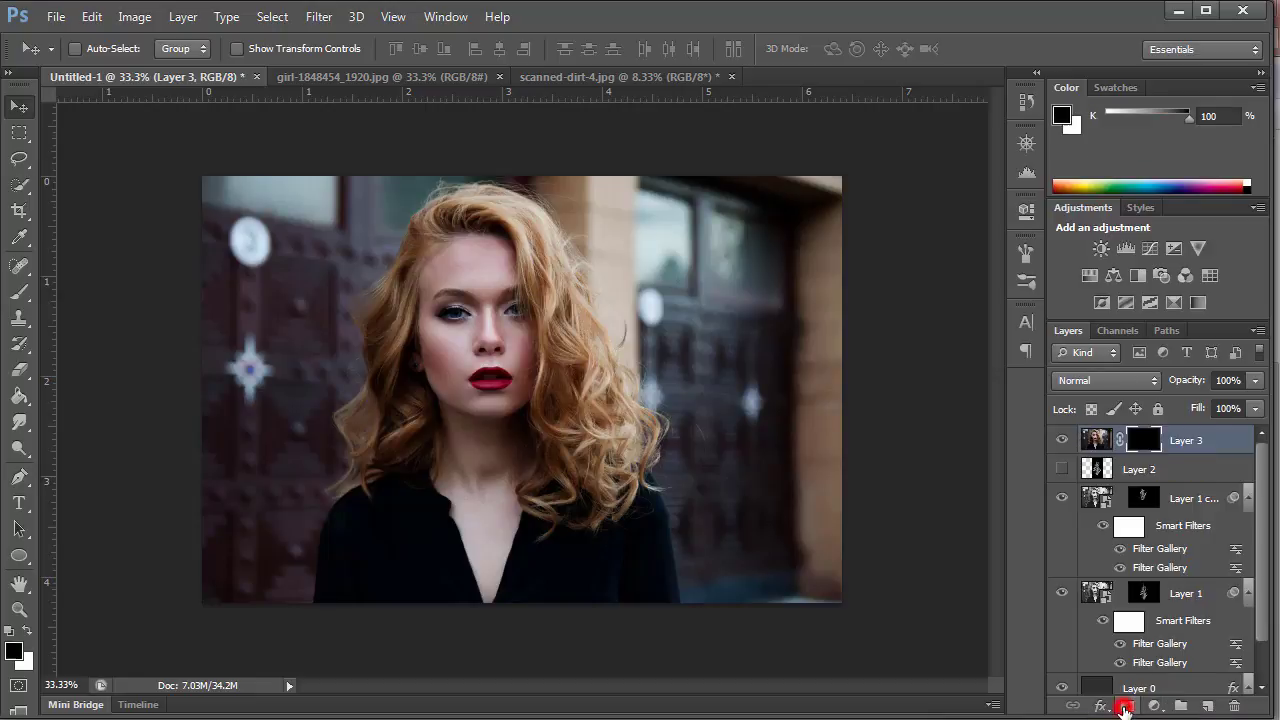
click(1095, 469)
click(1062, 469)
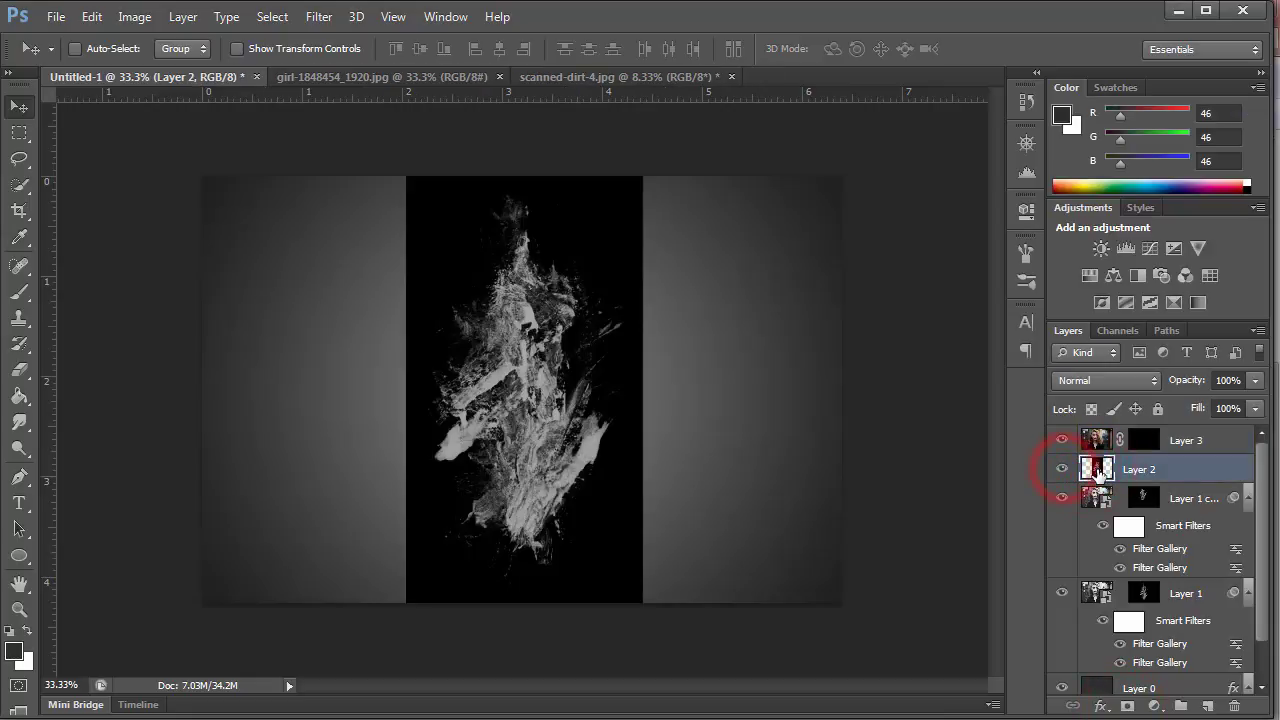
click(1096, 472)
ctrl+click(1098, 472)
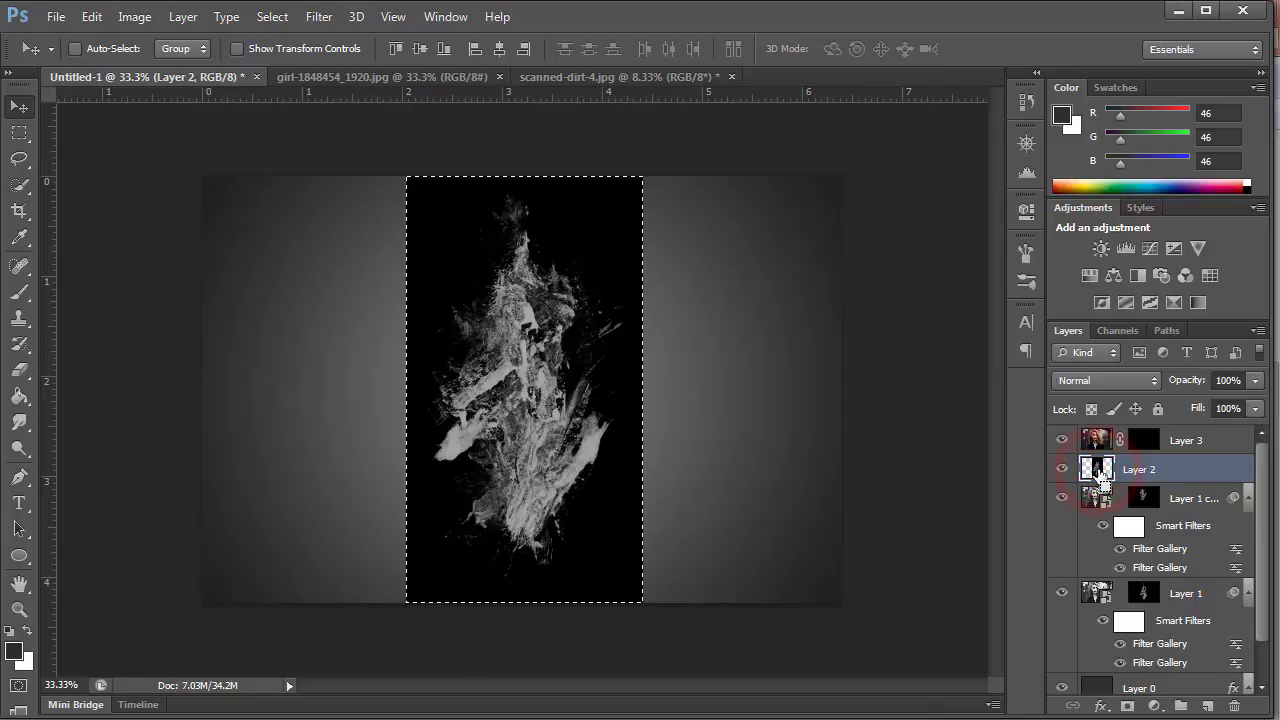
click(1144, 446)
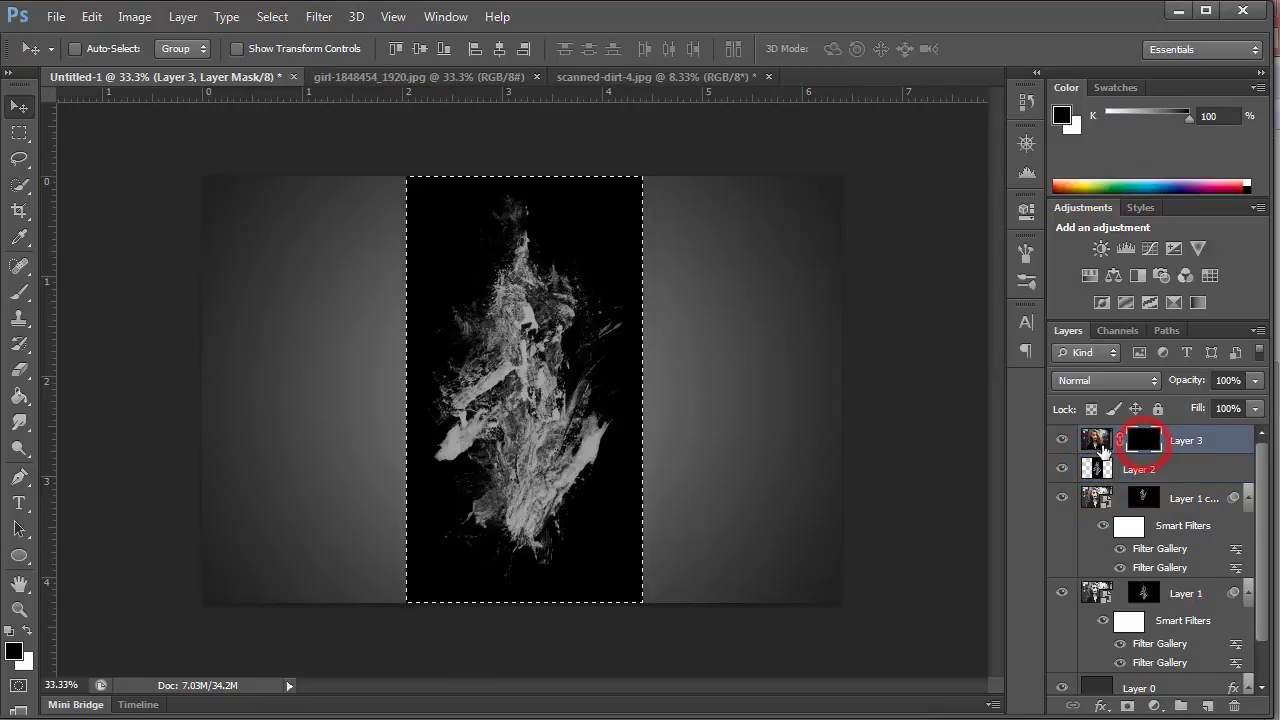
click(1062, 469)
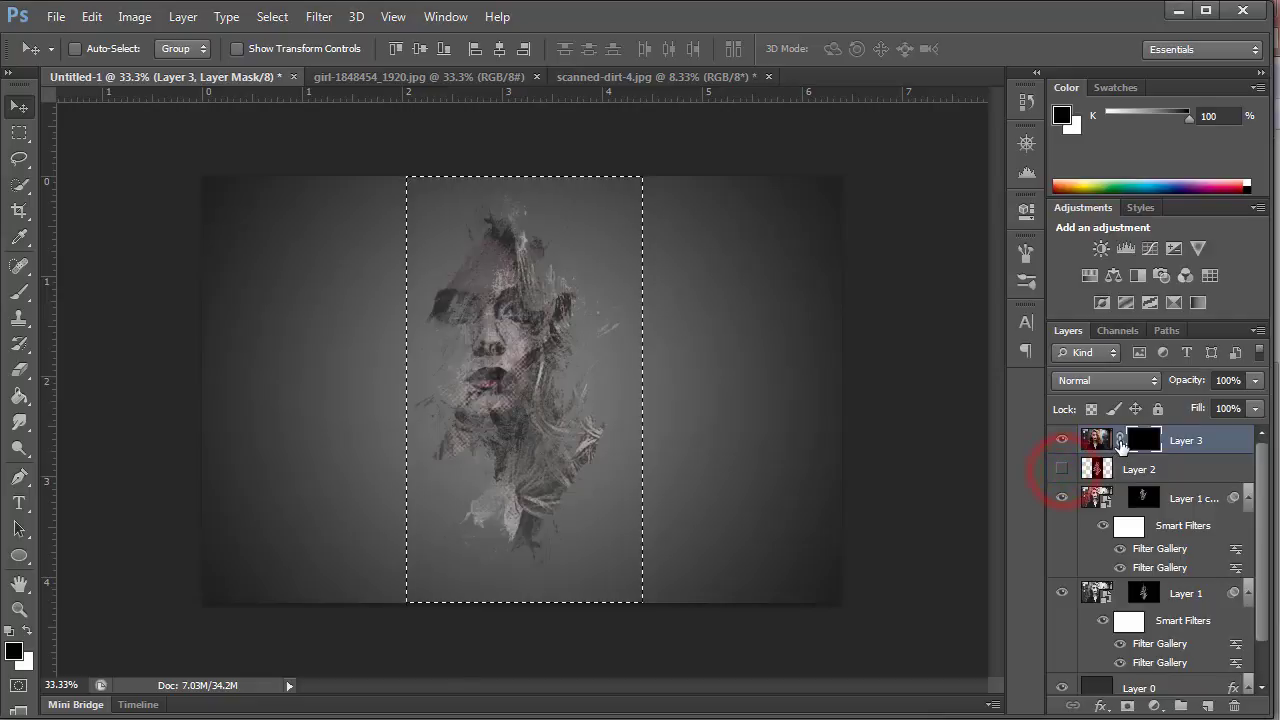
Paste the splatter texture into Layer 3's mask and clear the selection
click(1140, 445)
click(1146, 446)
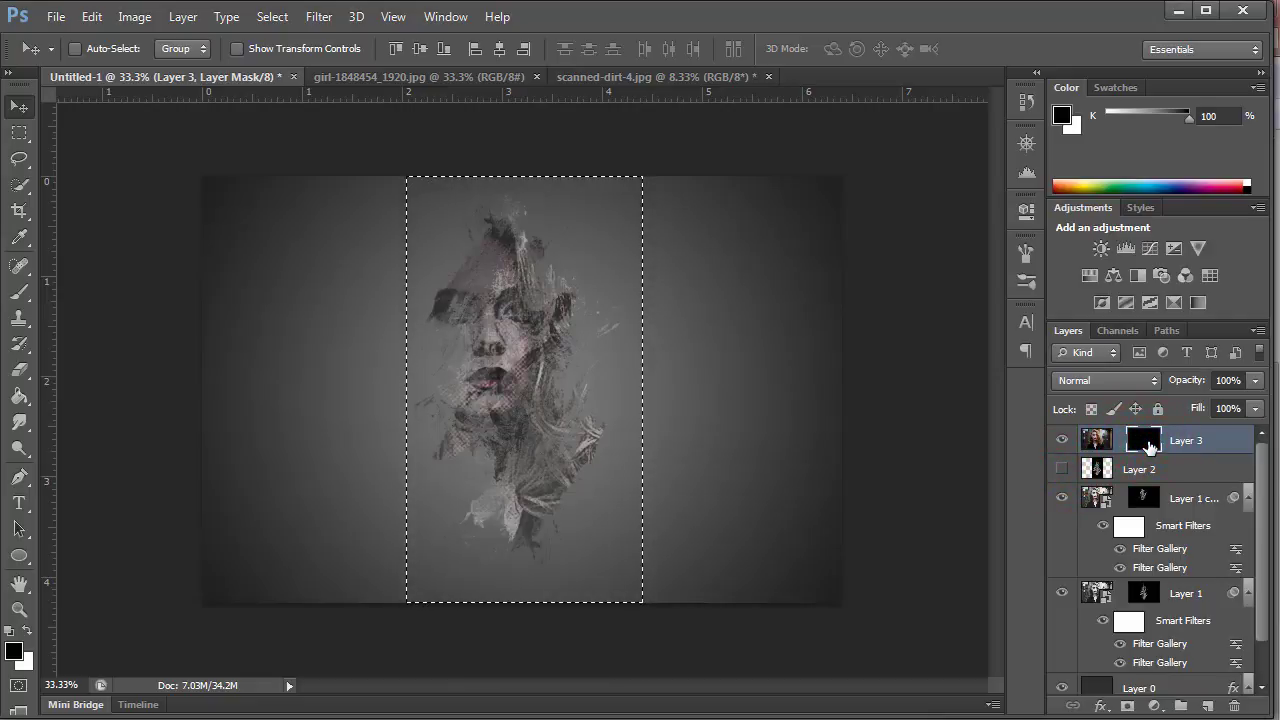
key(ctrl+d)
alt+click(1146, 446)
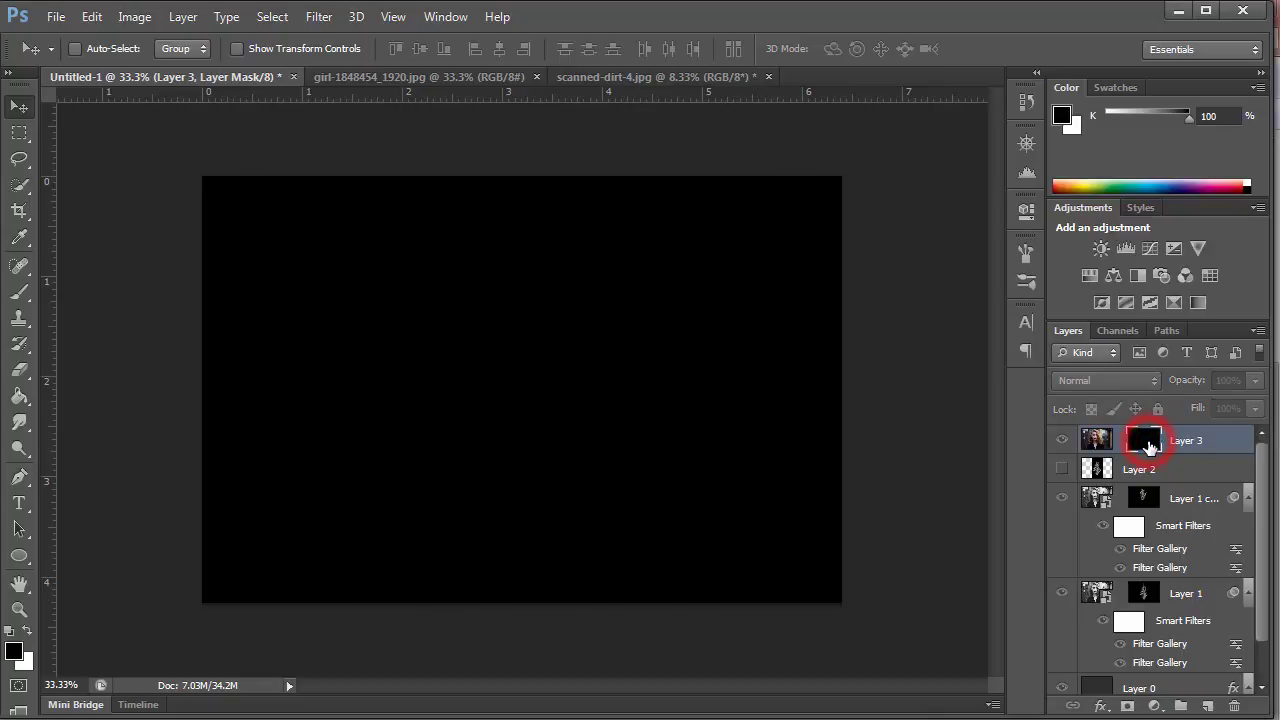
key(ctrl+v)
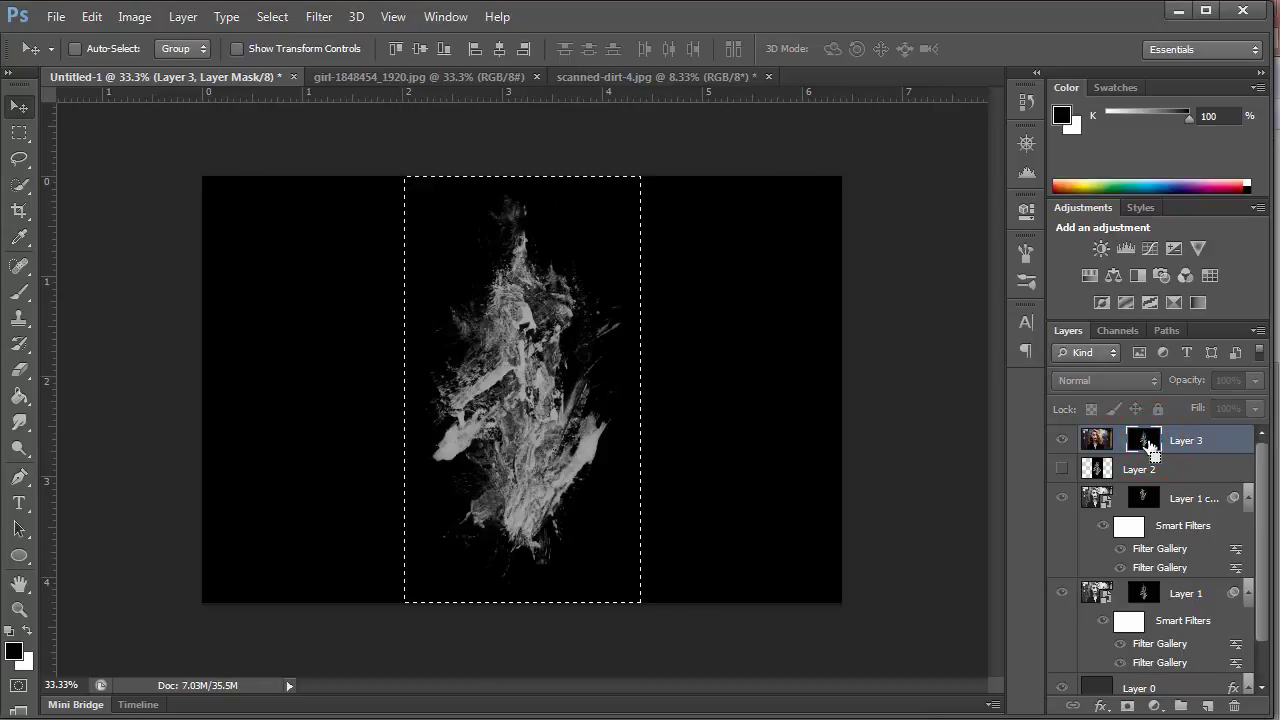
click(1105, 445)
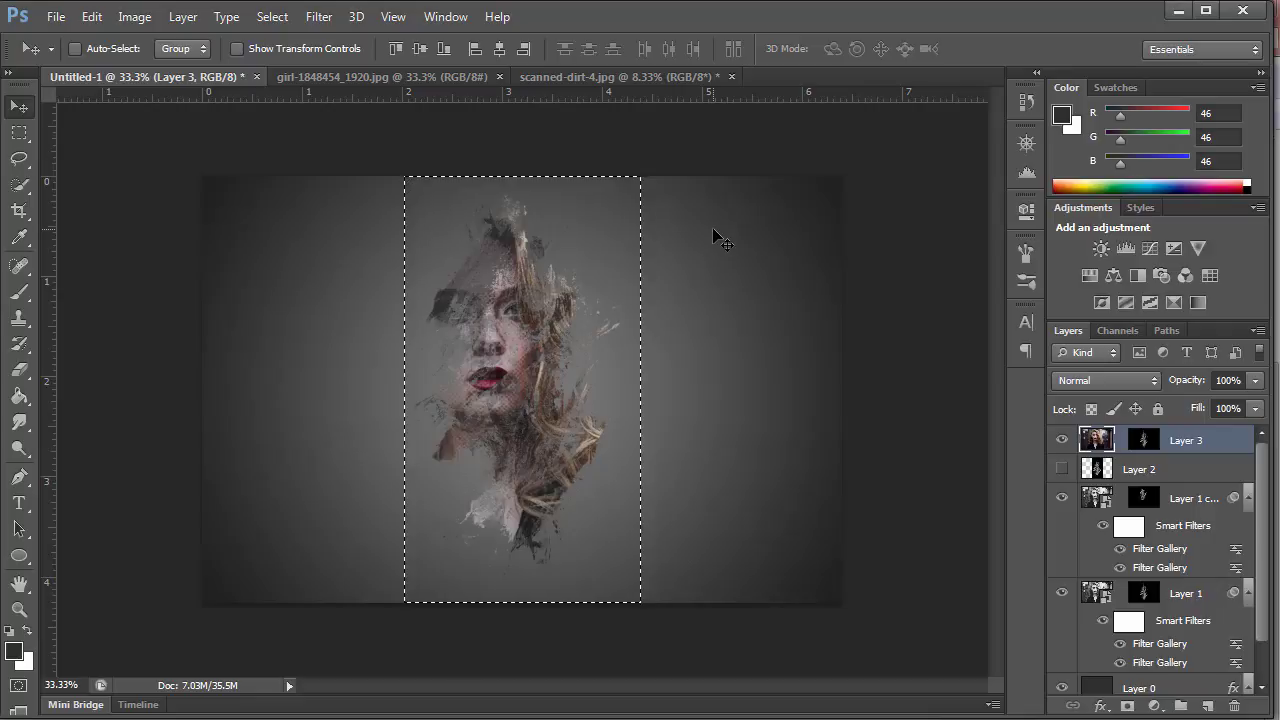
key(ctrl+d)
Zoom to 50% and shift Layer 3's mask right and down to scatter the hair
click(1027, 143)
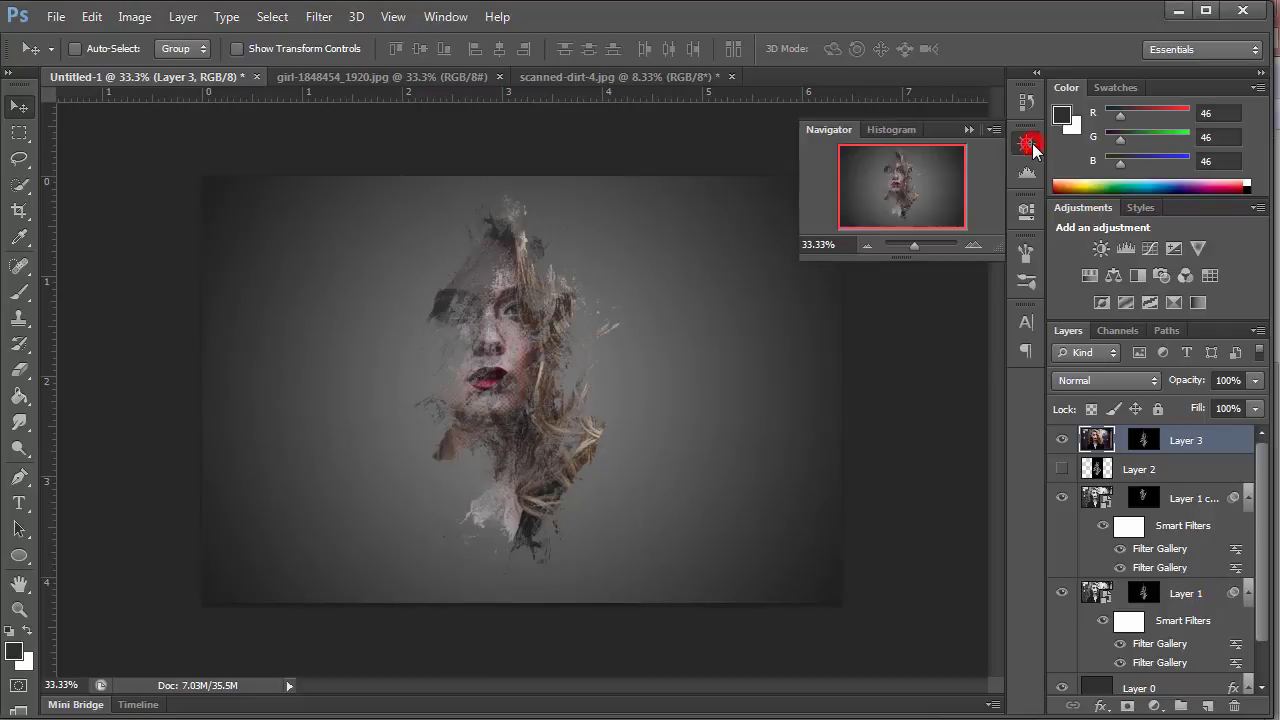
click(975, 247)
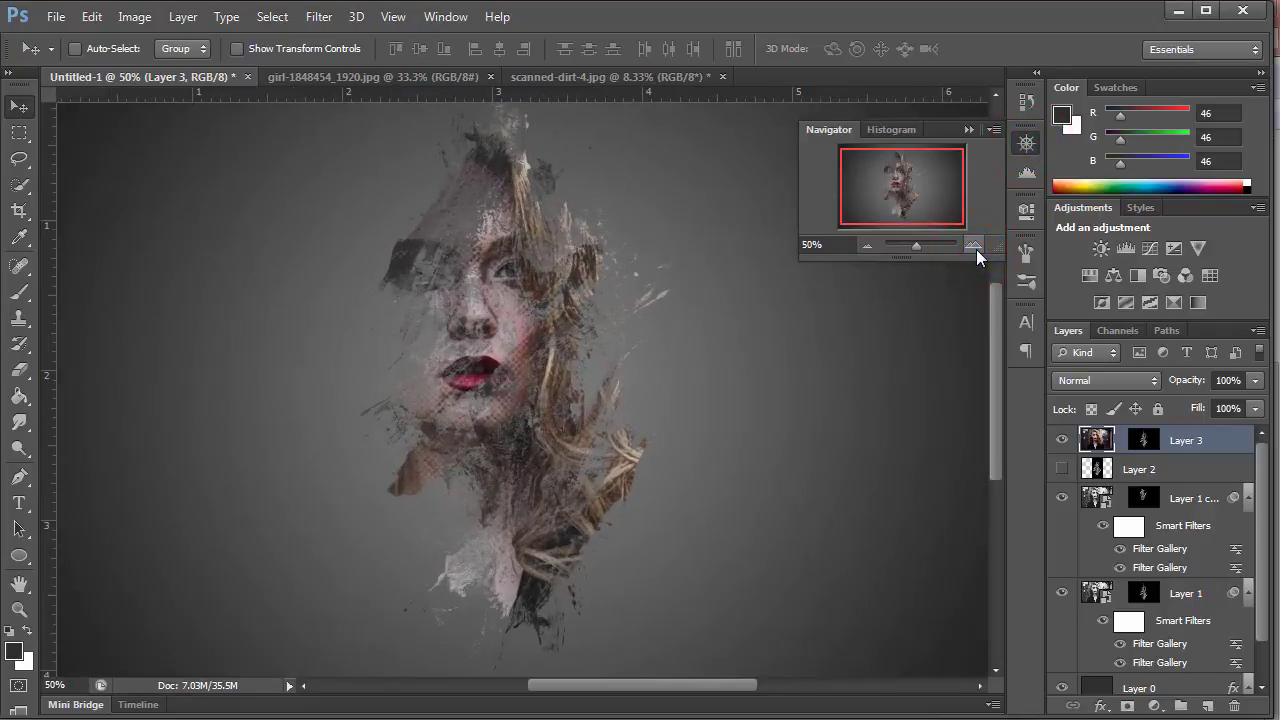
drag(906, 201, 906, 195)
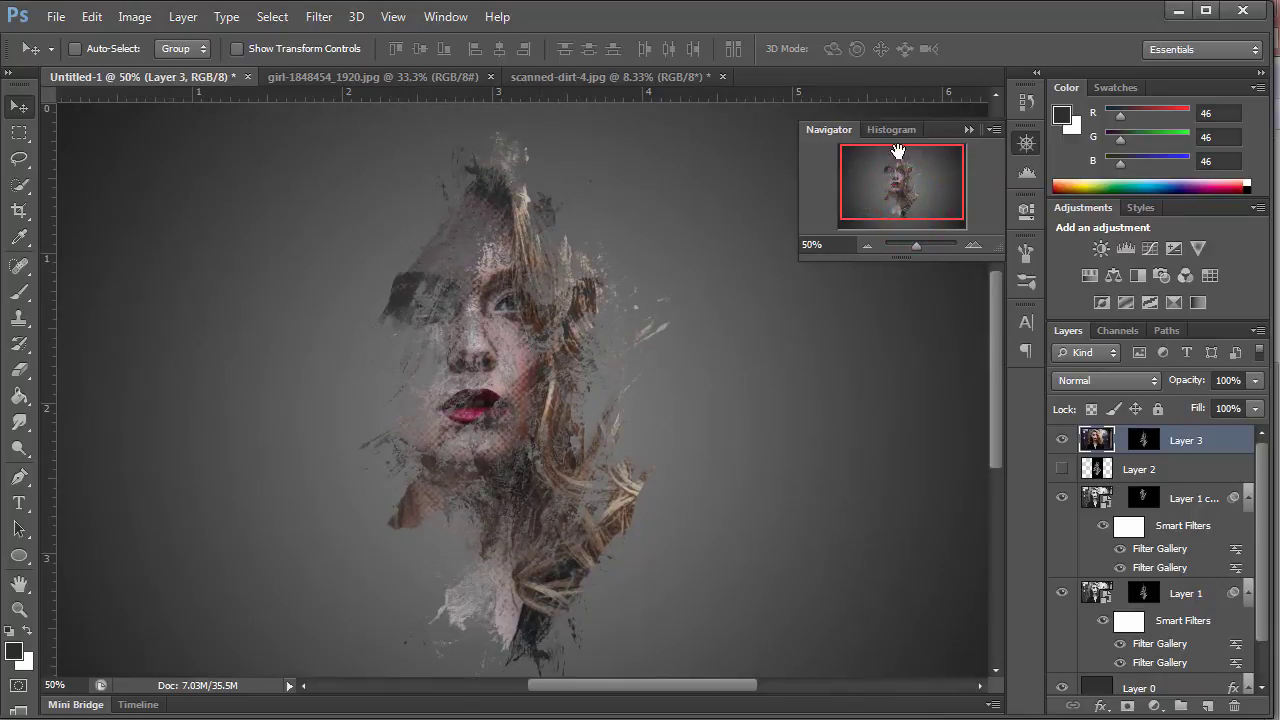
click(965, 129)
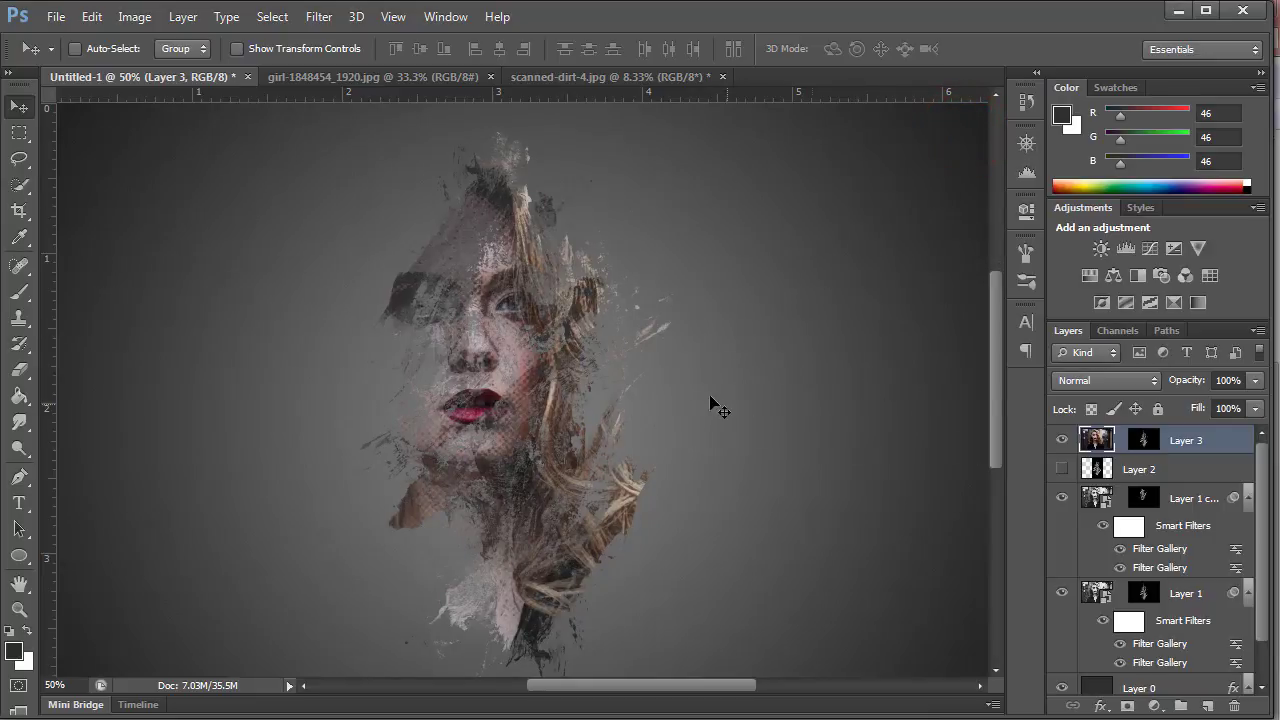
click(1144, 440)
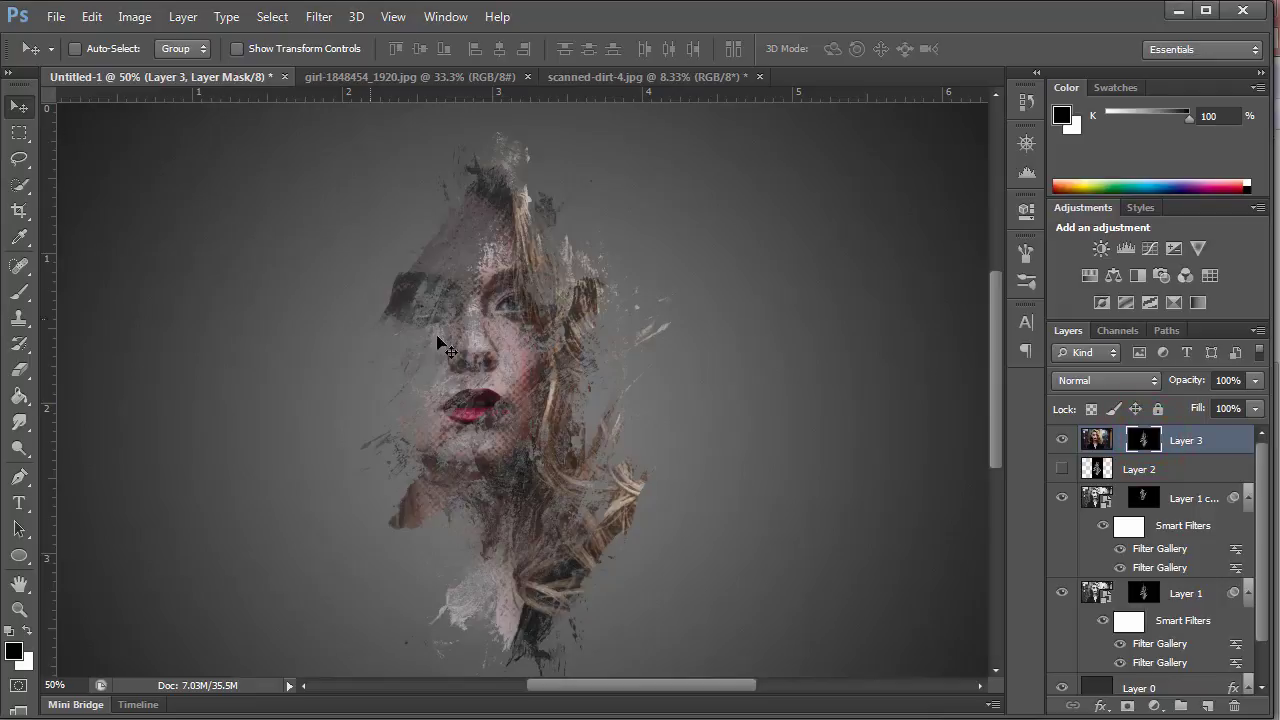
mouse_move(513, 364)
mouse_down()
mouse_move(534, 368)
mouse_move(545, 350)
mouse_move(529, 297)
mouse_move(556, 383)
mouse_up()
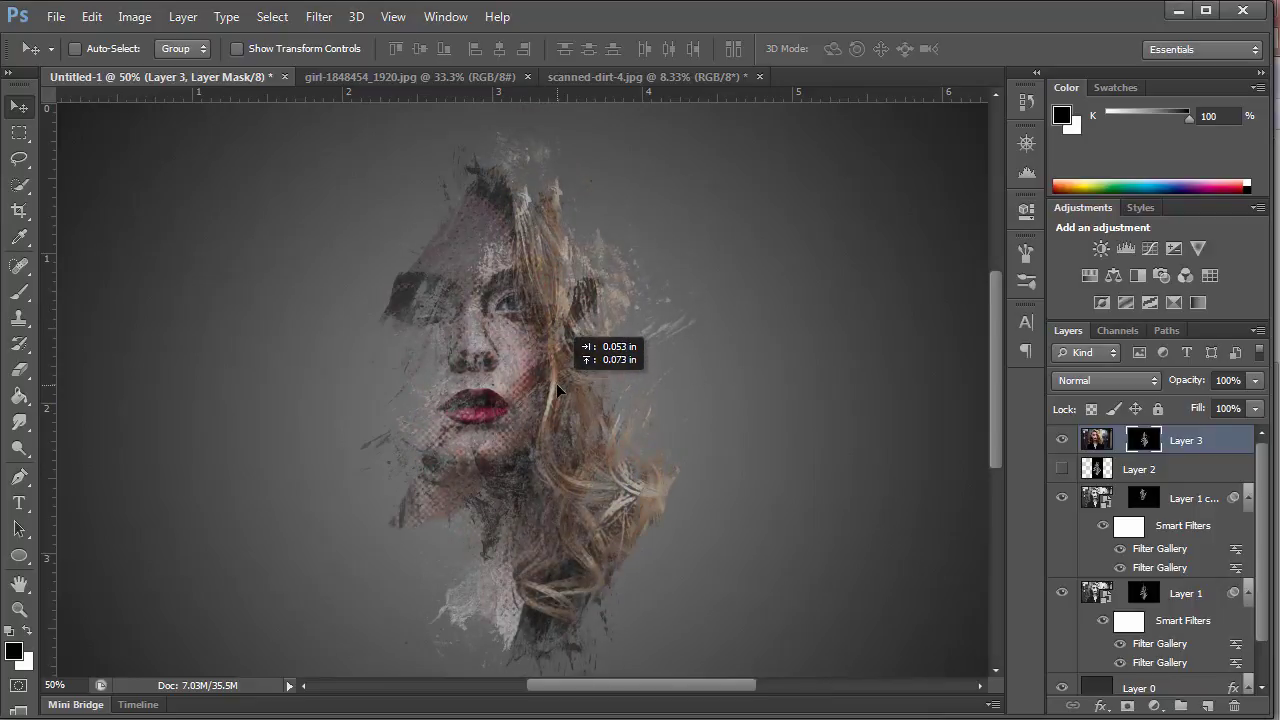
key(ctrl+z)
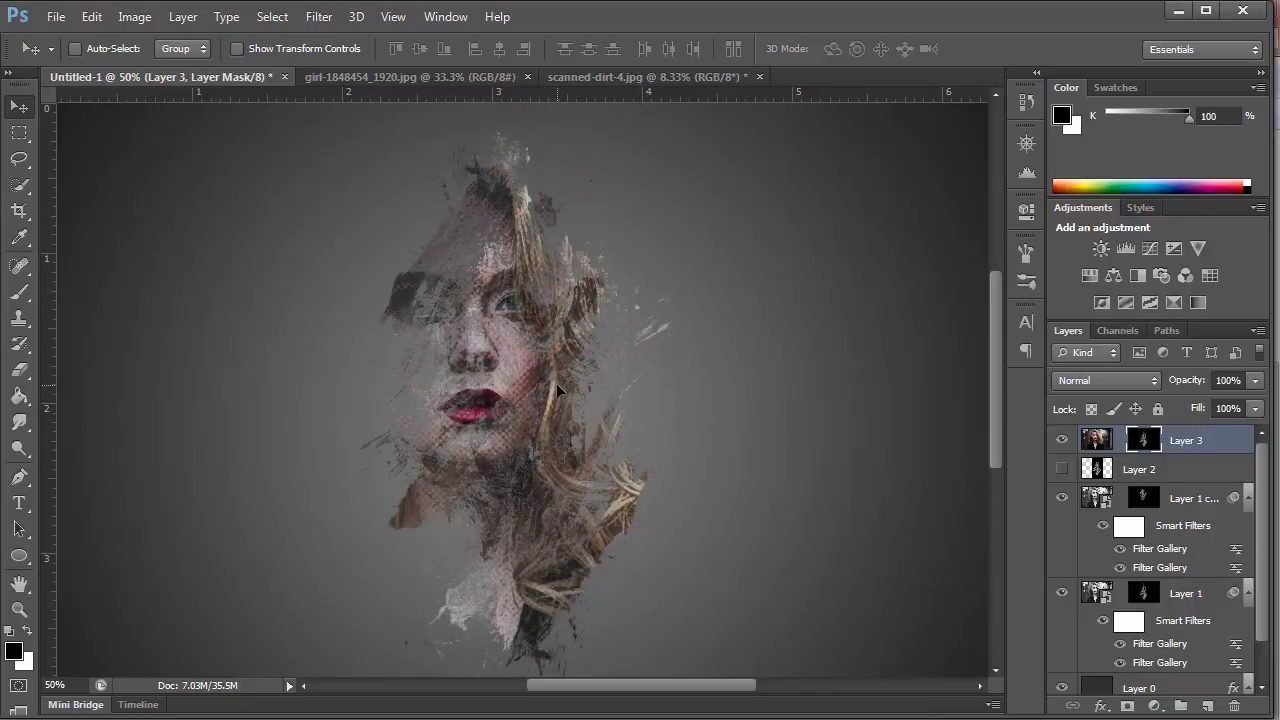
Add a Selective Color adjustment with Reds set to Cyan -24 and Magenta +8
click(1158, 705)
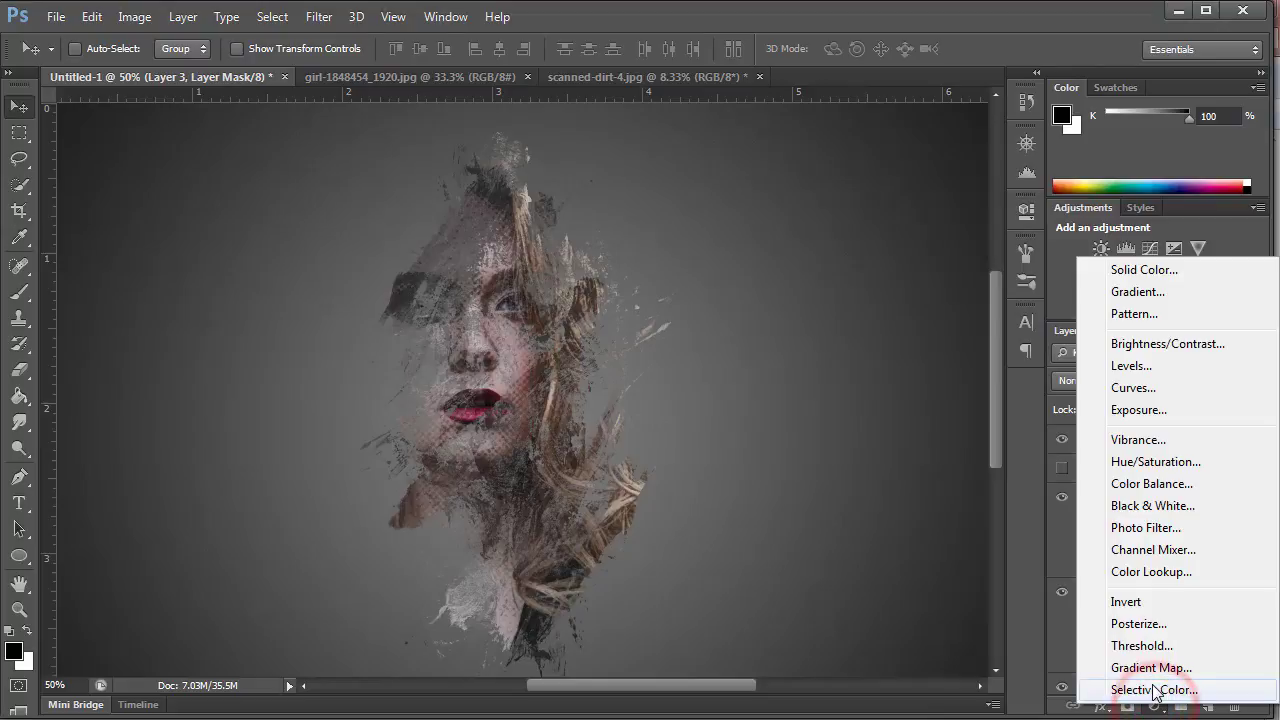
click(1156, 690)
drag(855, 328, 826, 330)
mouse_move(855, 371)
mouse_down()
mouse_move(877, 371)
mouse_move(862, 377)
mouse_up()
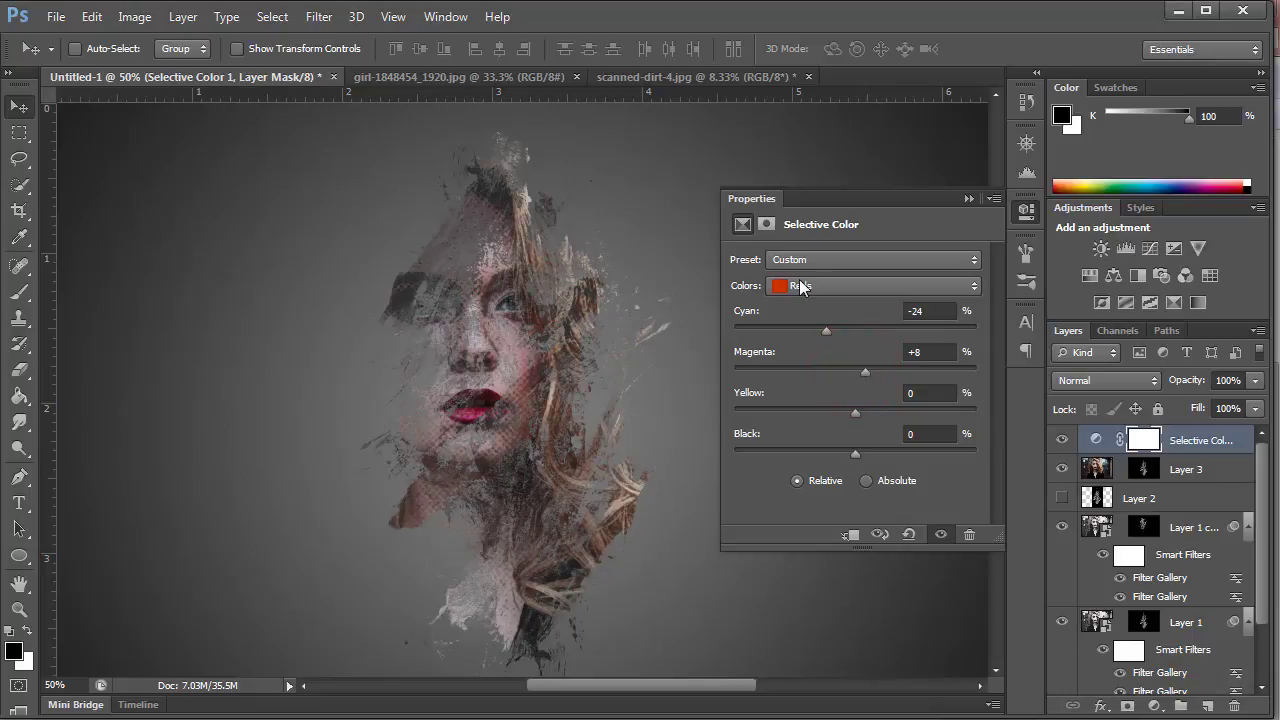
click(962, 197)
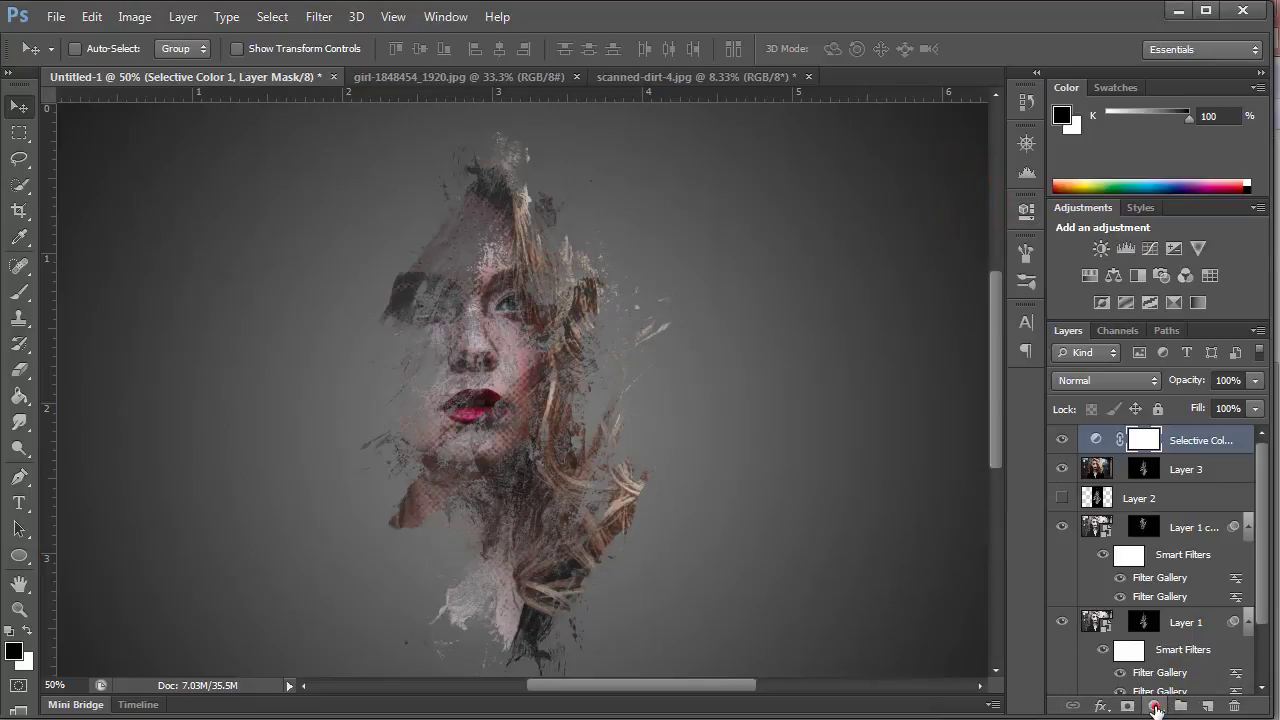
key(g)
key(x)
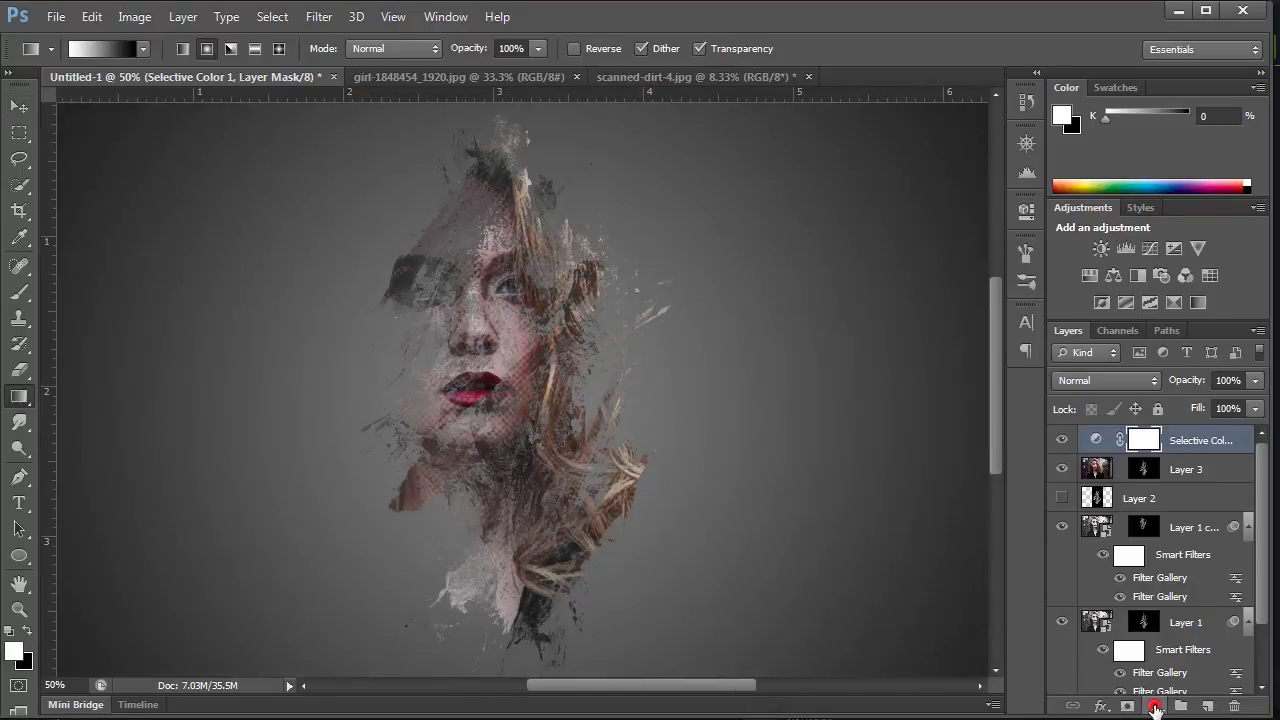
click(1155, 707)
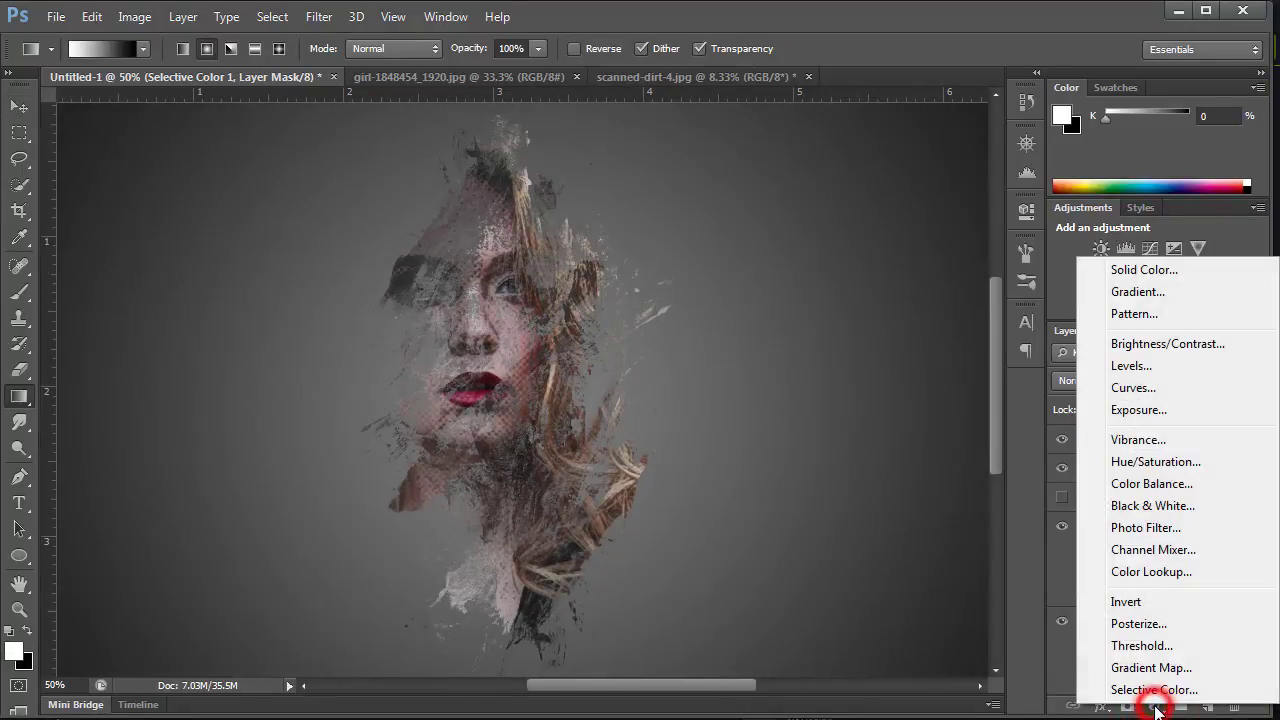
Add a Hue/Saturation adjustment with Master Hue +20, Saturation +31 and Lightness +4
click(1145, 463)
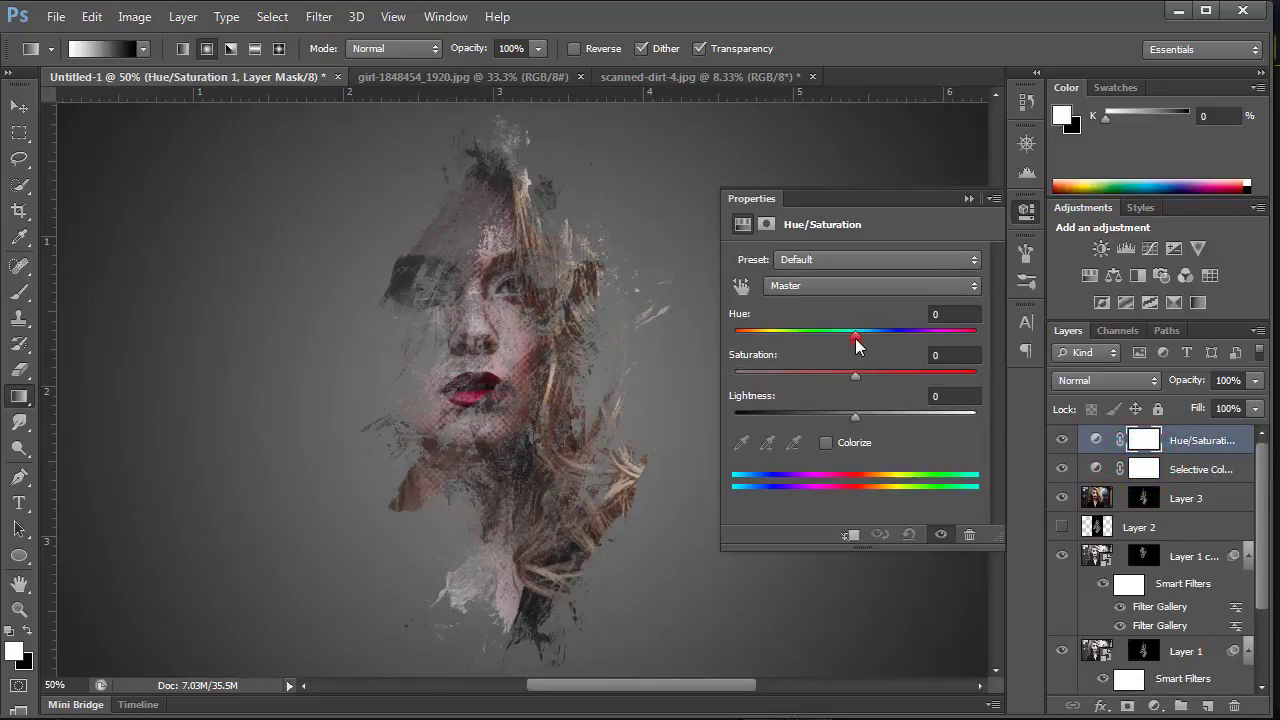
mouse_move(855, 338)
mouse_down()
mouse_move(879, 340)
mouse_move(867, 378)
mouse_move(892, 382)
mouse_up()
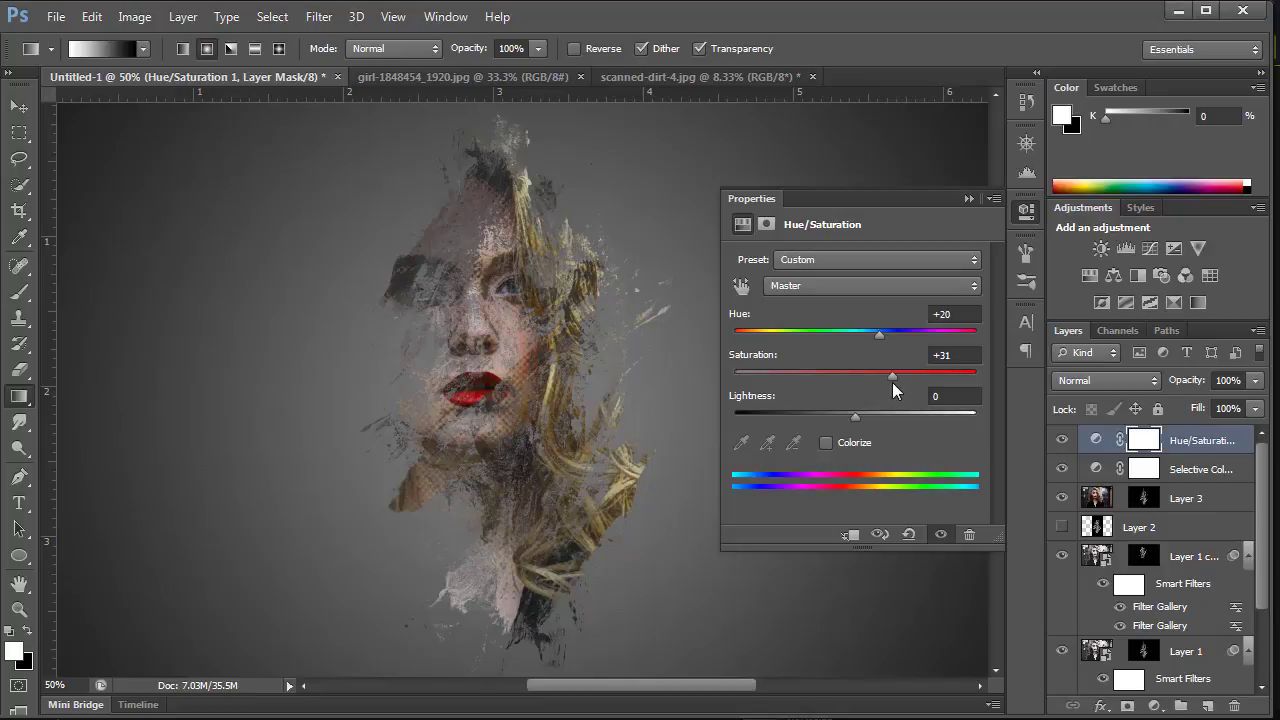
click(836, 289)
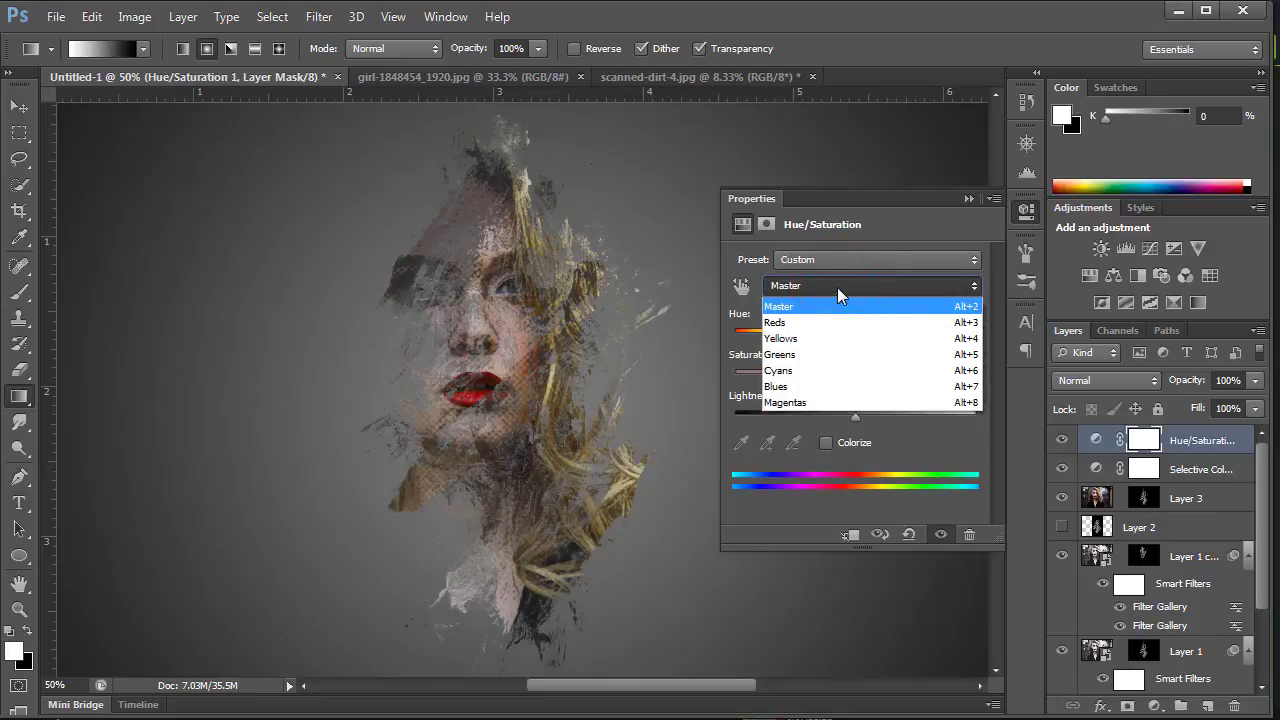
click(836, 349)
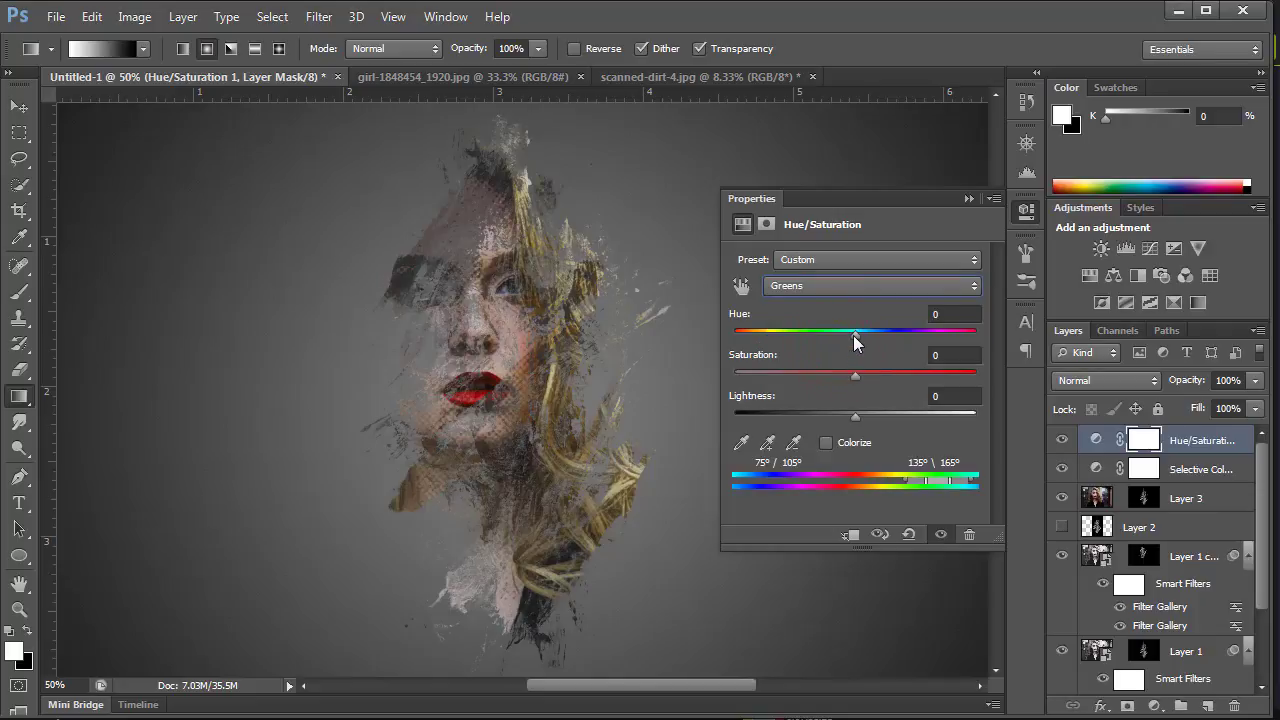
click(838, 287)
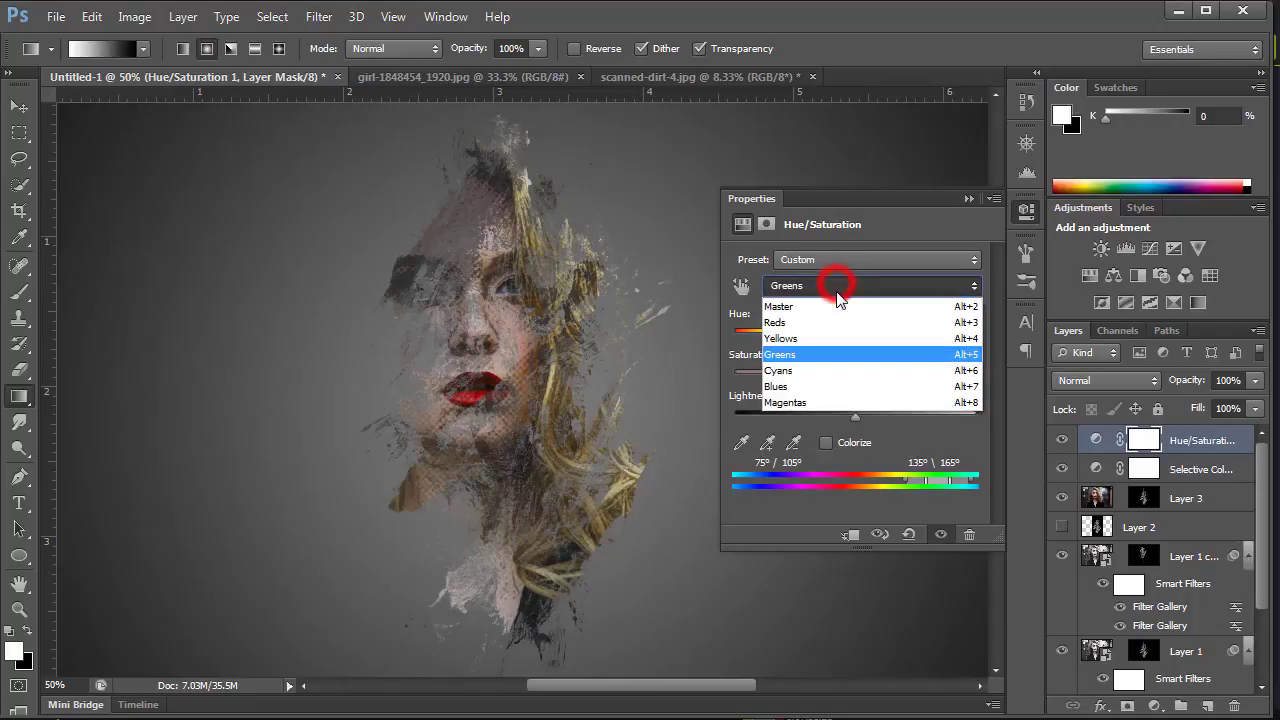
click(836, 308)
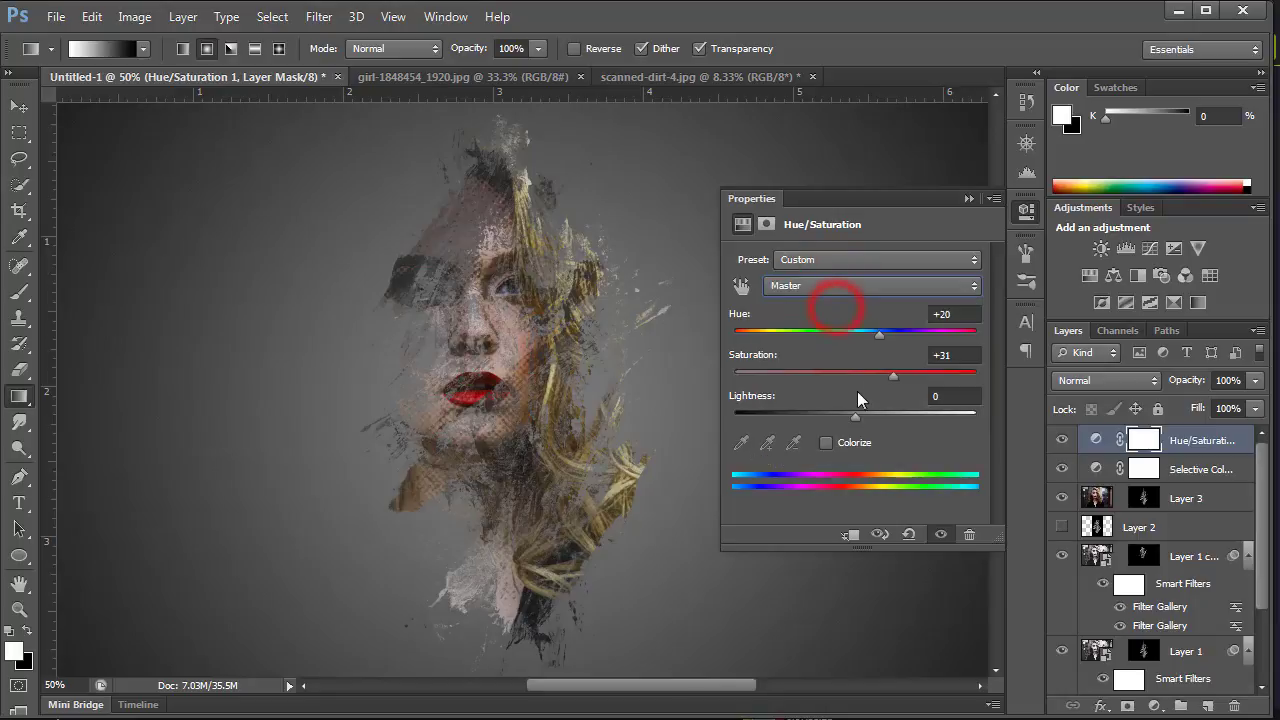
drag(853, 417, 860, 416)
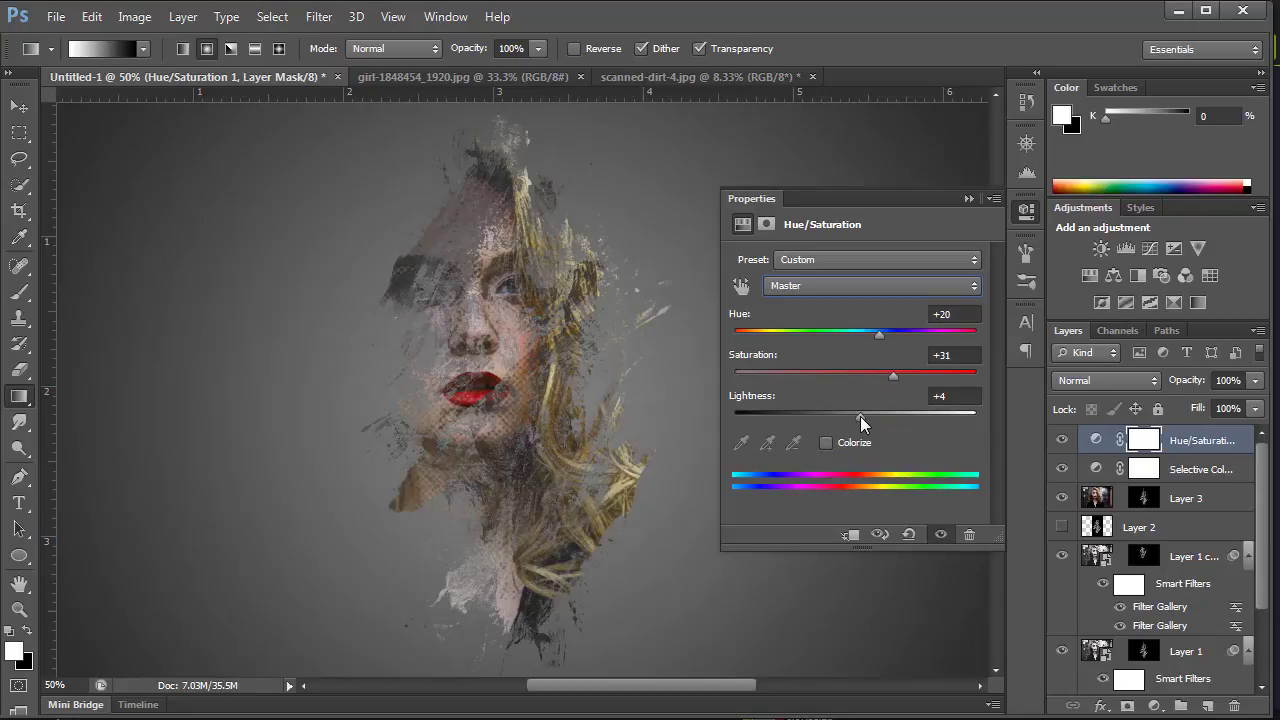
click(968, 198)
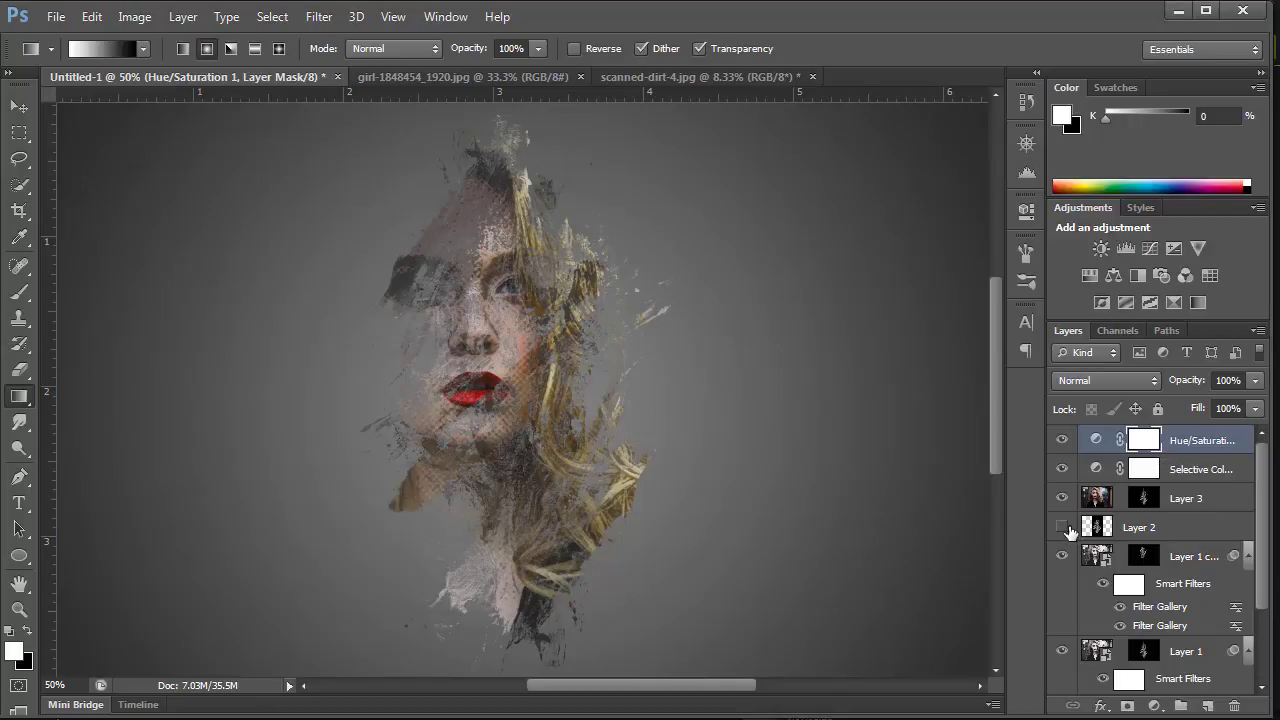
Delete Layer 2 and collapse the smart filter lists of Layer 1 and Layer 1 copy
drag(1133, 530, 1237, 706)
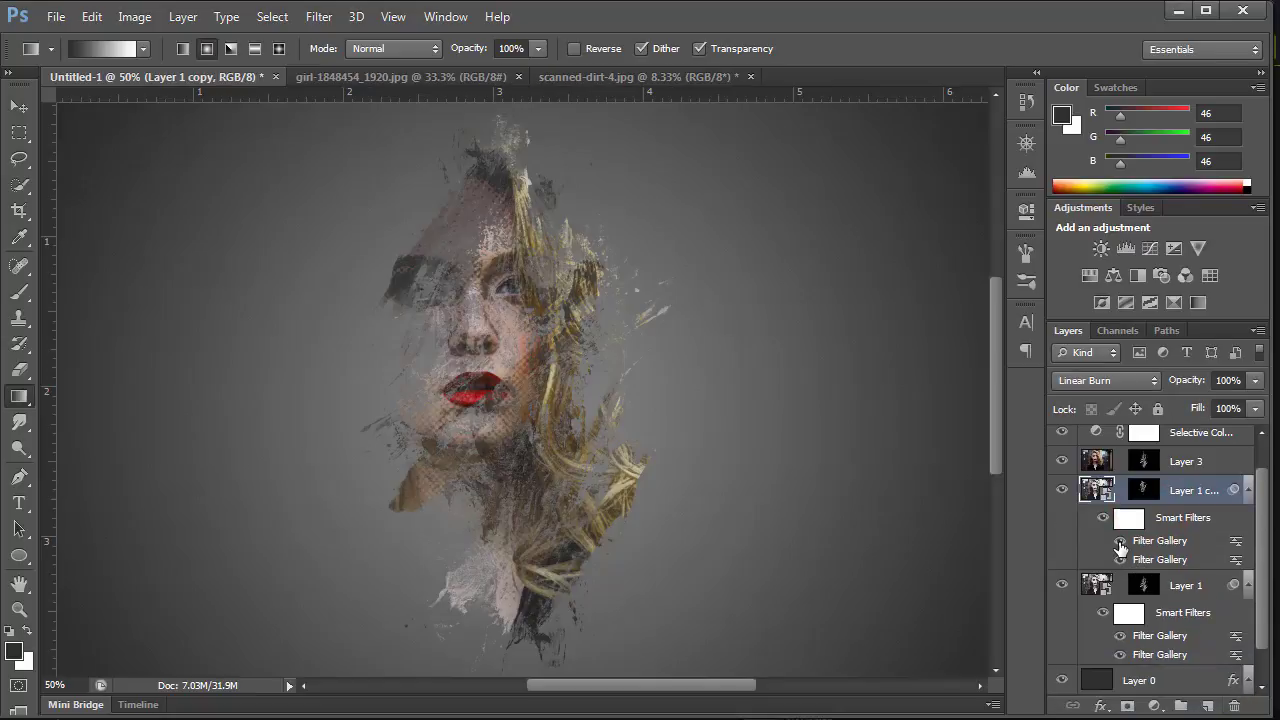
click(1097, 584)
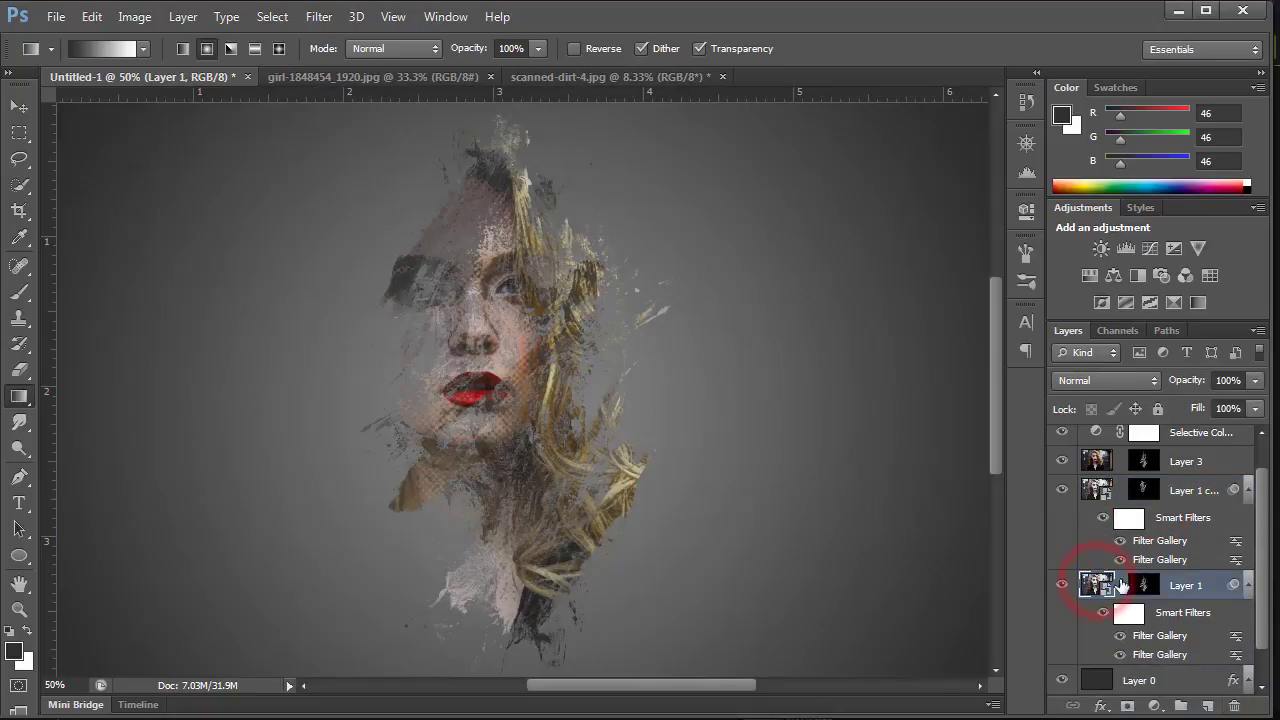
click(1247, 590)
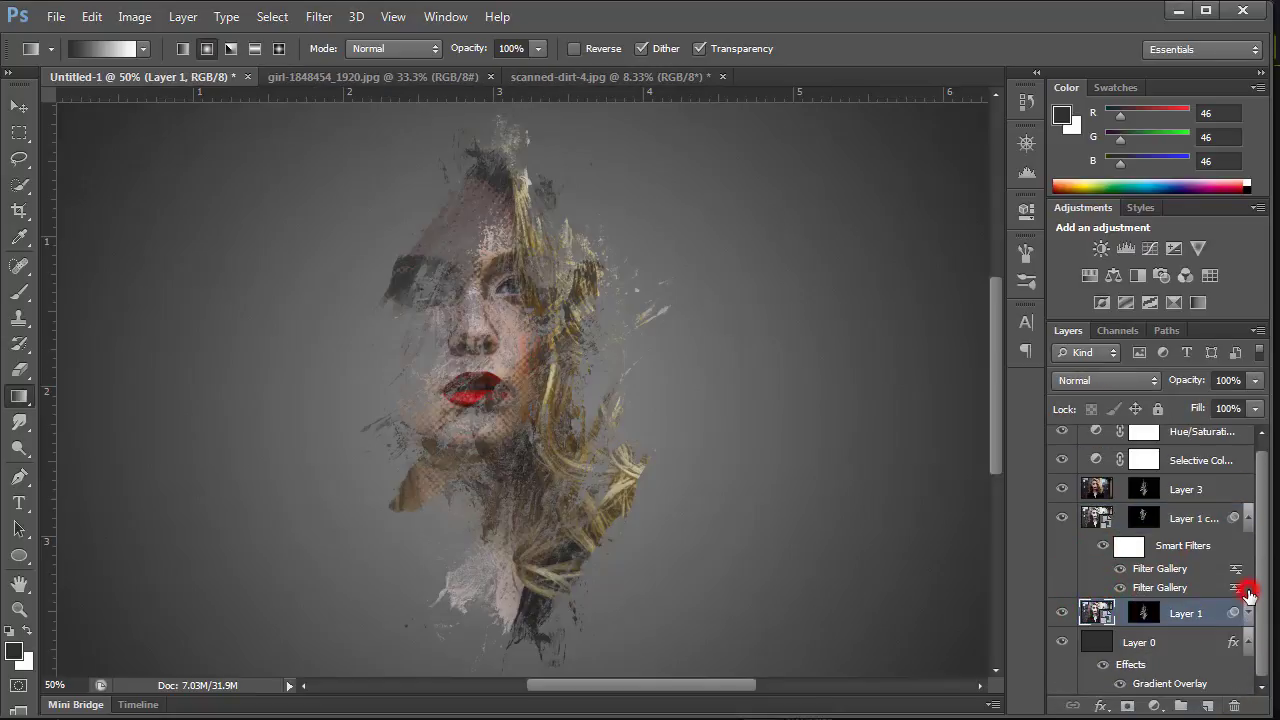
click(1249, 528)
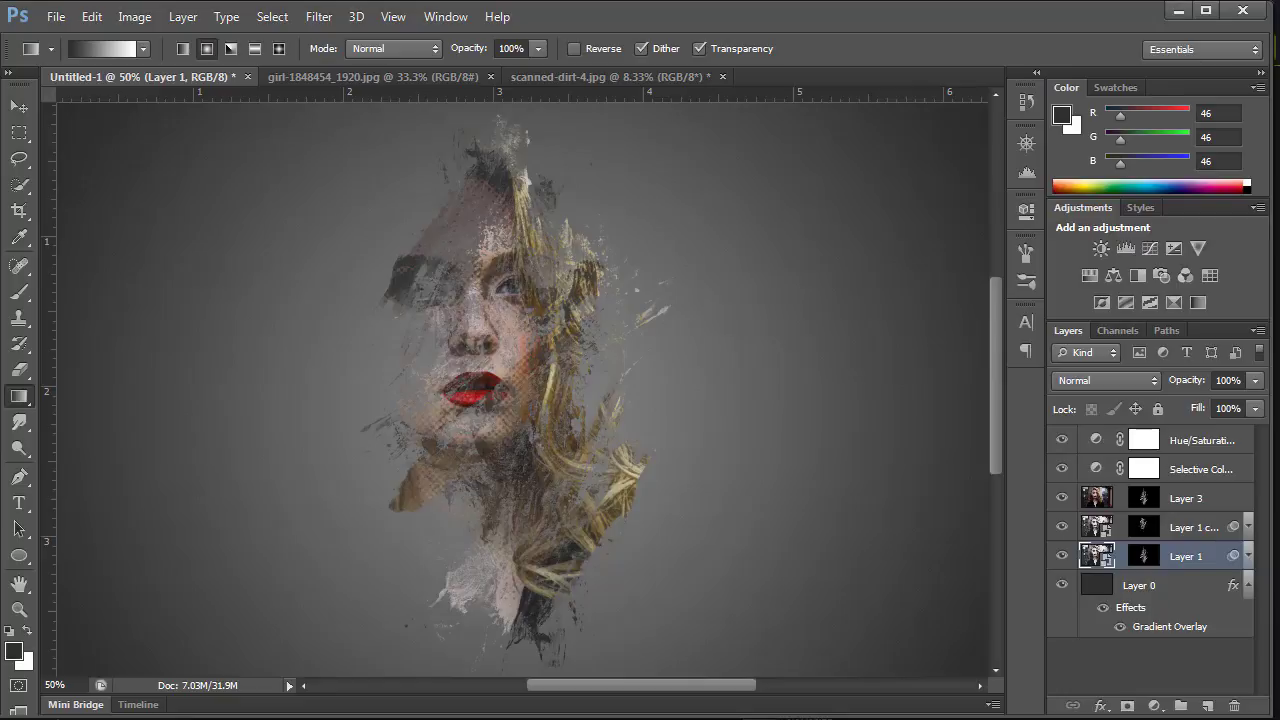
Zoom in to 66.67% to inspect detail, then back out to 50%
click(1026, 143)
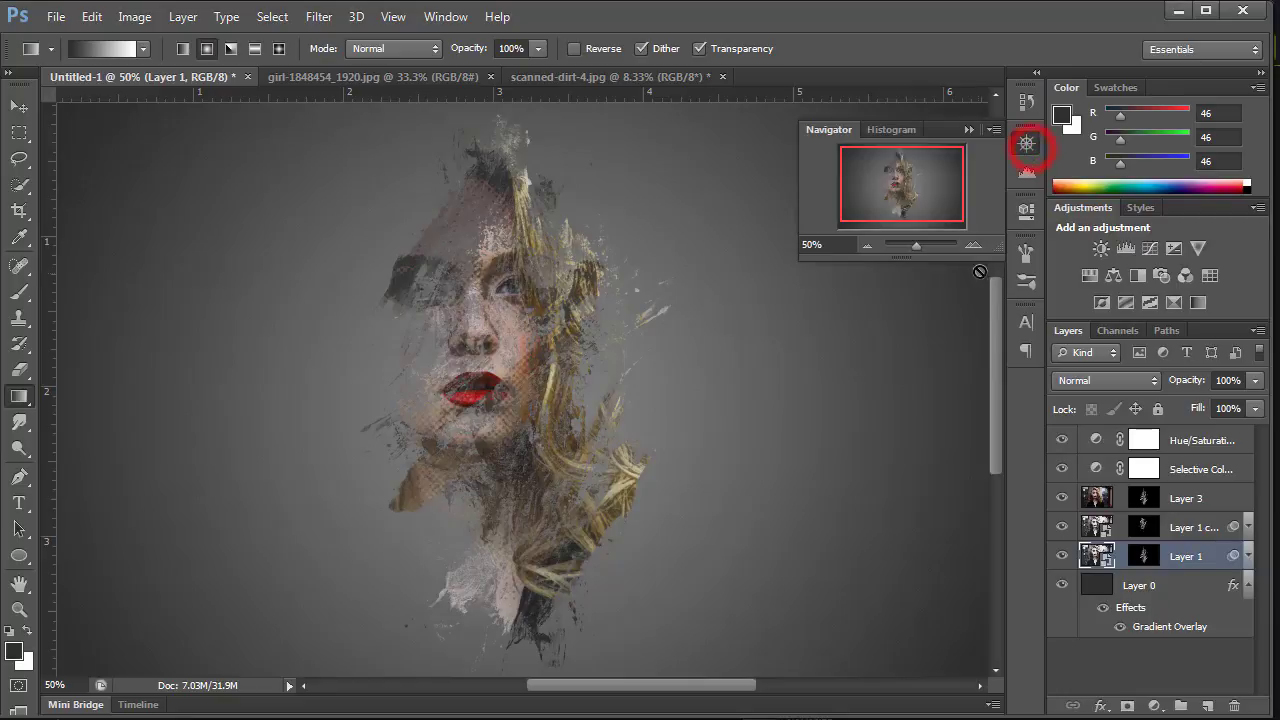
click(973, 246)
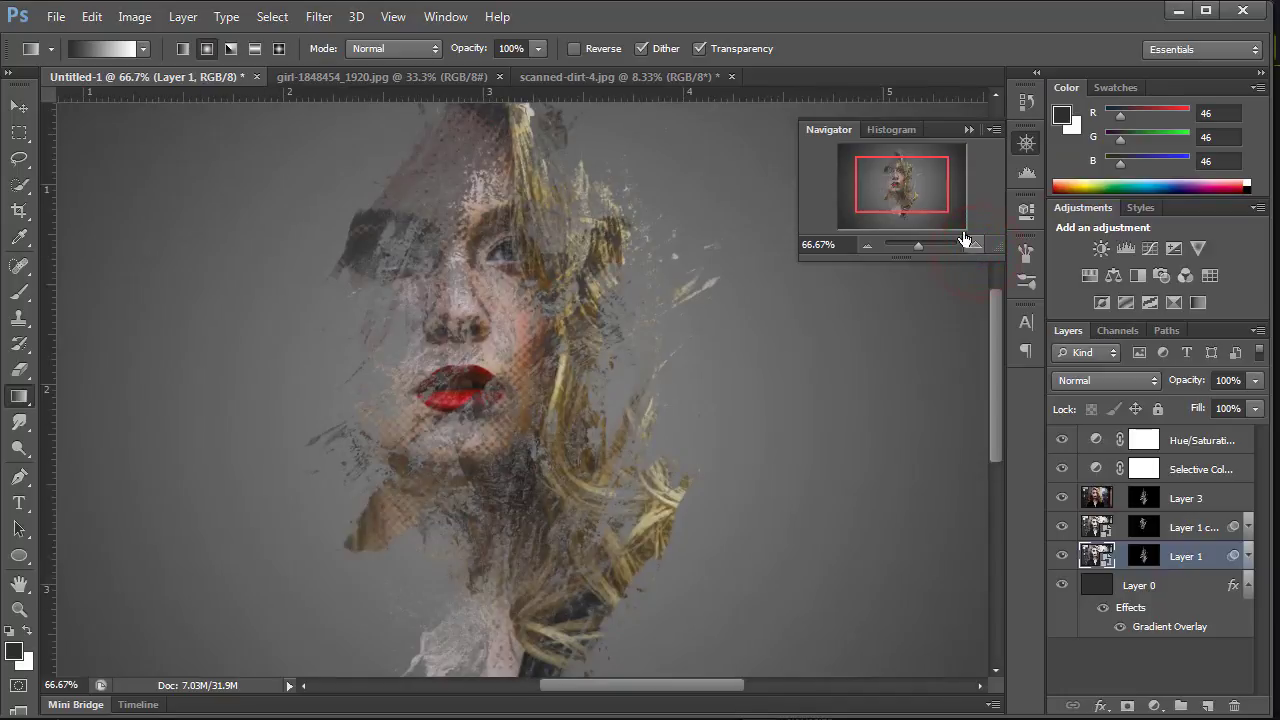
click(869, 245)
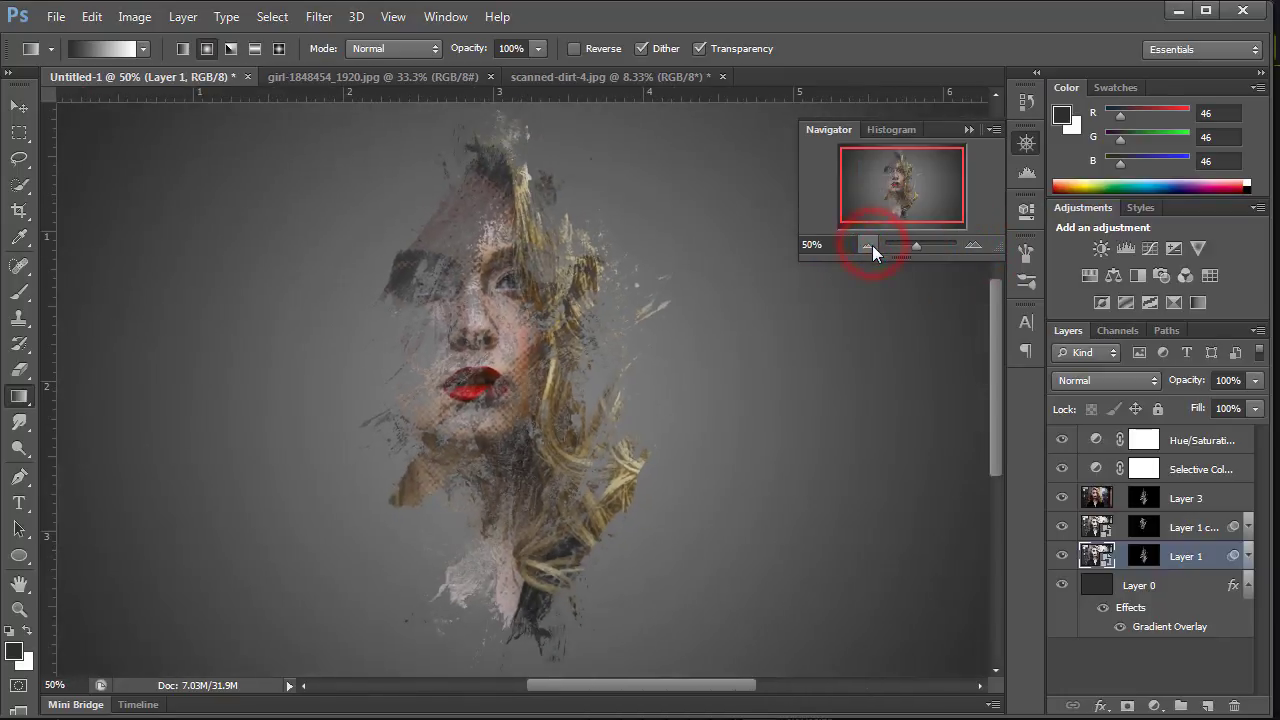